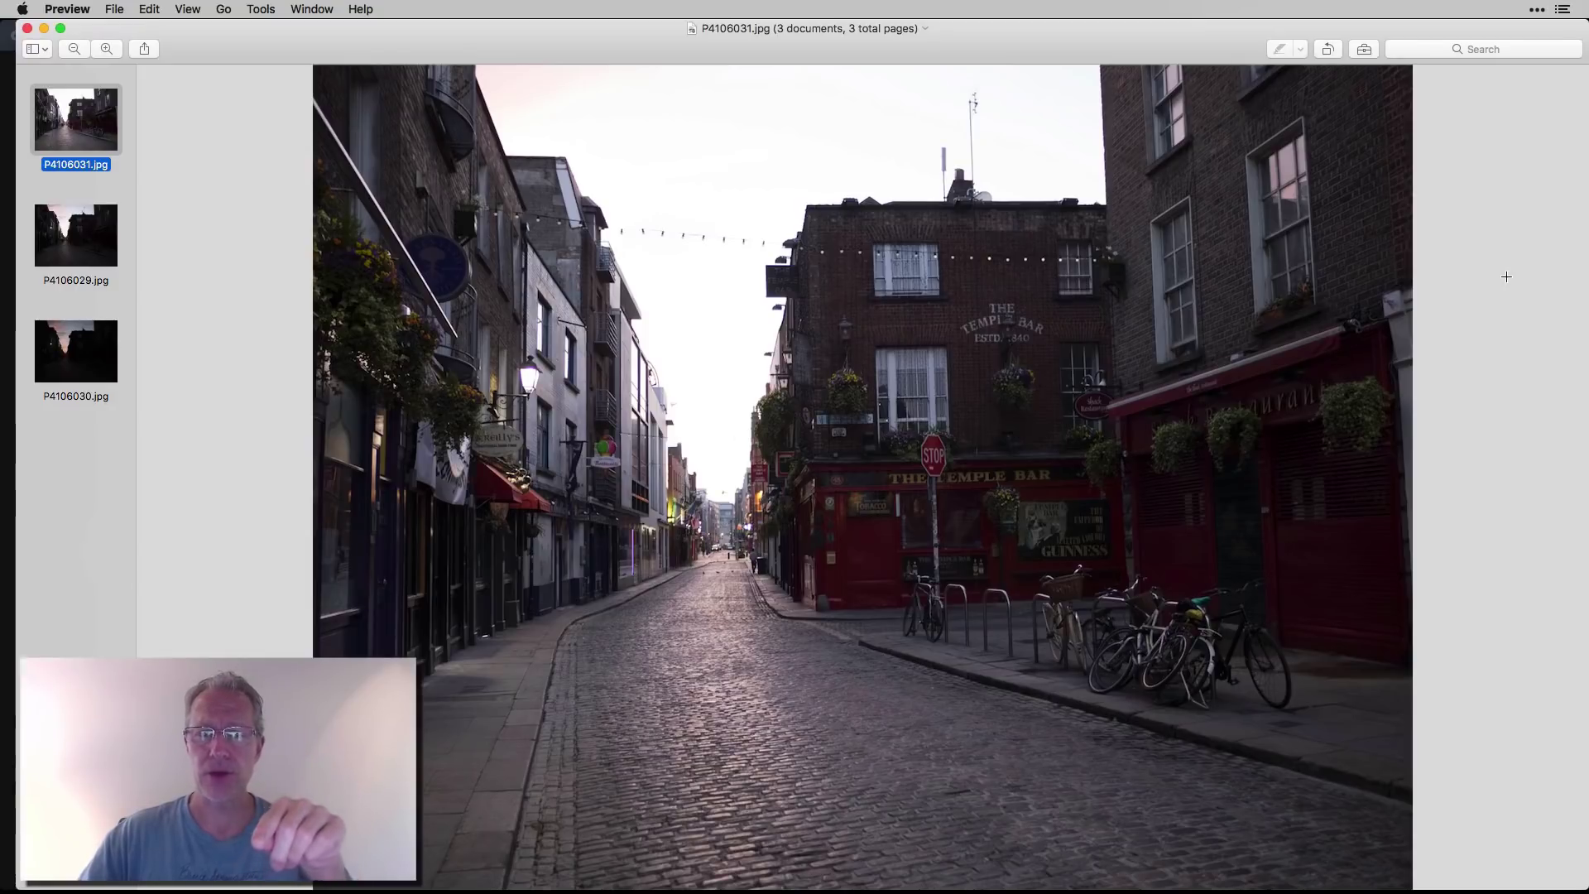
- Compare the P4106029 and P4106030 exposures in Preview, then minimize the Preview window
key(Down)
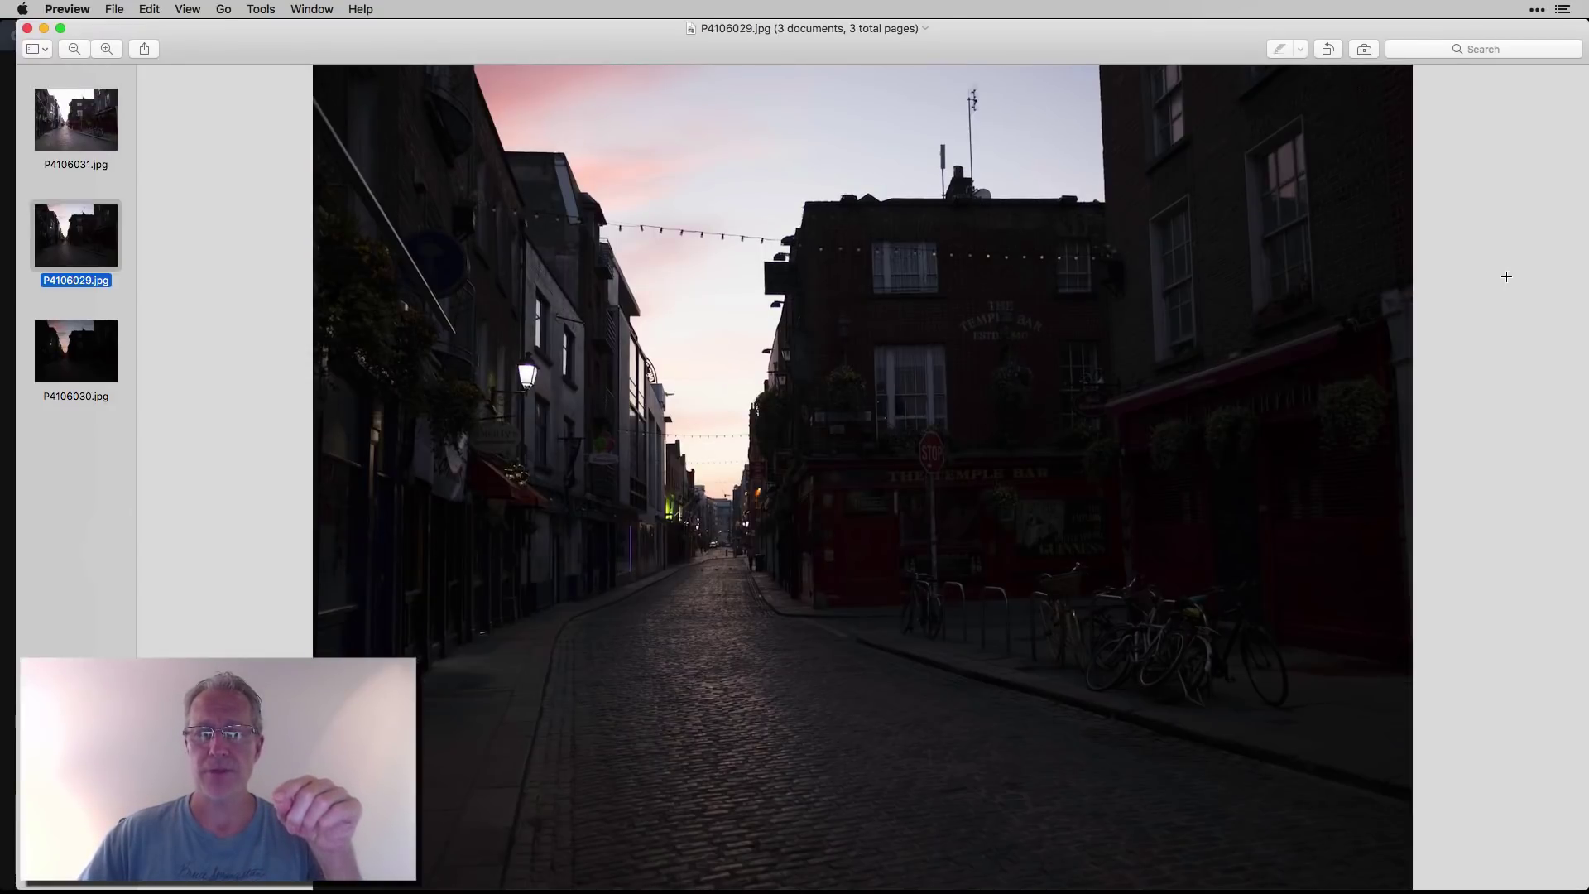
key(Down)
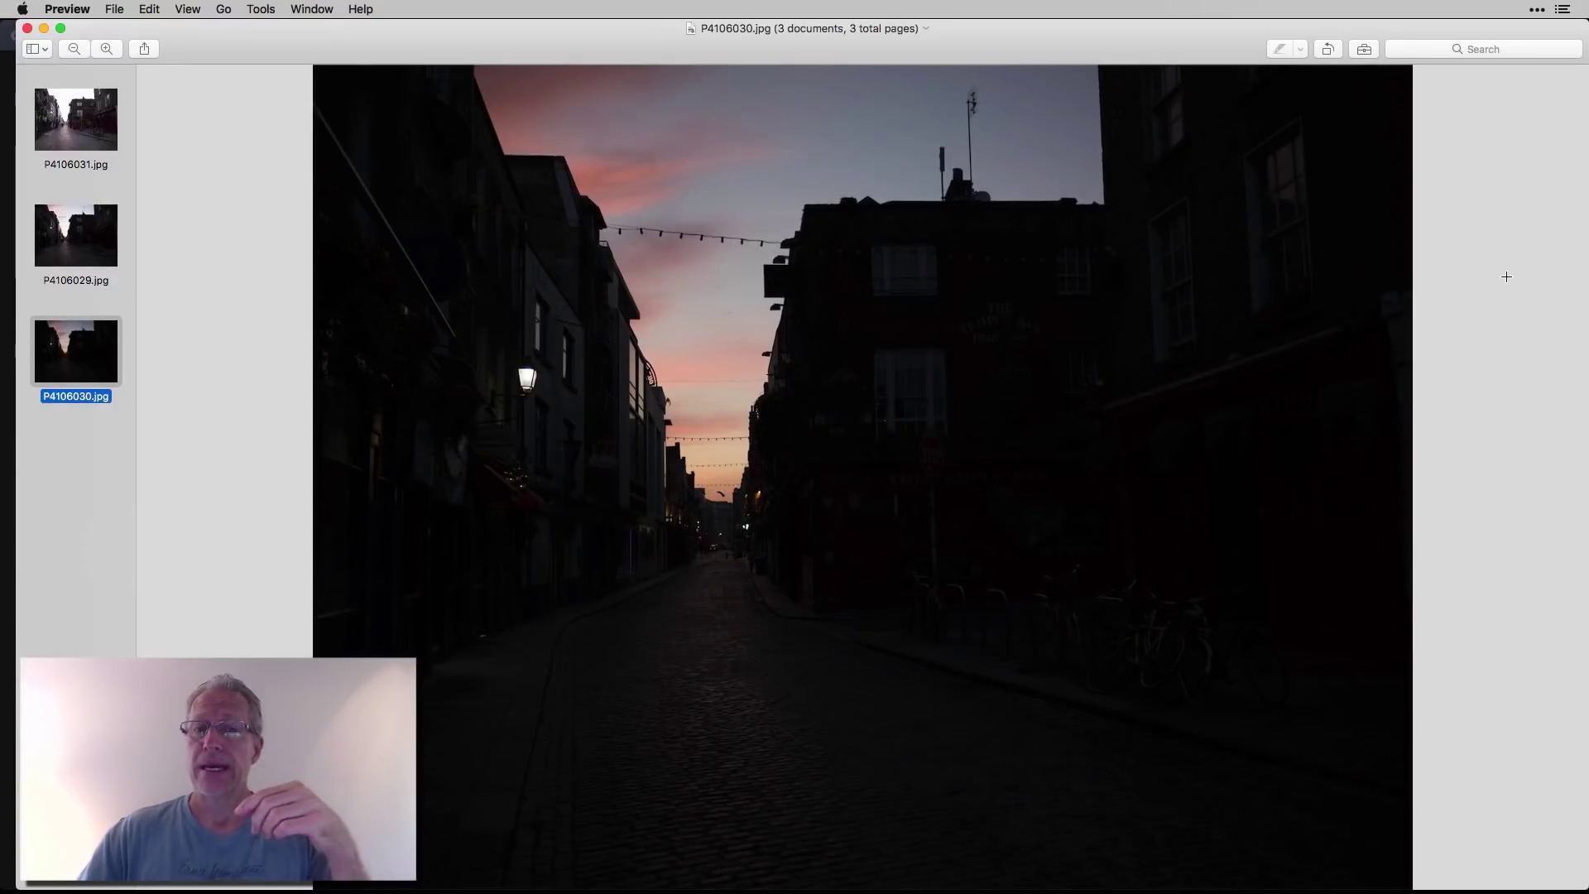
key(Up)
key(Up)
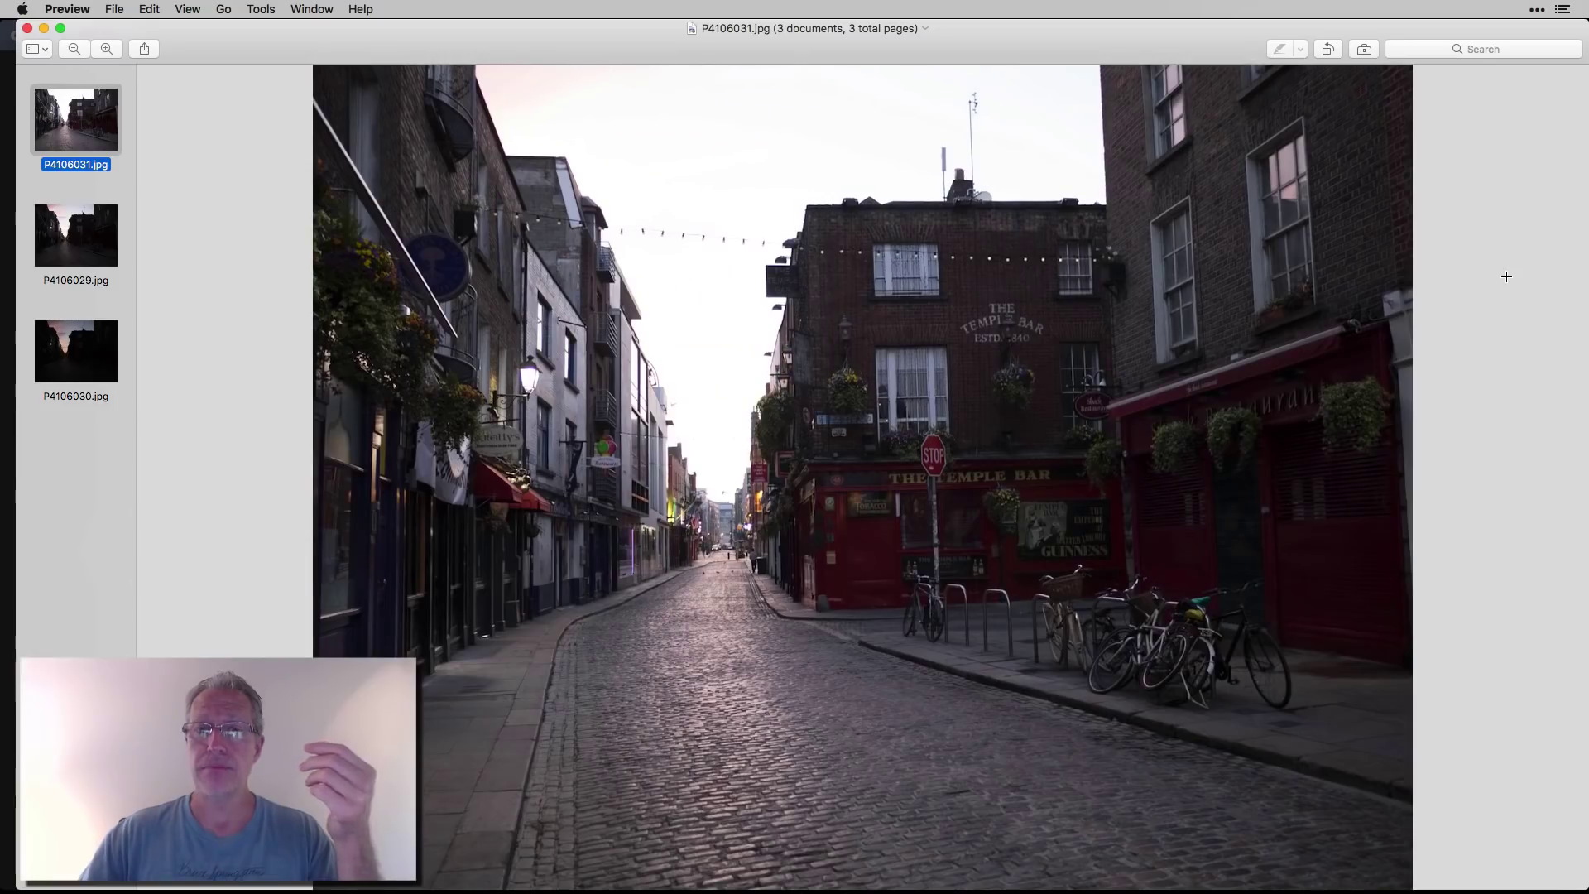
key(Down)
key(Down)
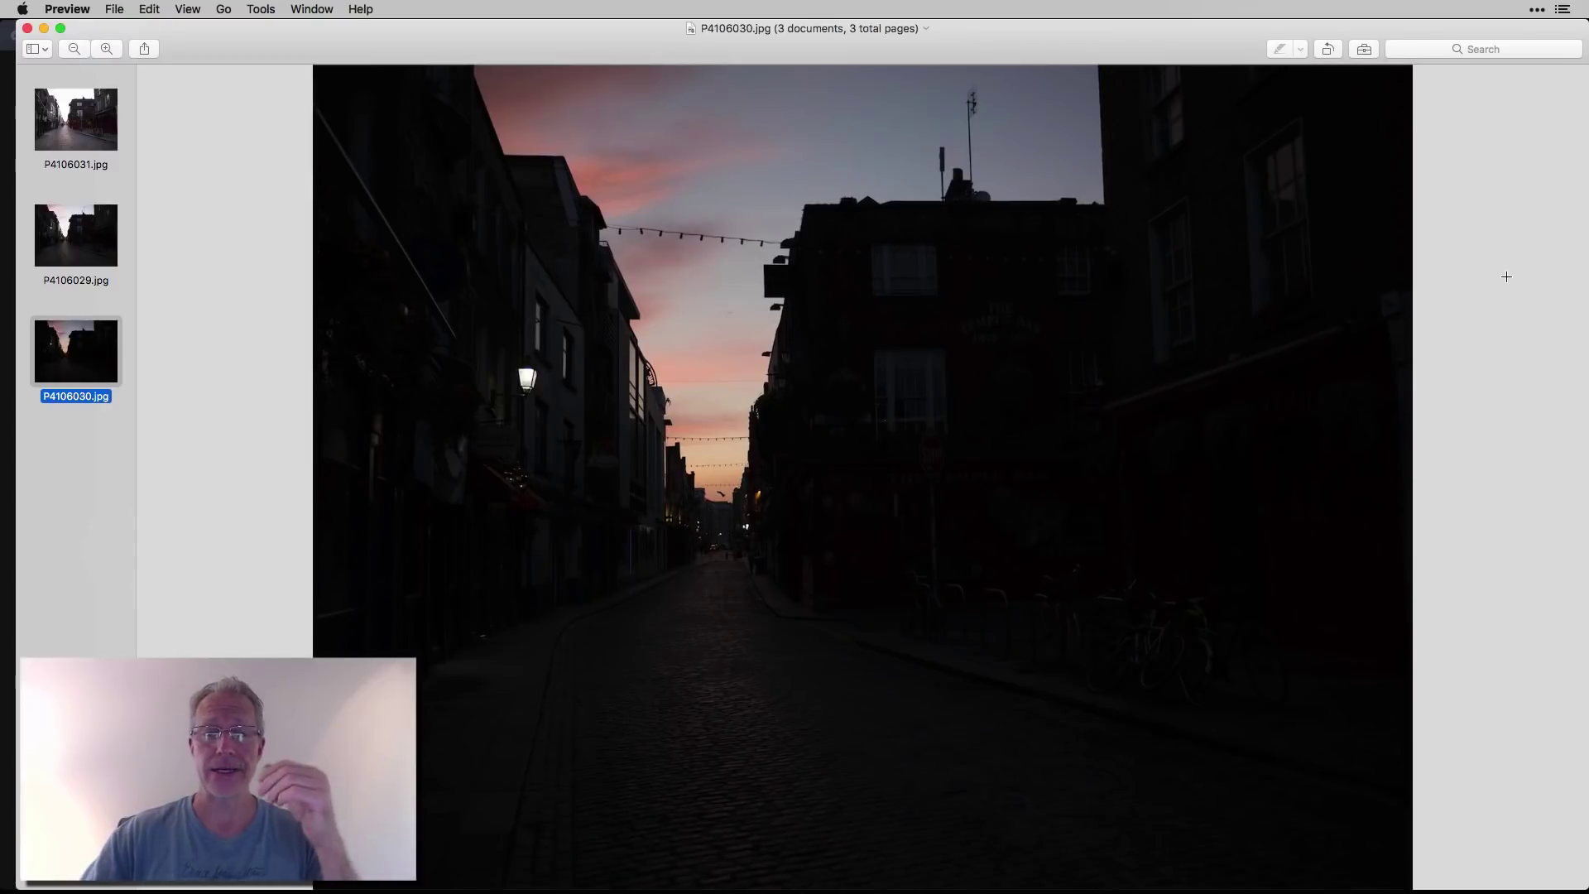
click(44, 28)
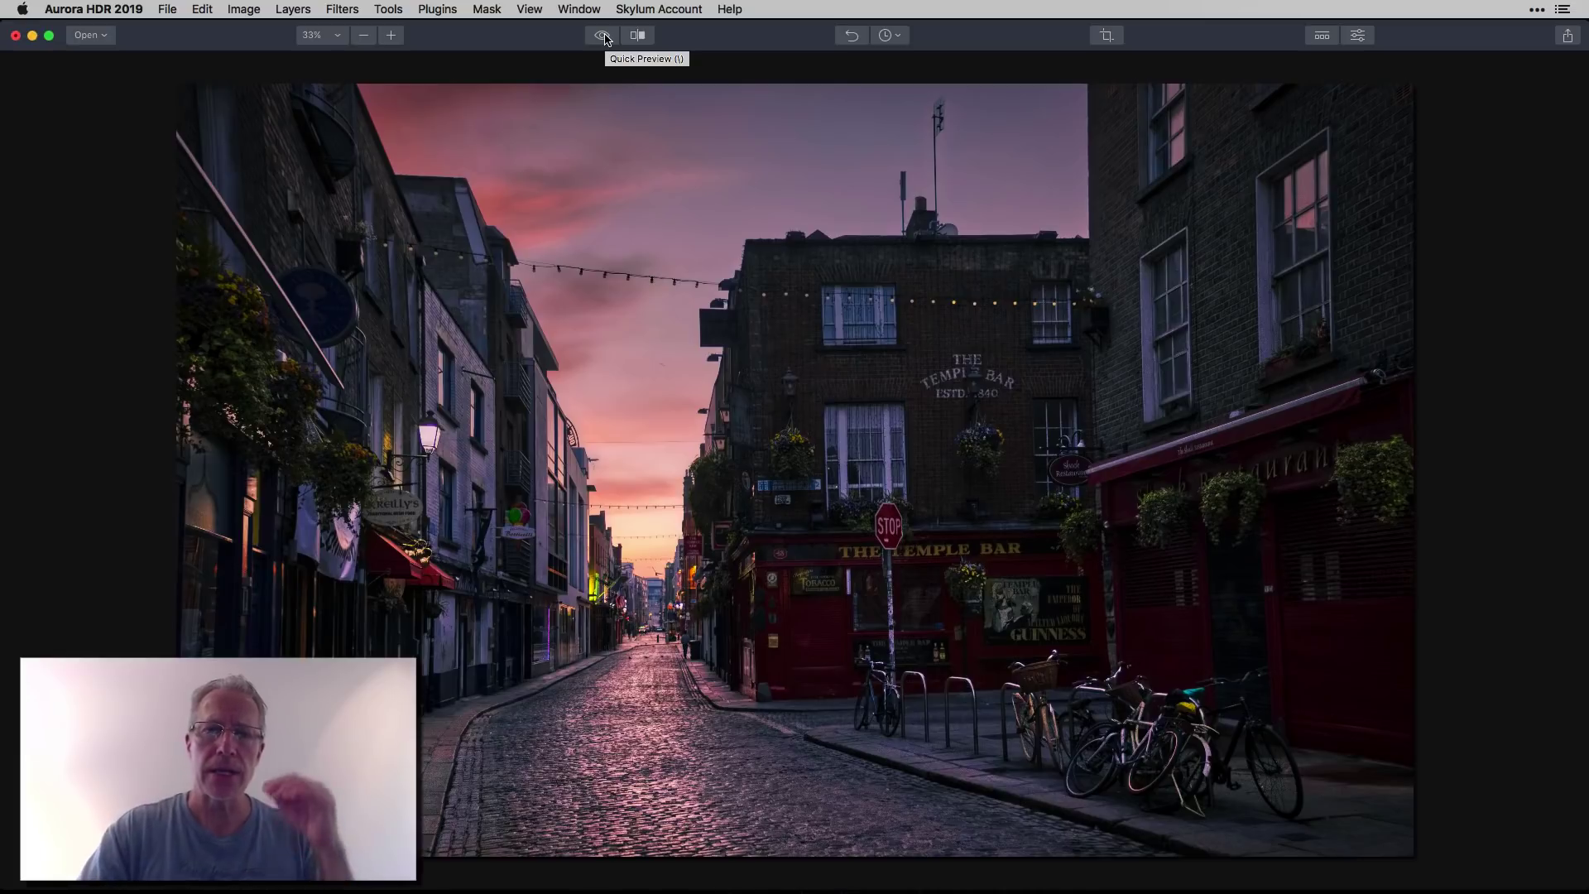
- Show the Layers/Filters panel with Adjustment Layer 1 above P4106029.jpg
click(603, 37)
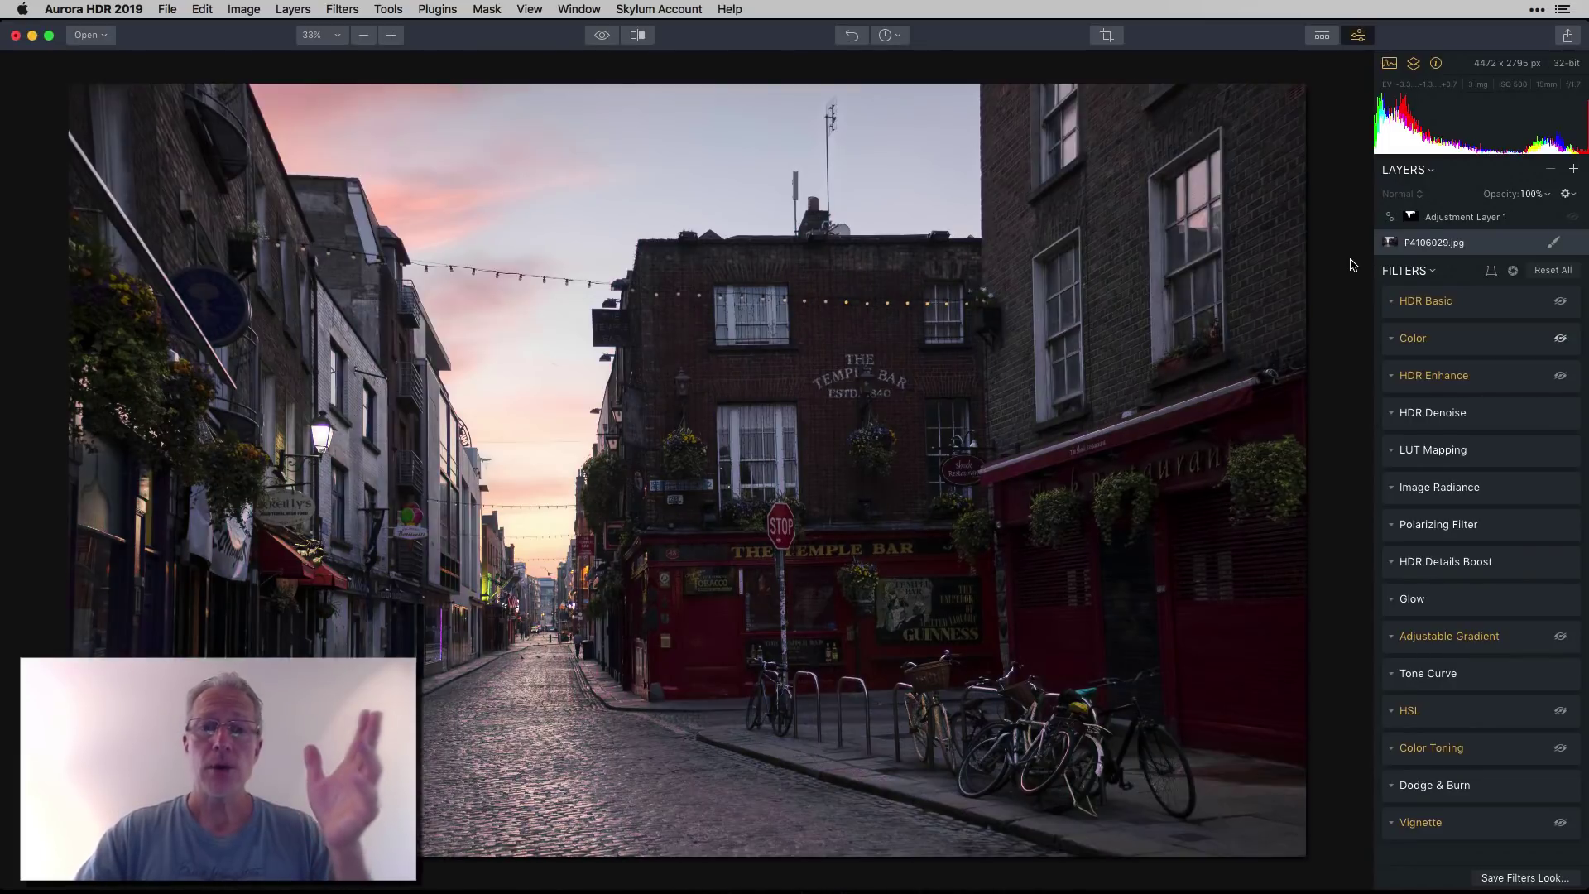
click(601, 38)
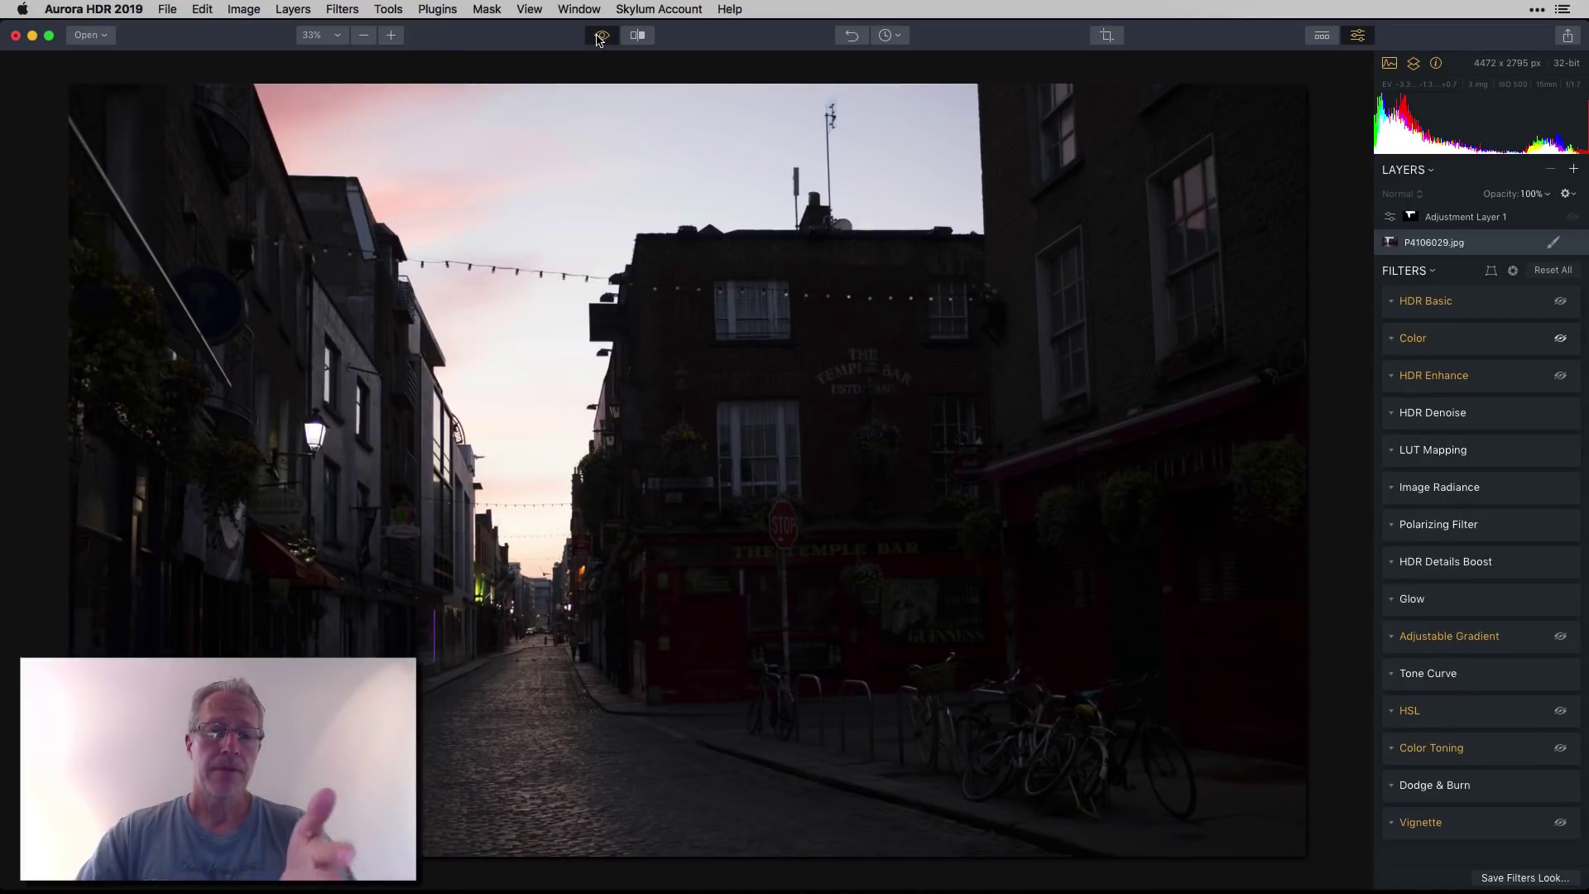
click(600, 37)
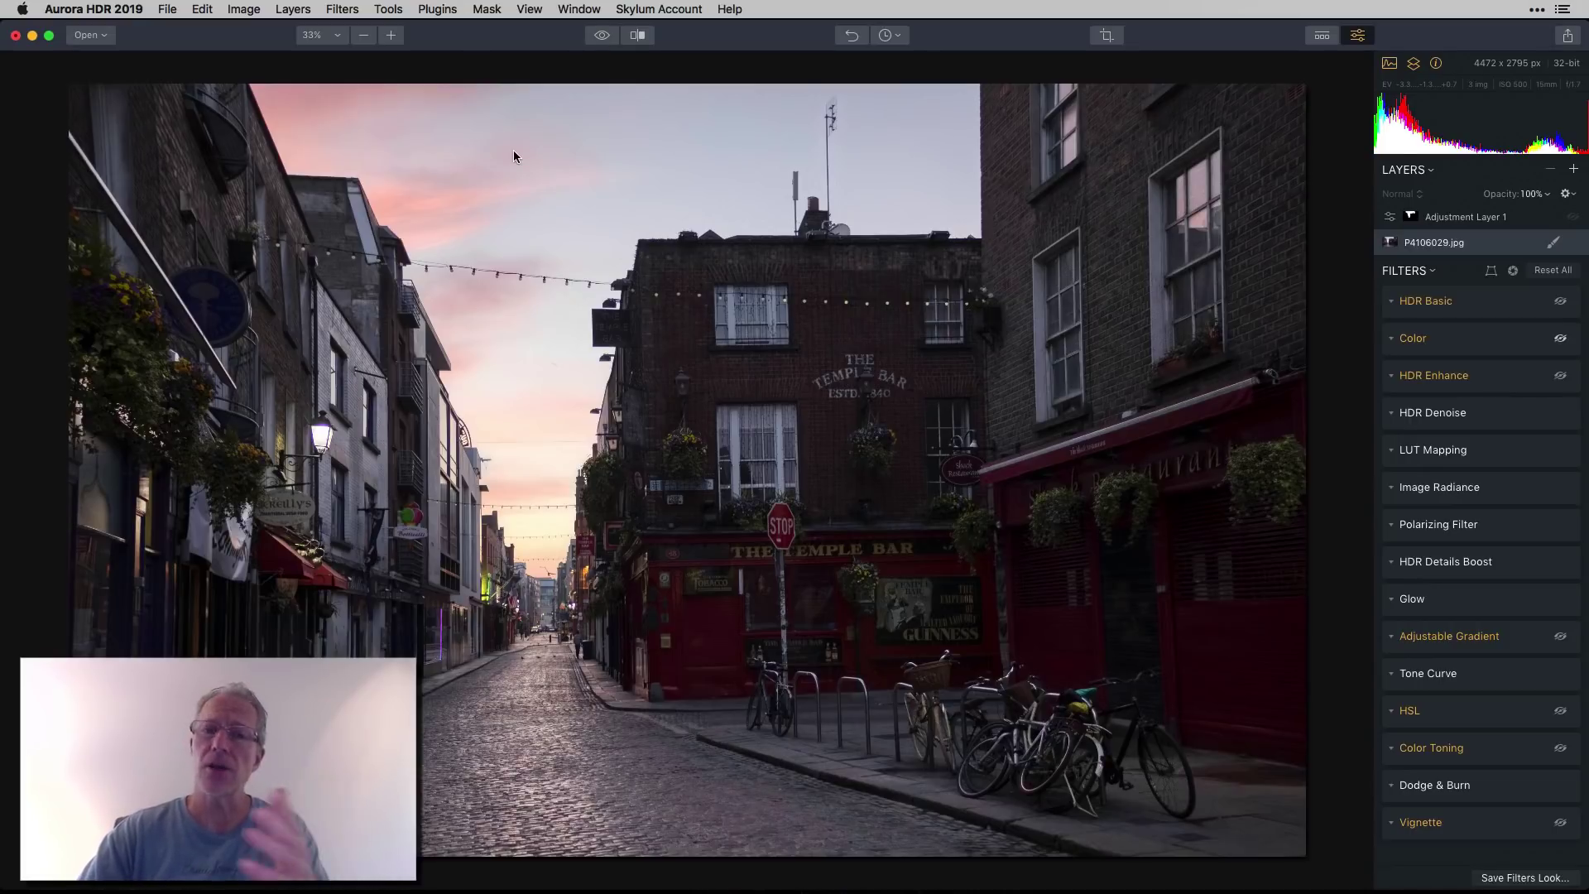
click(603, 36)
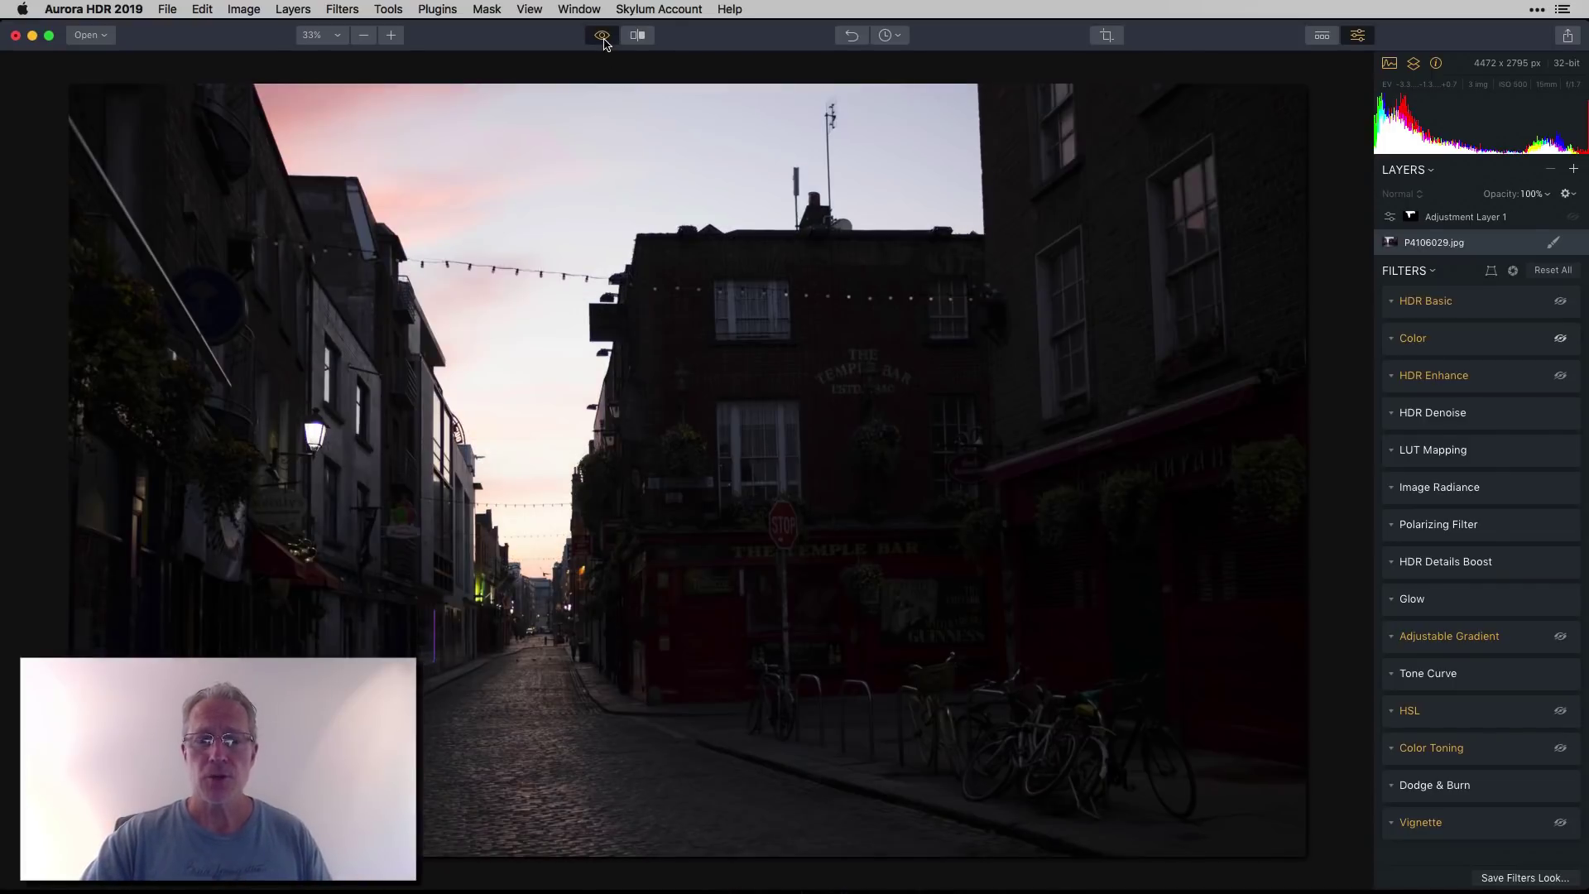
click(603, 39)
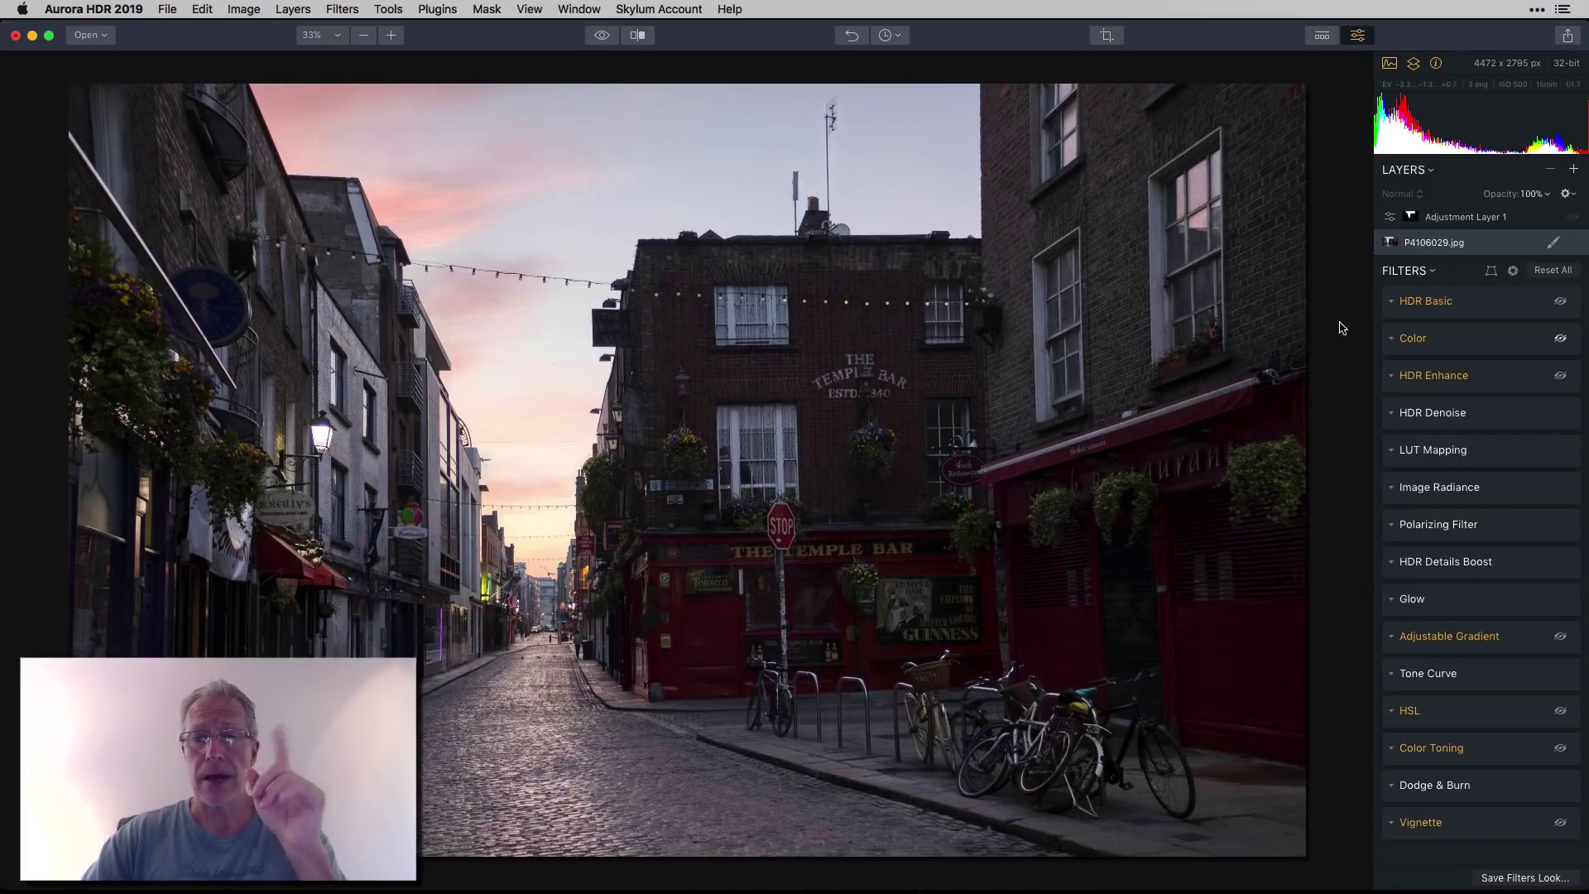
click(1107, 36)
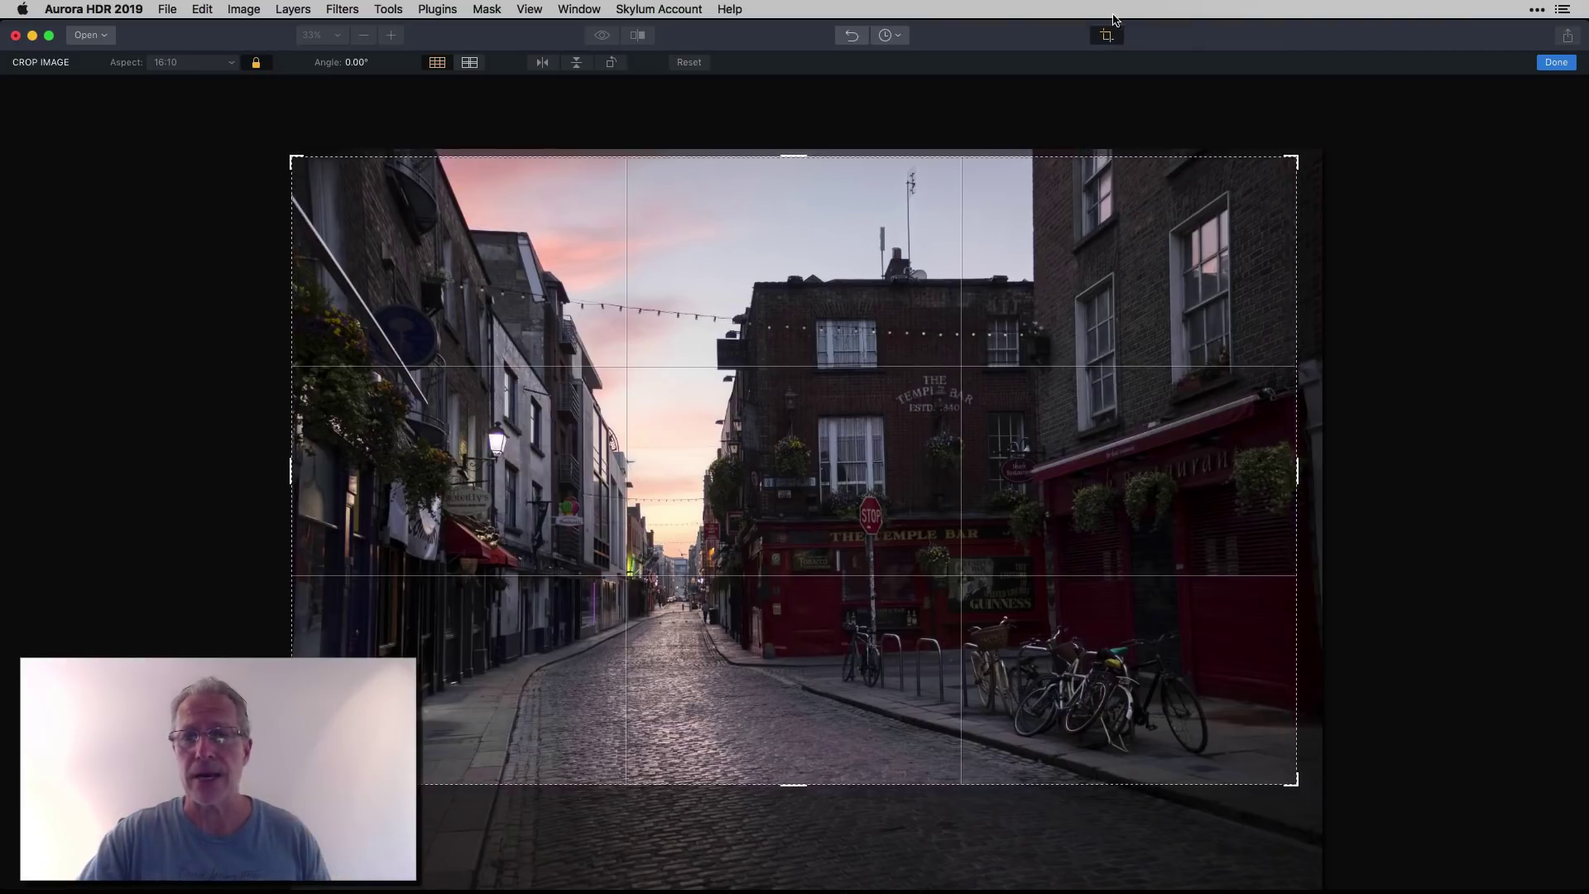
click(1555, 62)
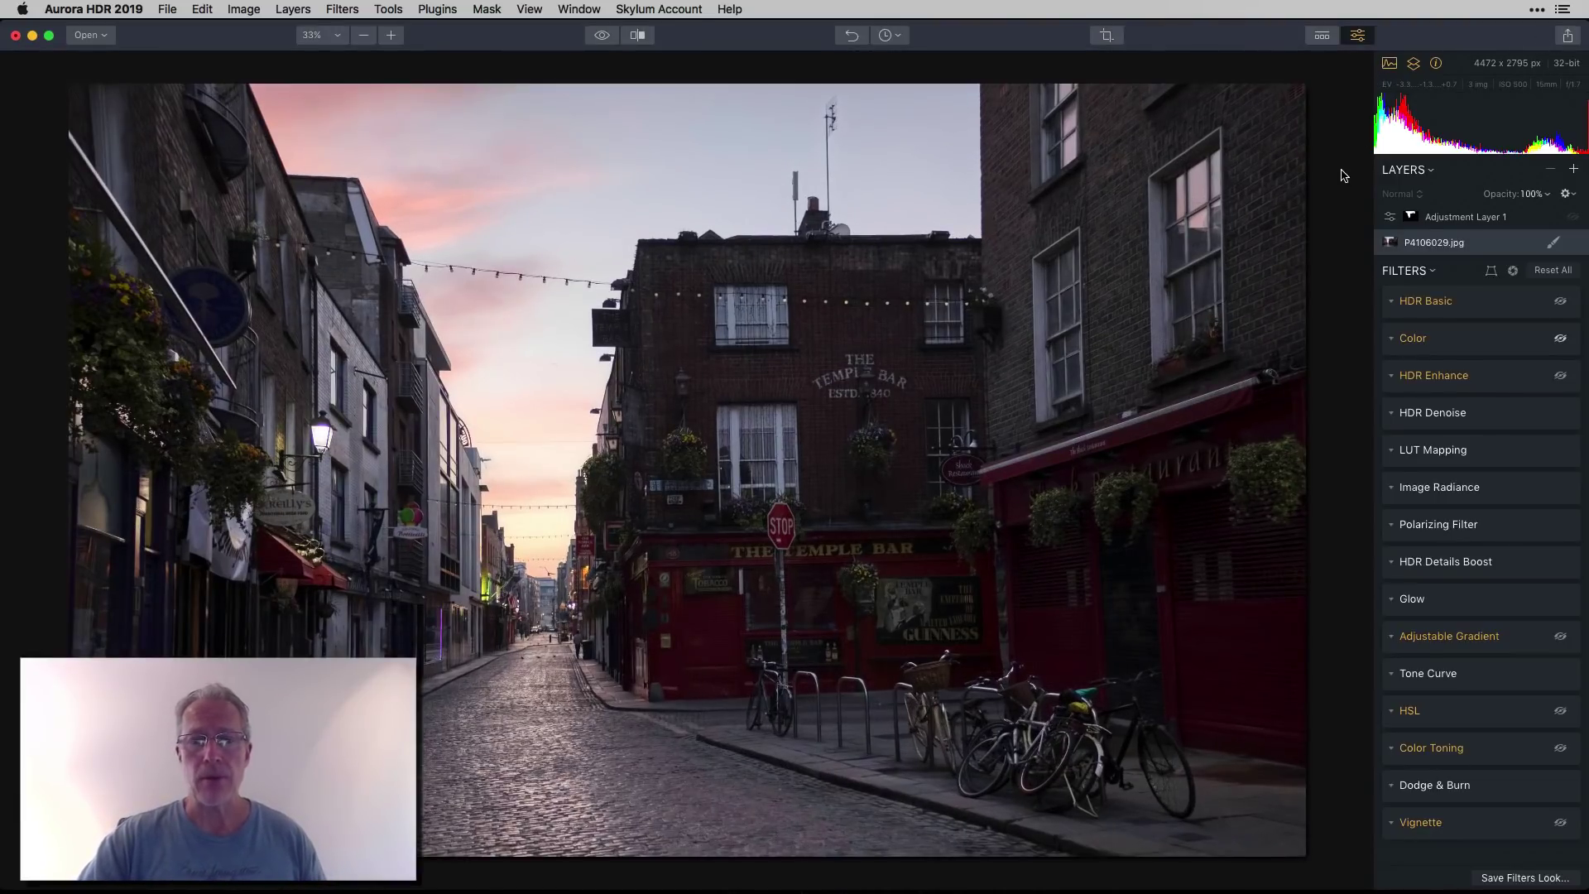
click(607, 39)
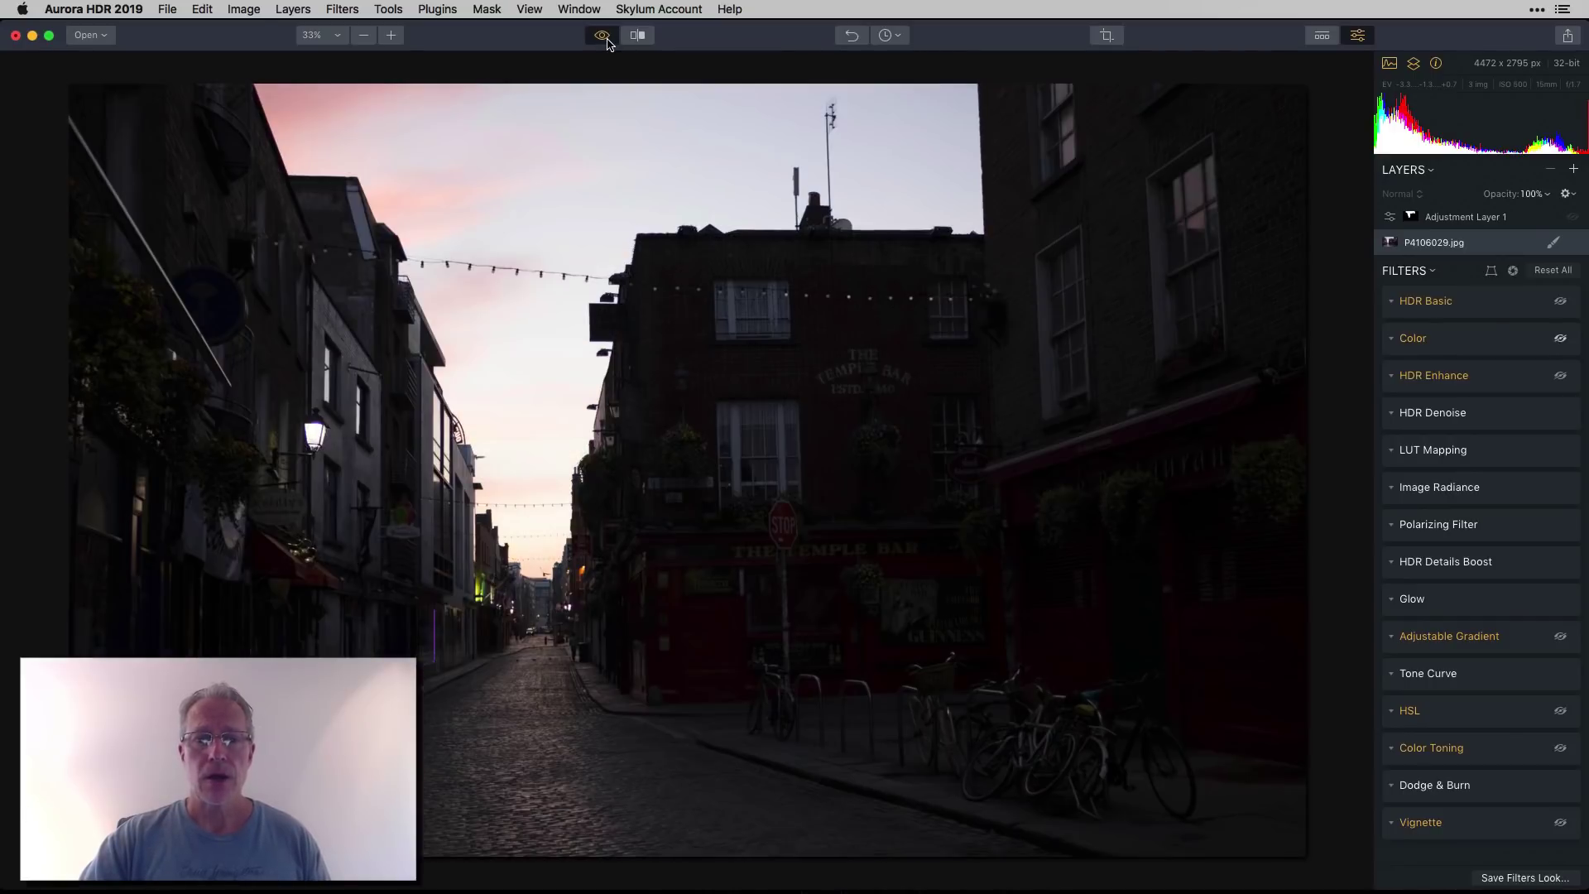
click(606, 40)
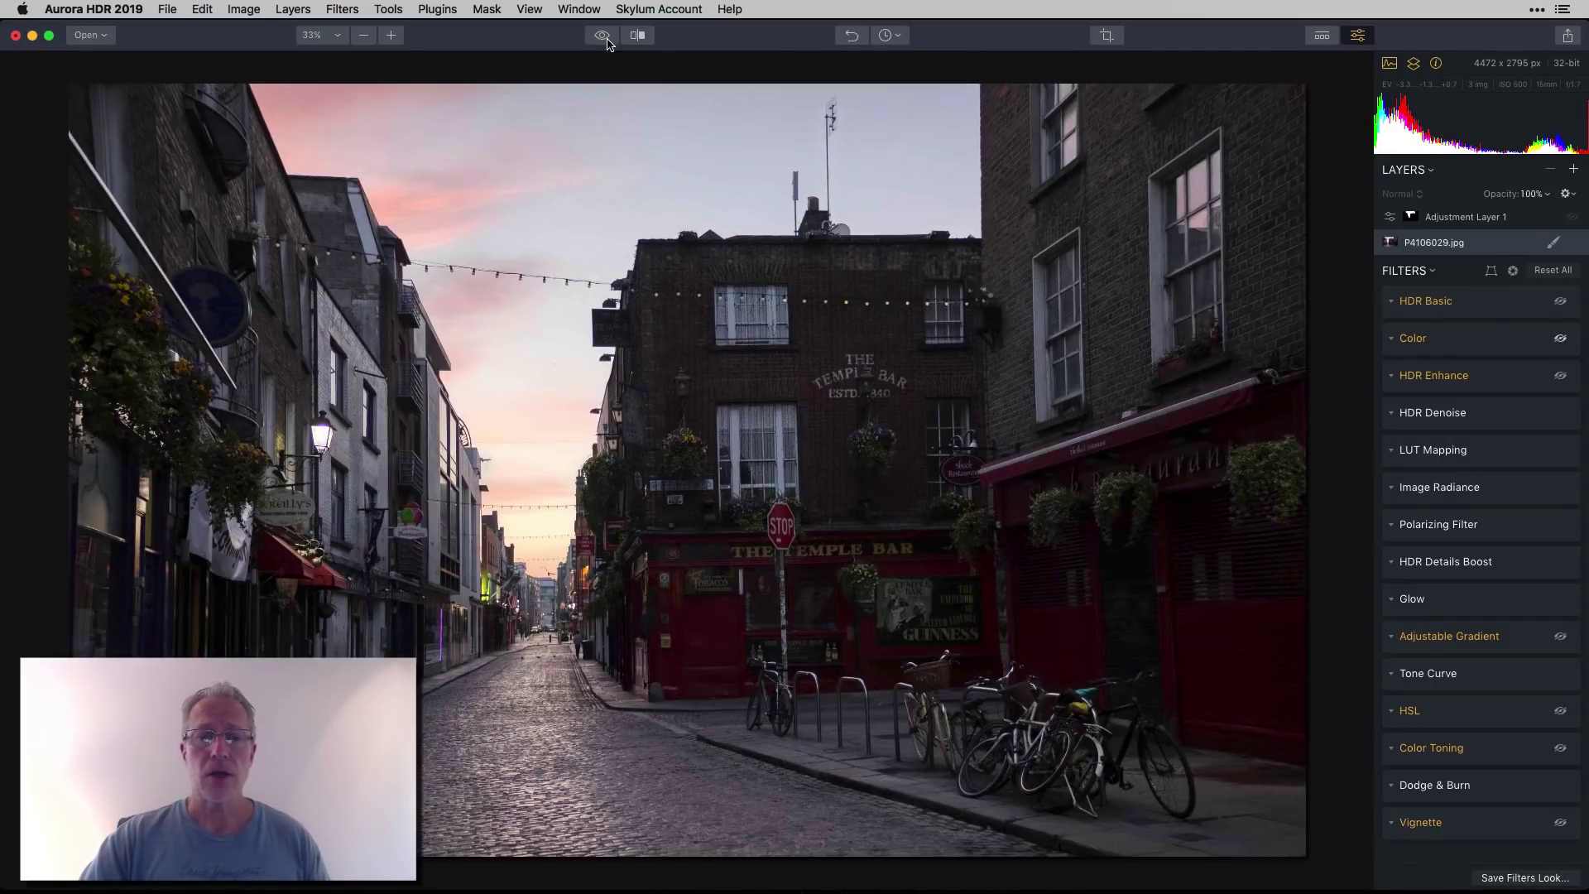
click(1514, 271)
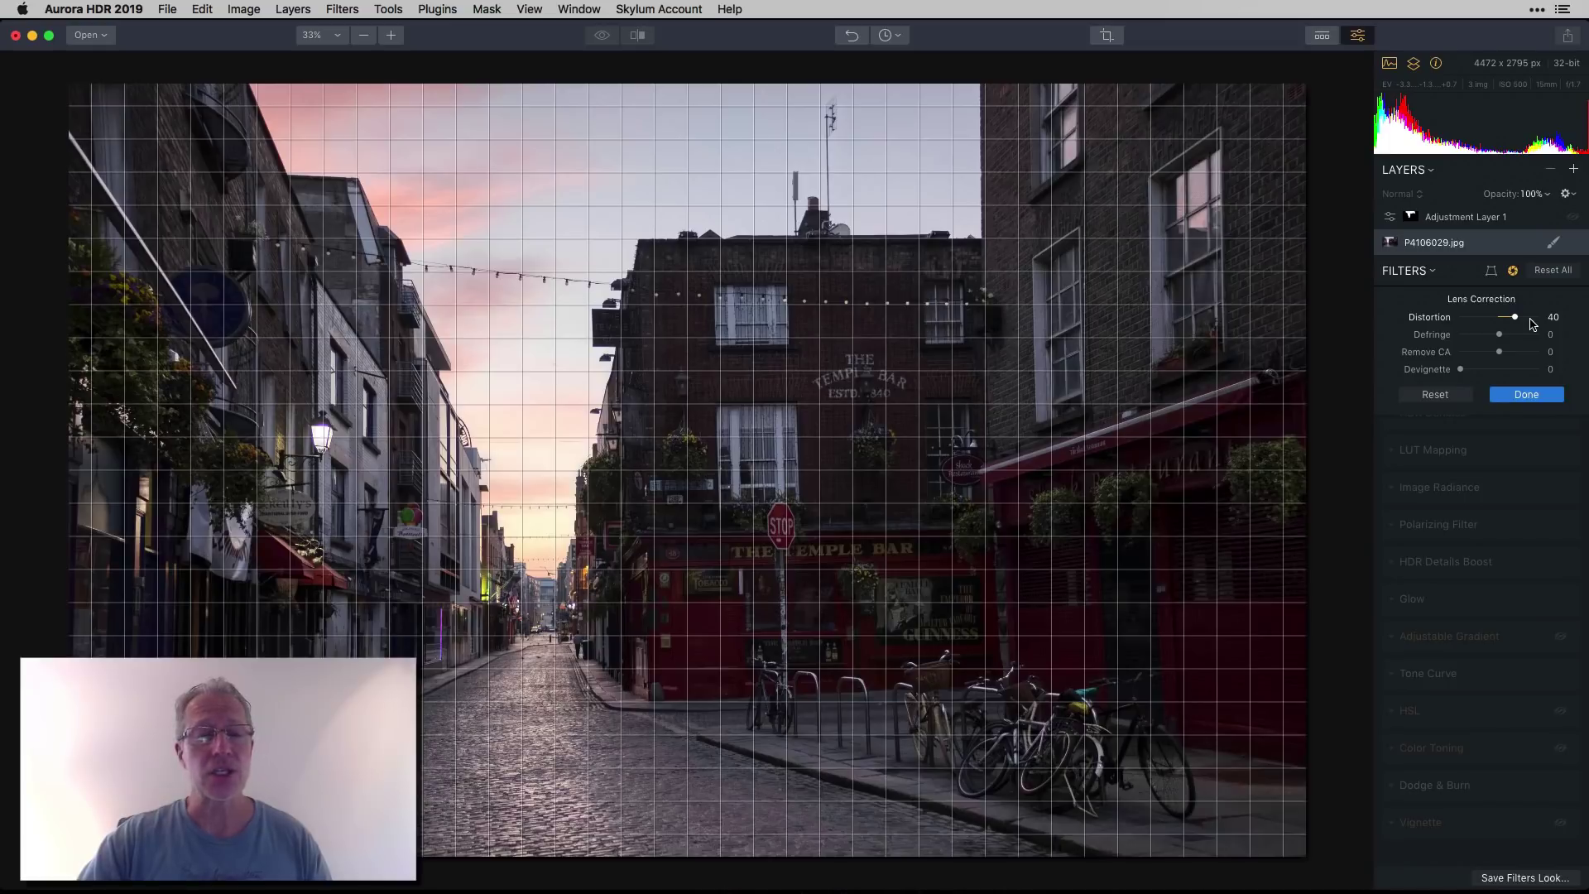
click(1533, 396)
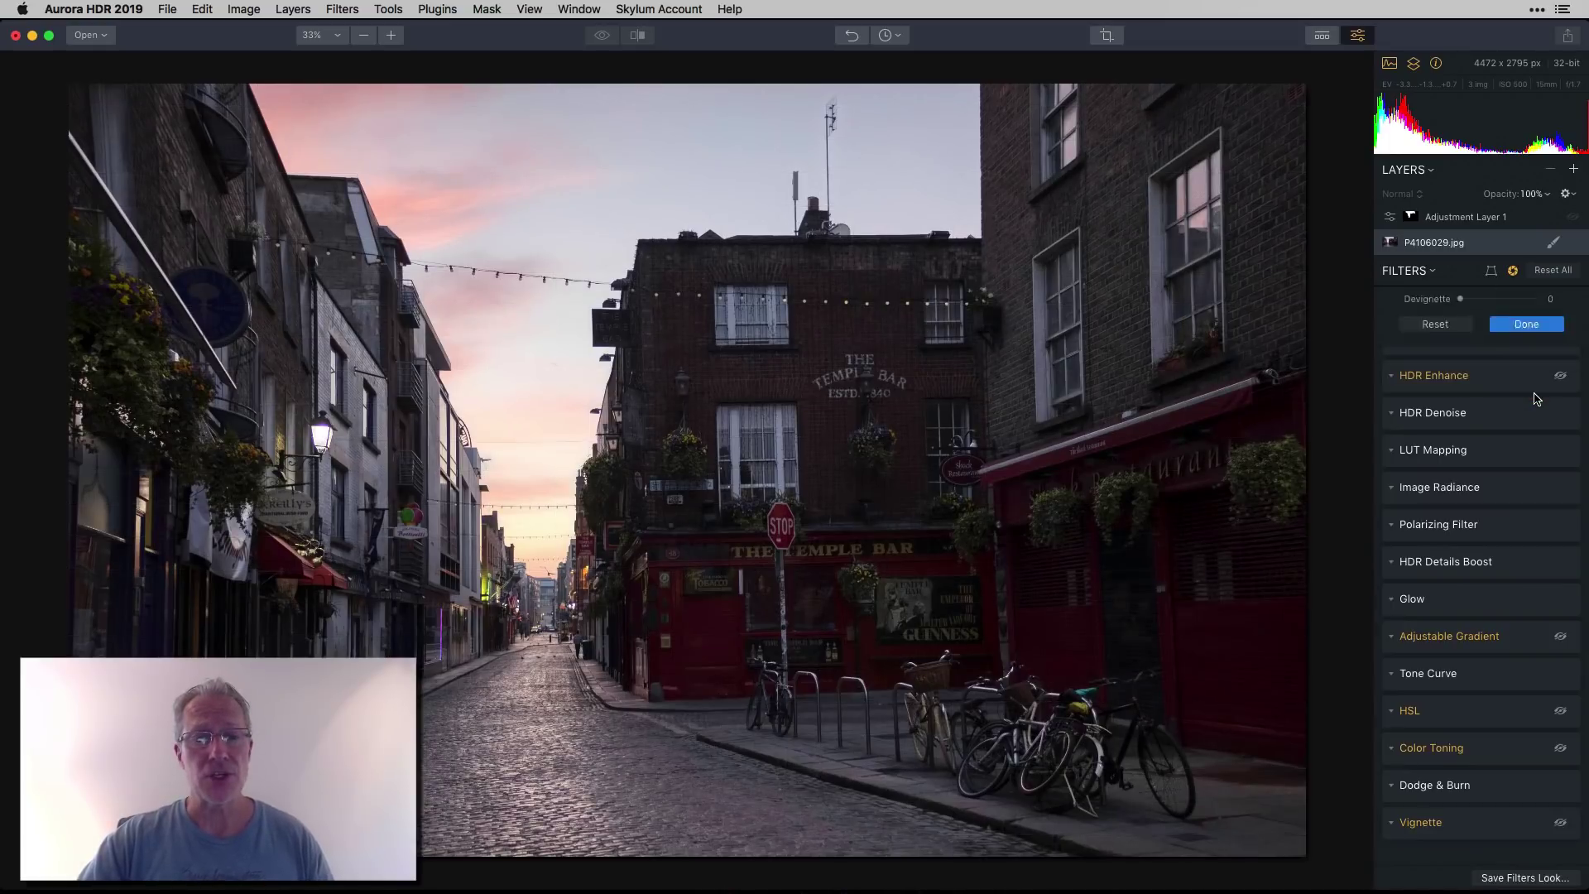
click(605, 38)
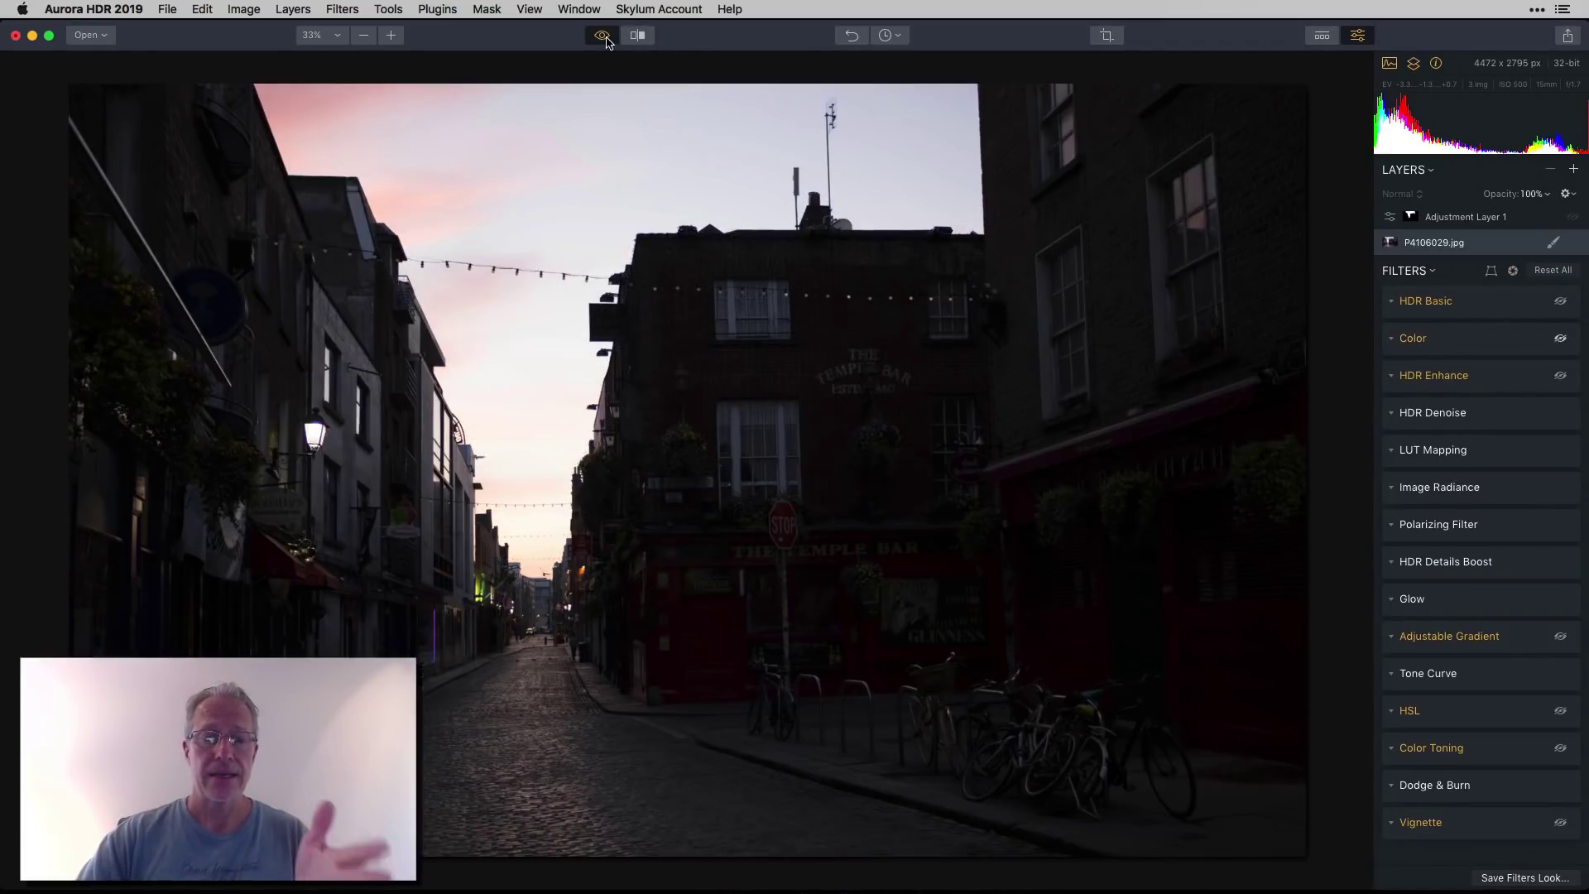
click(605, 38)
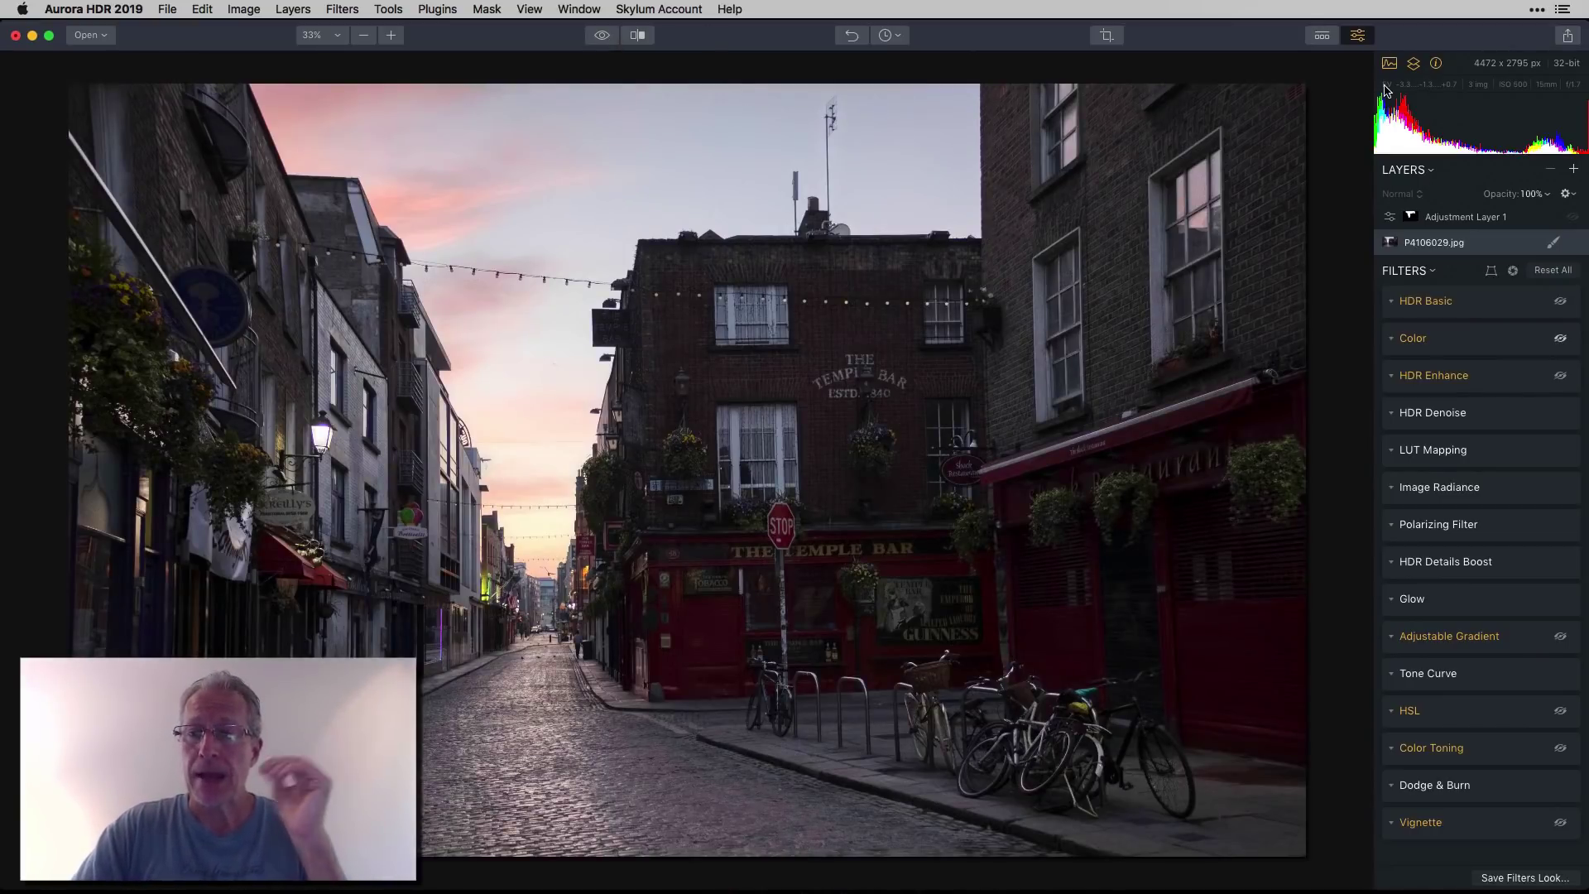
- Expand HDR Basic (Contrast 29, Smart Tone 23, Highlights −60) and toggle it off and on to compare
click(1560, 301)
click(1396, 303)
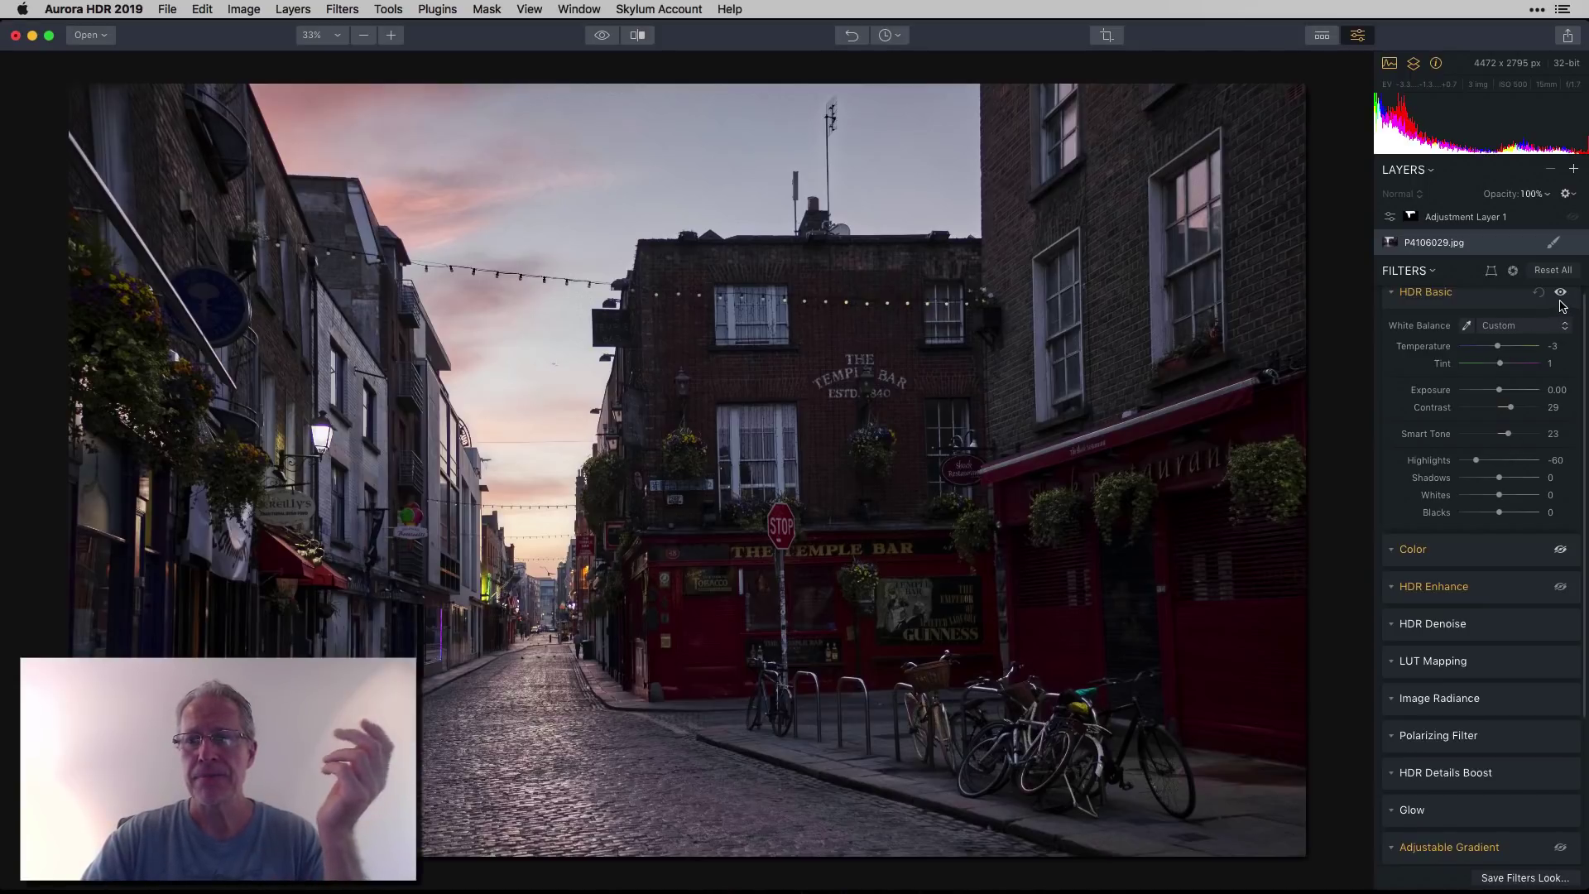
scroll(1563, 308, up, 1)
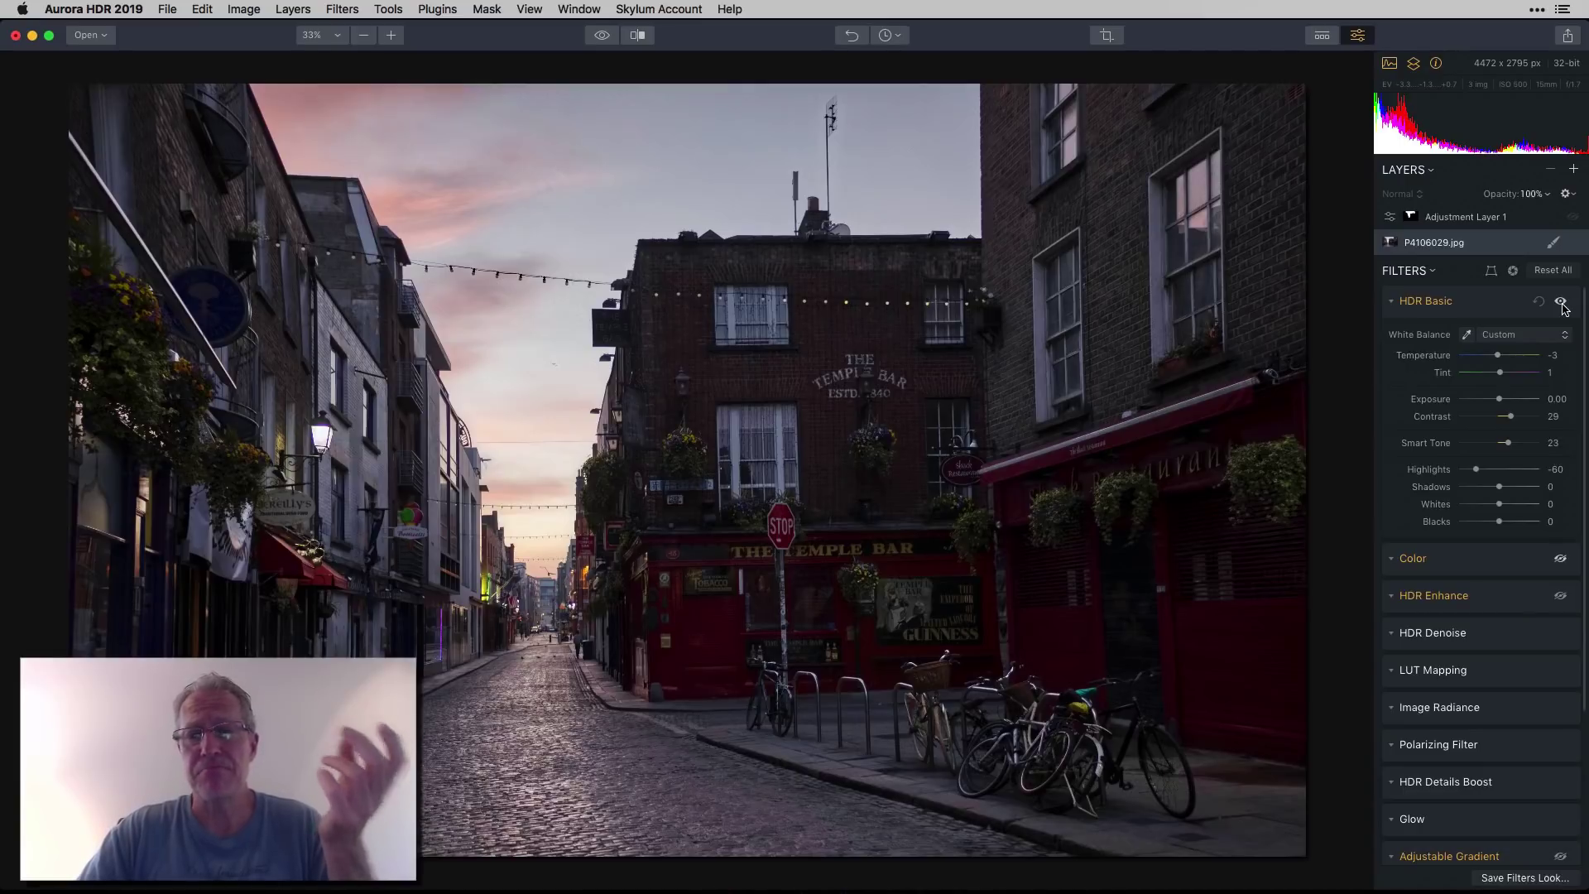
click(1560, 302)
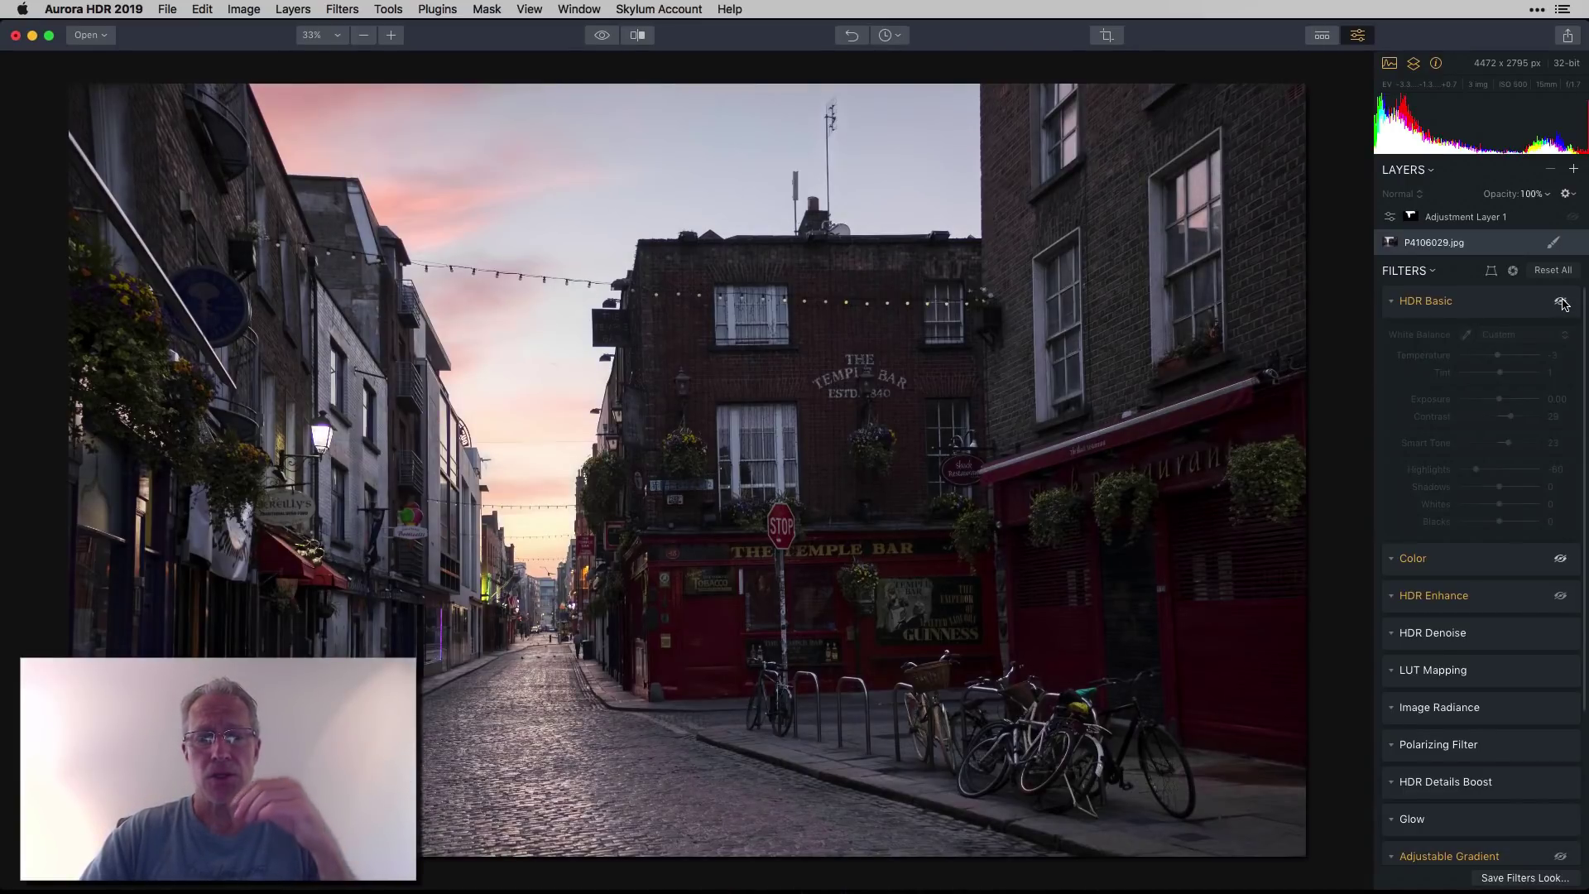
click(1560, 302)
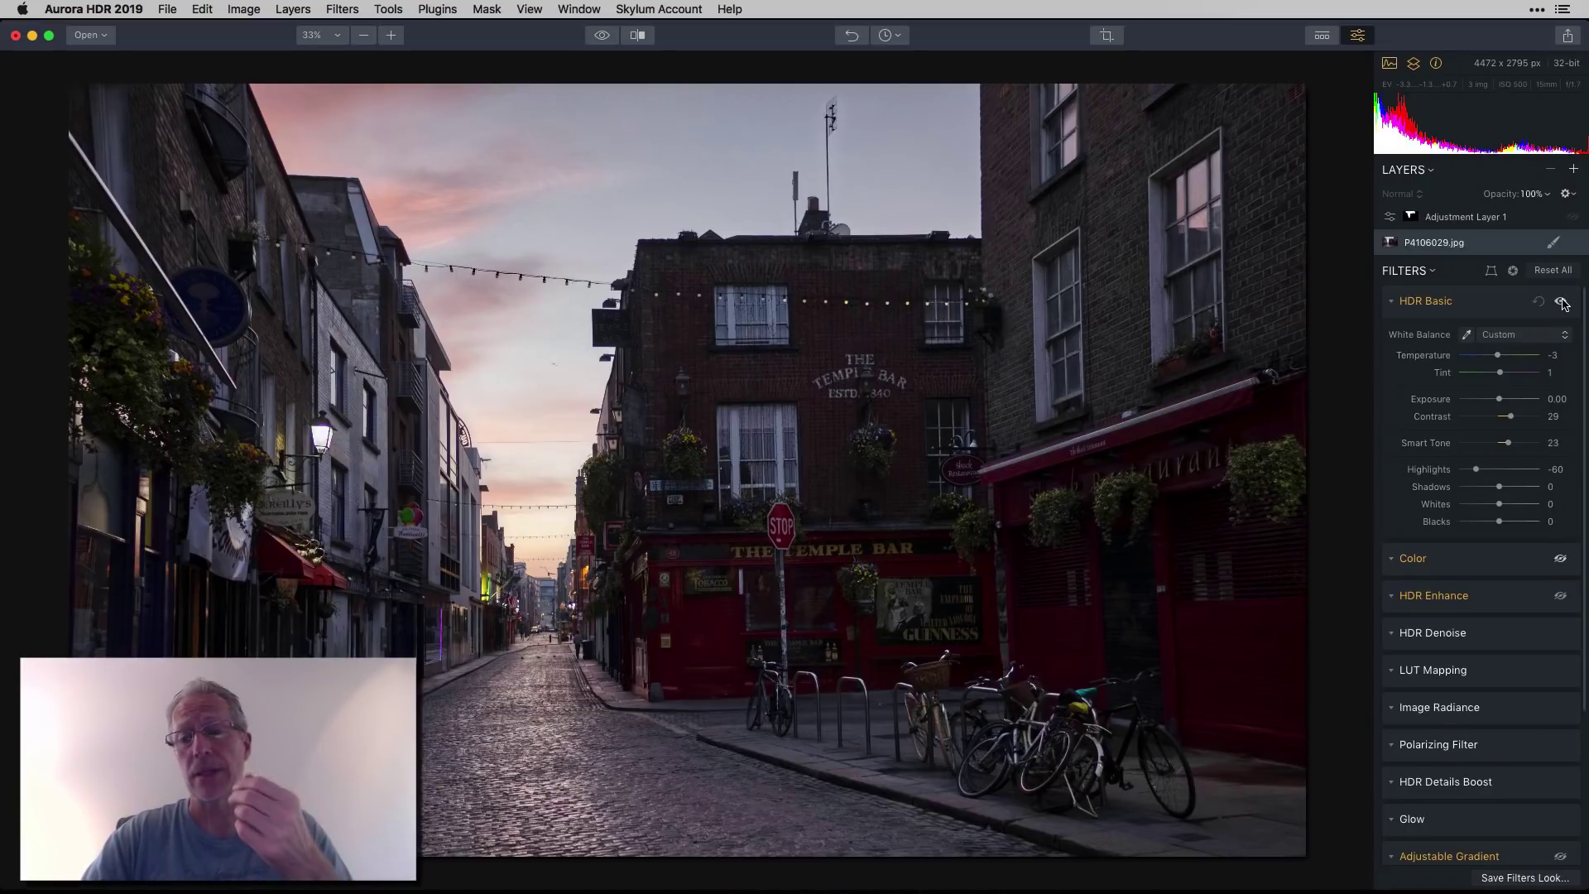
scroll(1584, 446, down, 3)
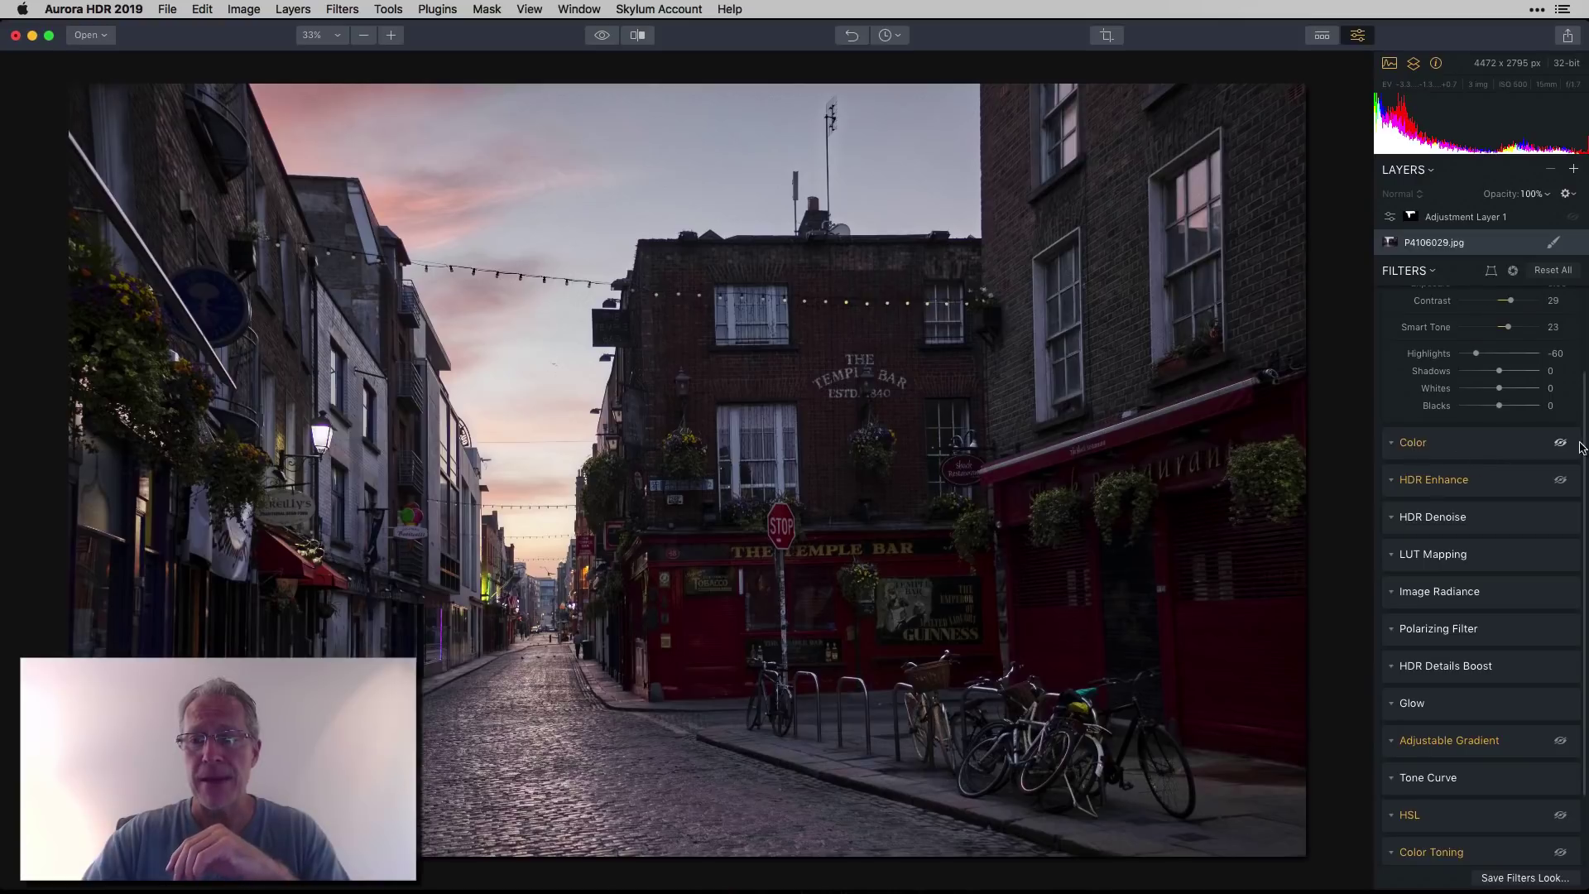
- Enable and expand Color (Vibrance 29, Color Contrast 55), toggling it off and on to compare
click(1559, 445)
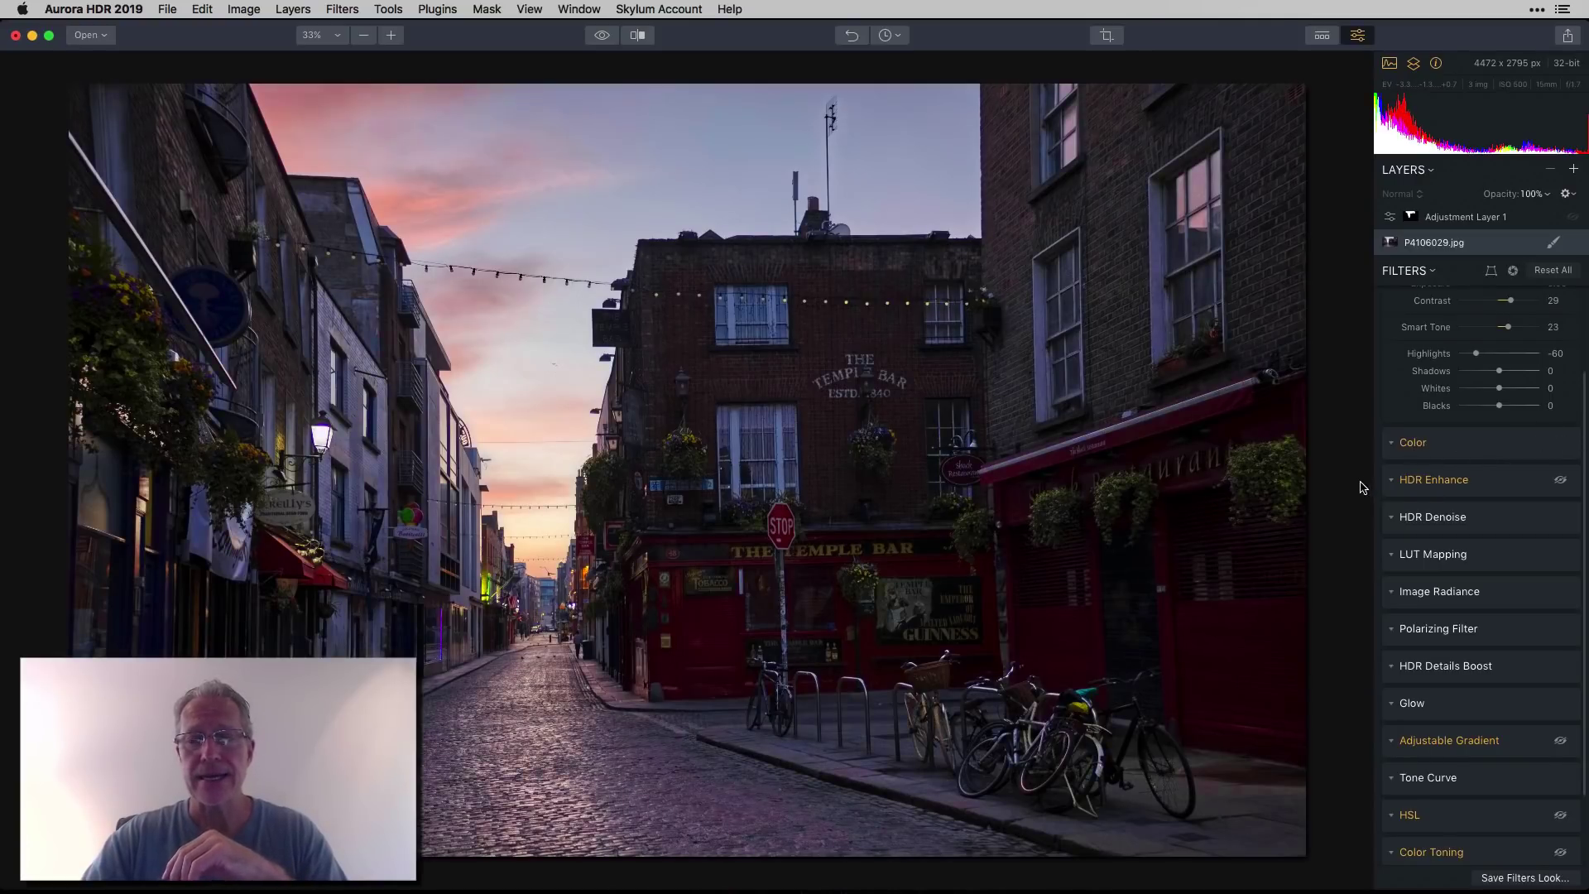
click(1396, 447)
scroll(1465, 383, up, 2)
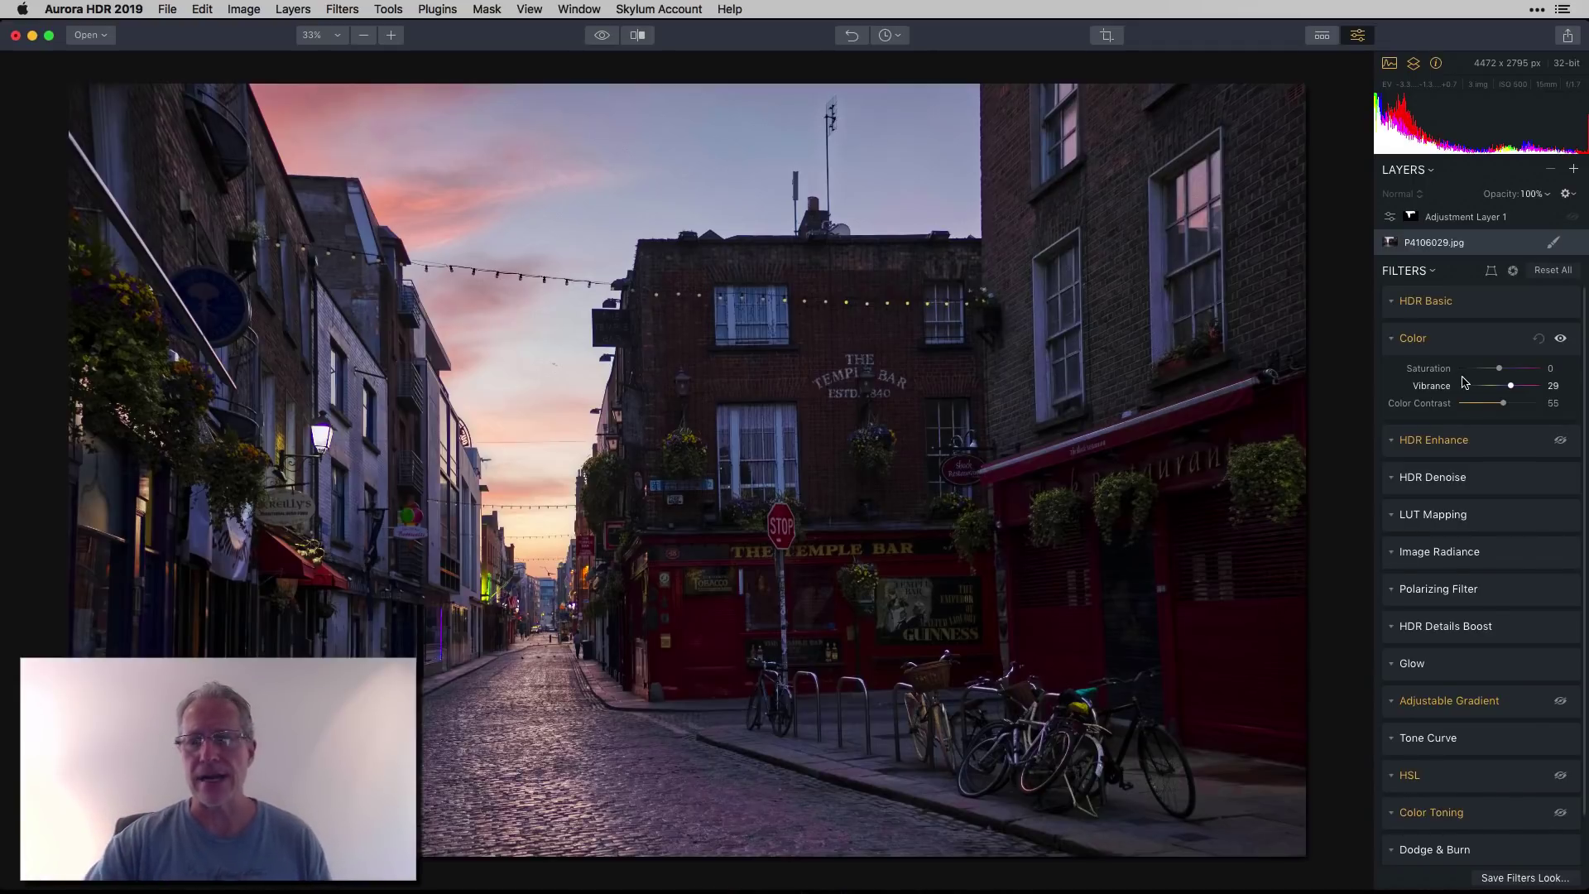
click(1561, 340)
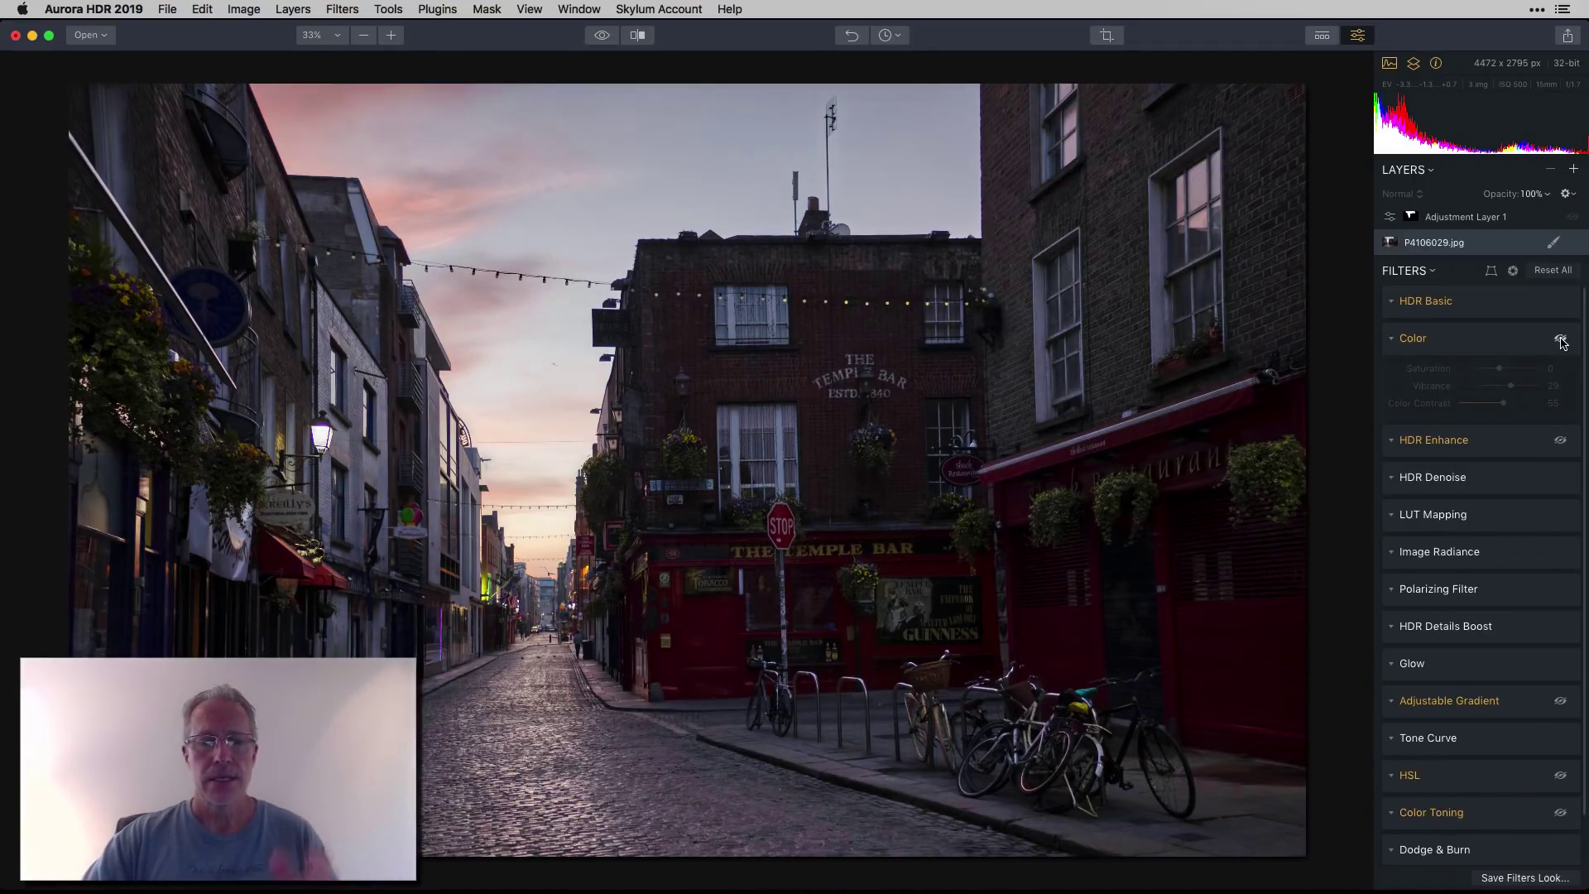
click(1560, 340)
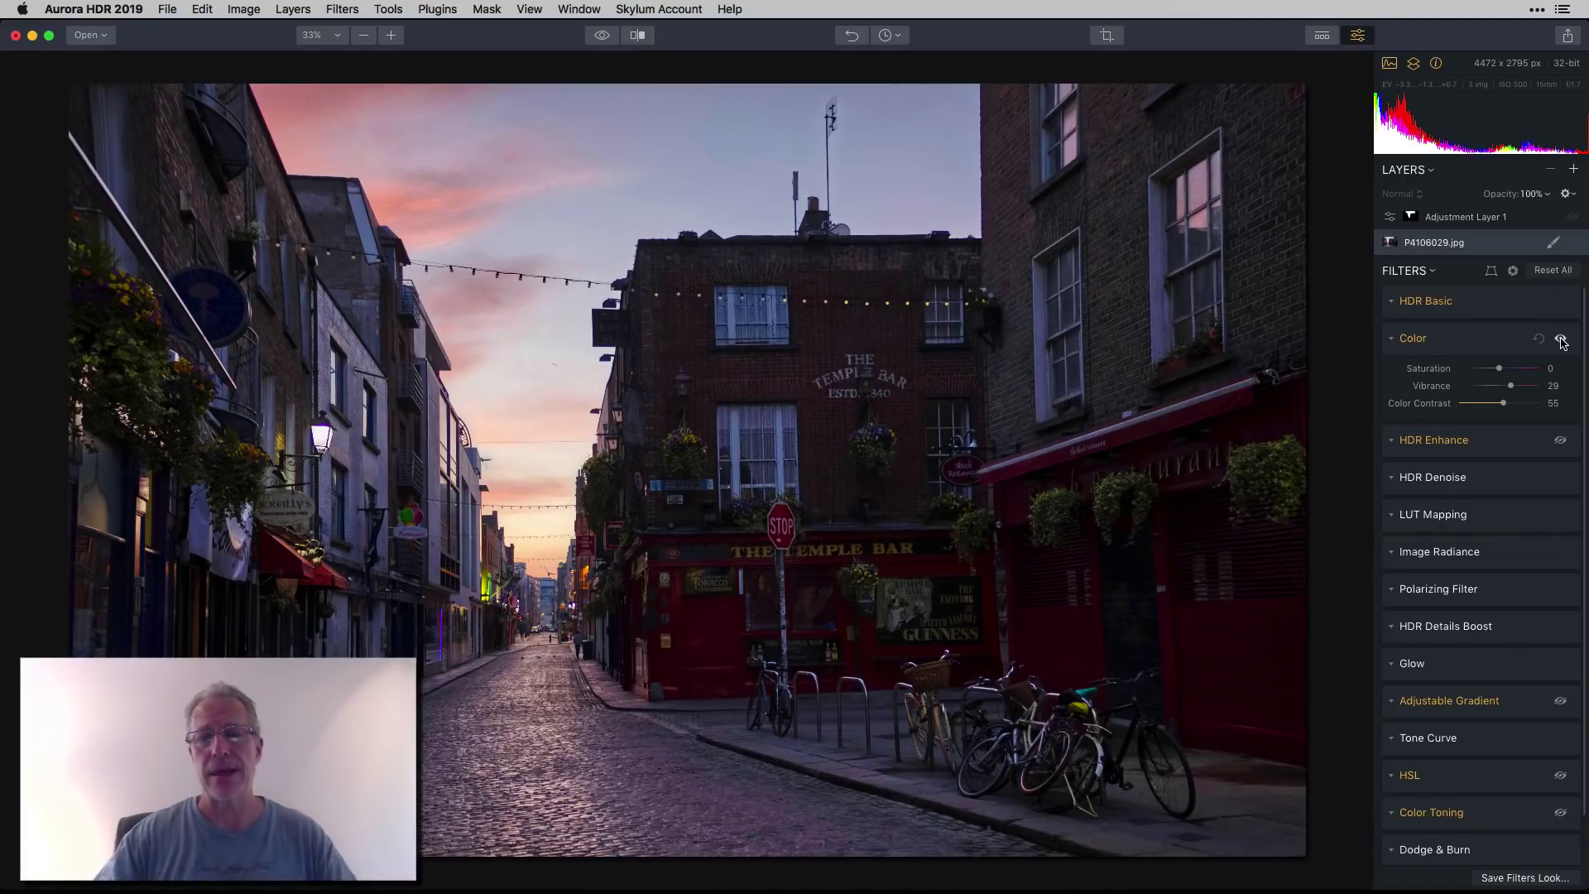
- Enable HDR Enhance with HDR Clarity 31 and Smart Structure 23, toggling it to compare
click(1397, 441)
click(1560, 376)
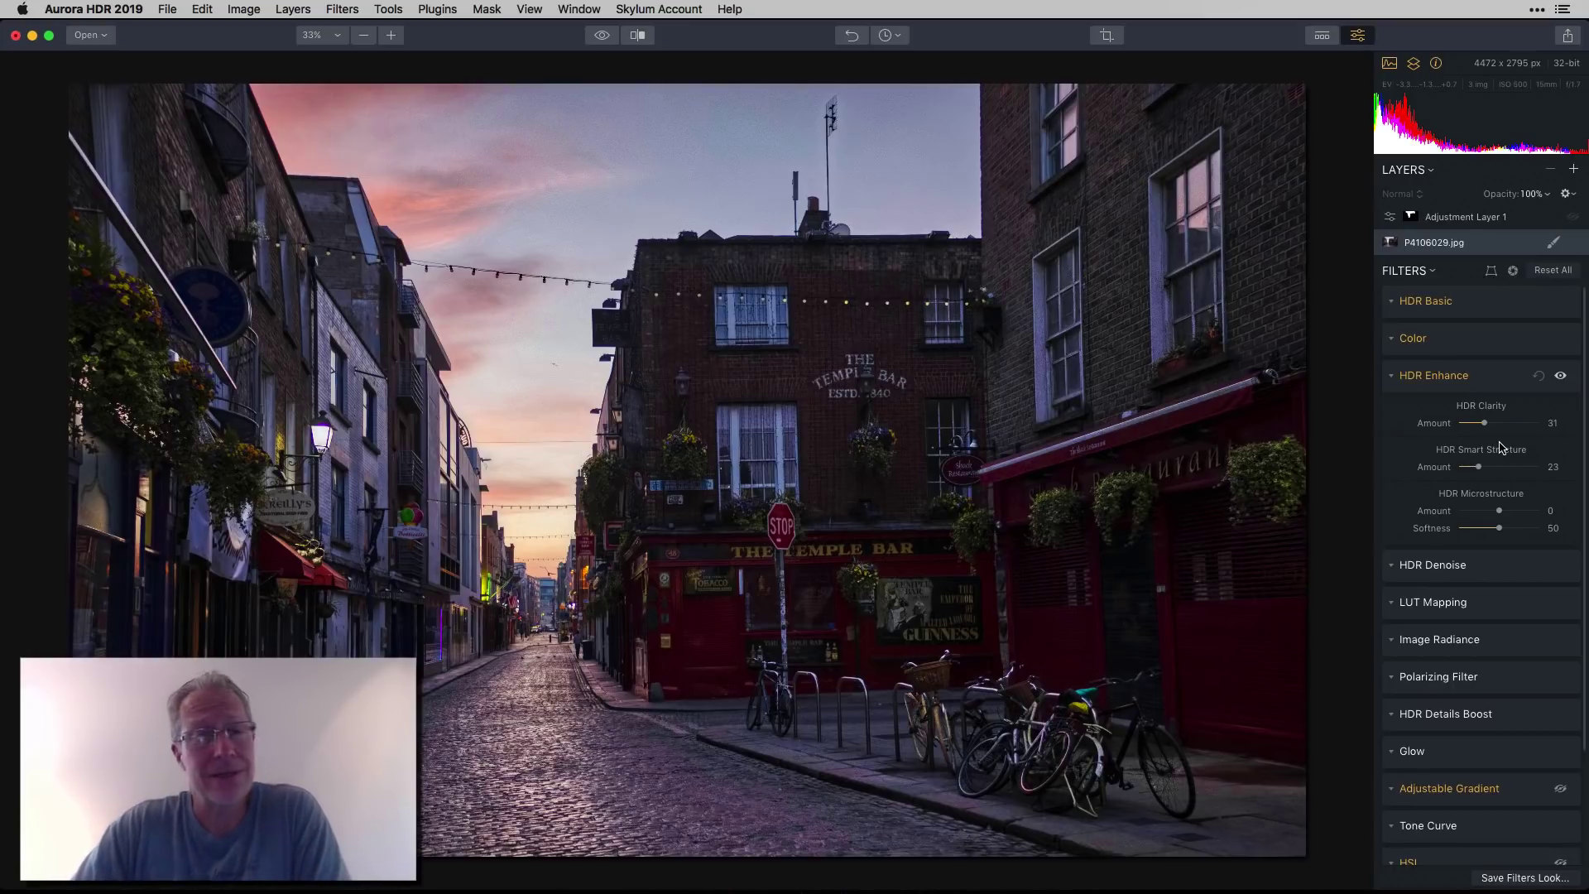
click(1560, 377)
click(1561, 377)
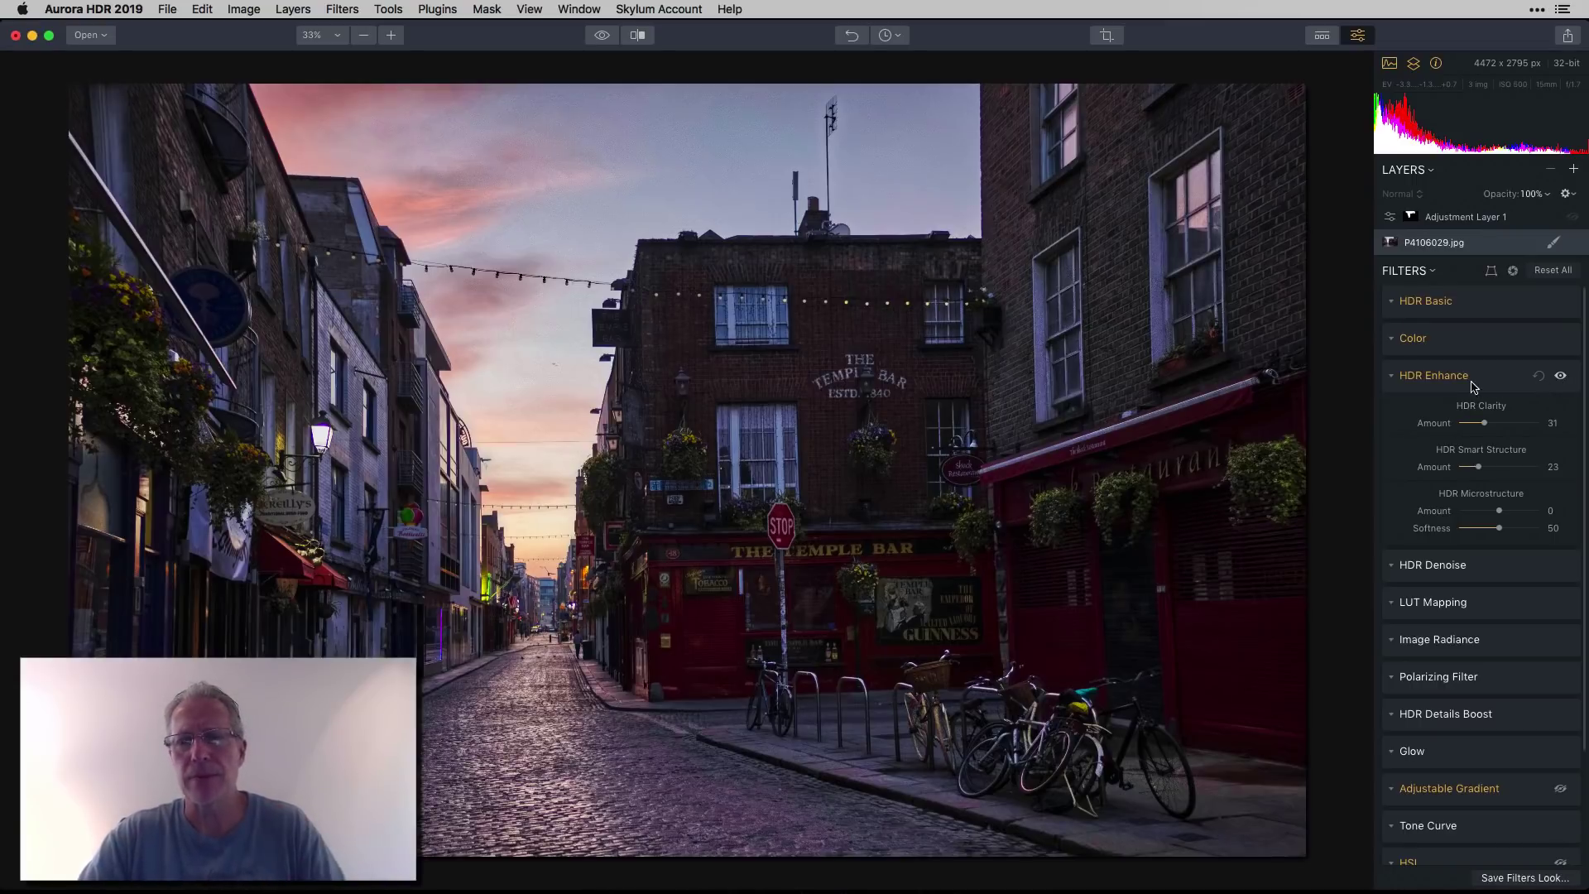
scroll(1418, 487, down, 3)
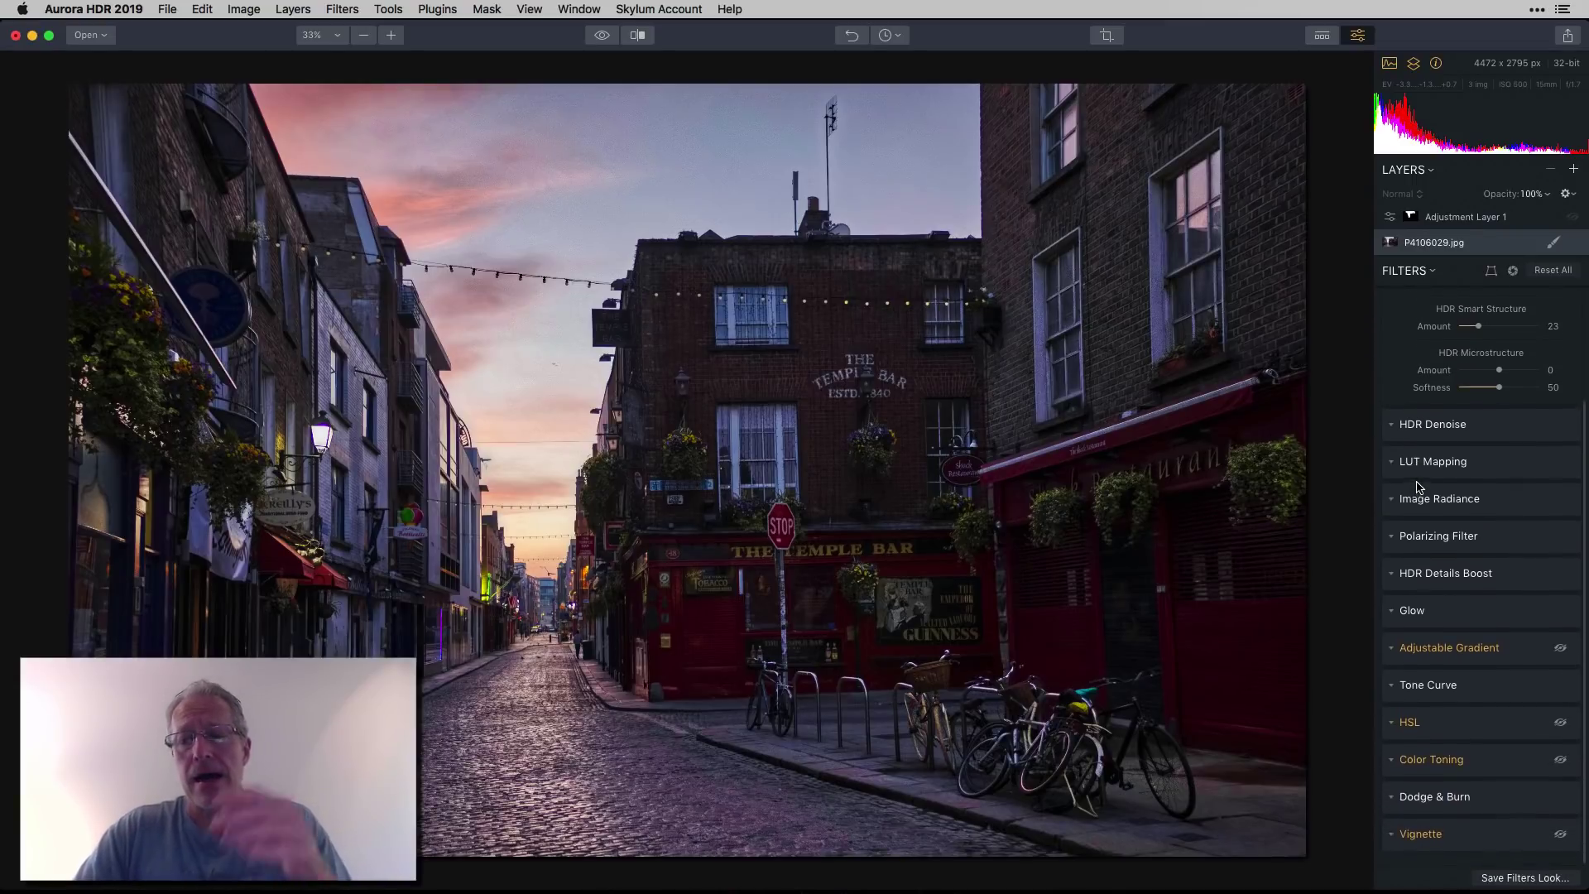
mouse_move(1397, 466)
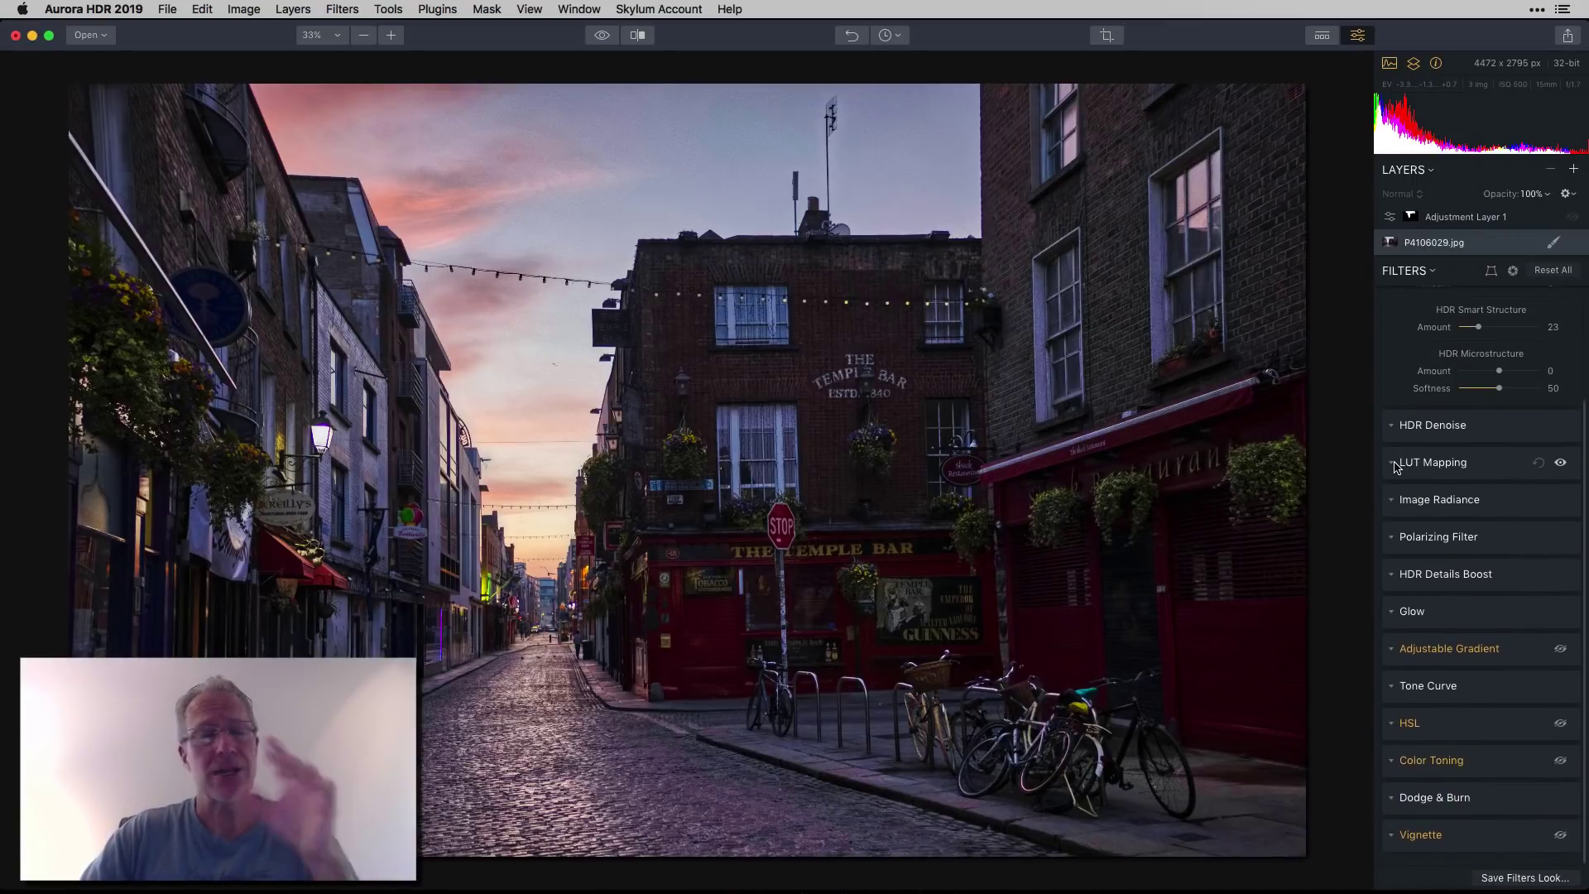
click(1397, 466)
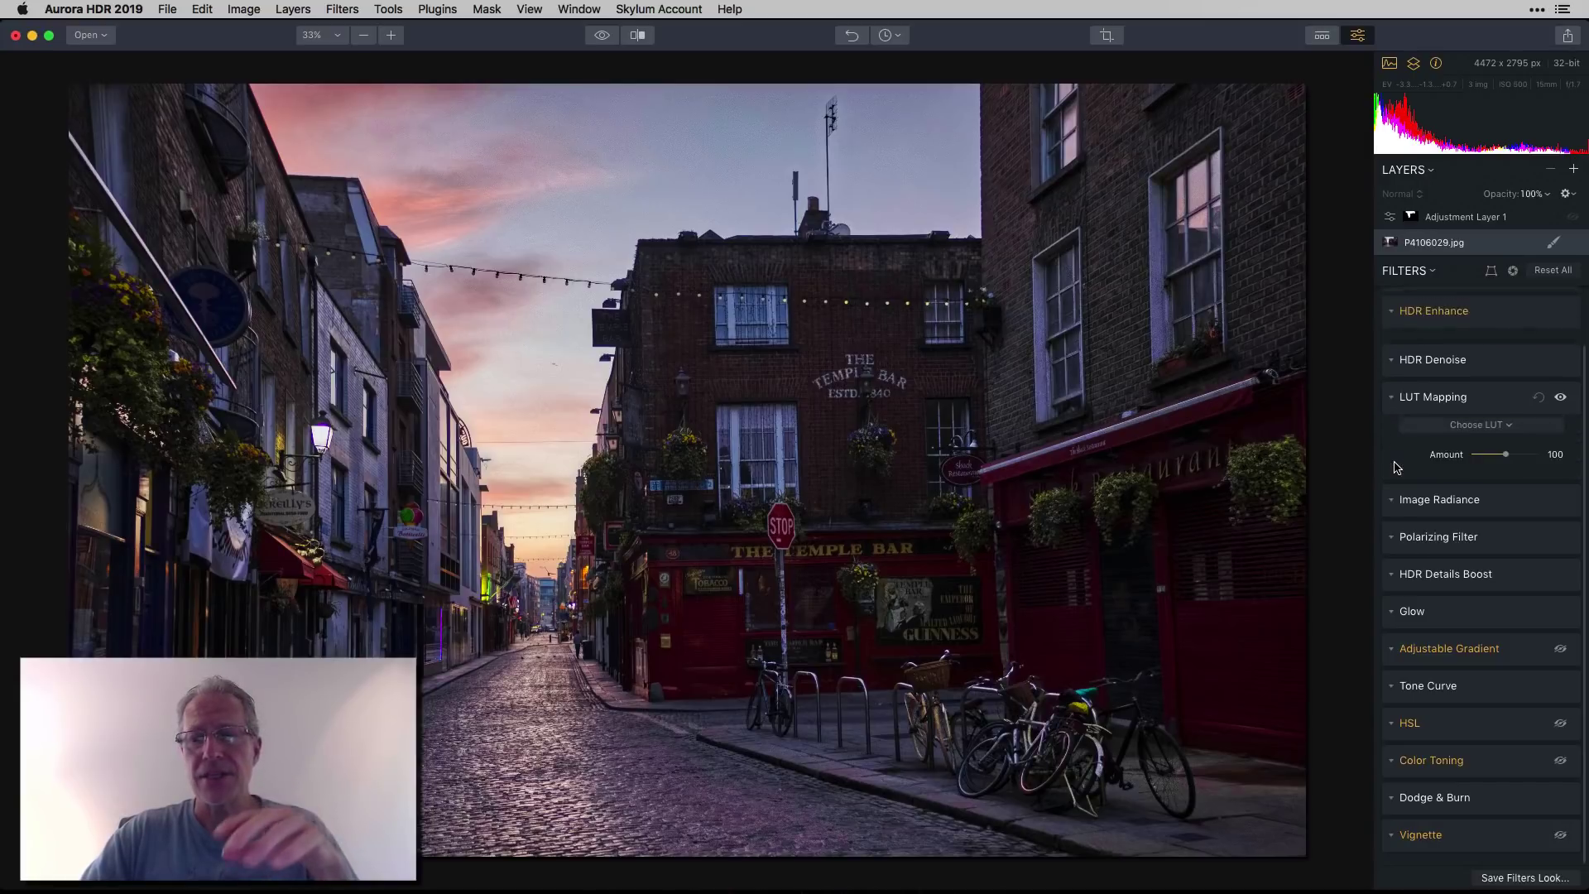
click(1474, 427)
click(1435, 539)
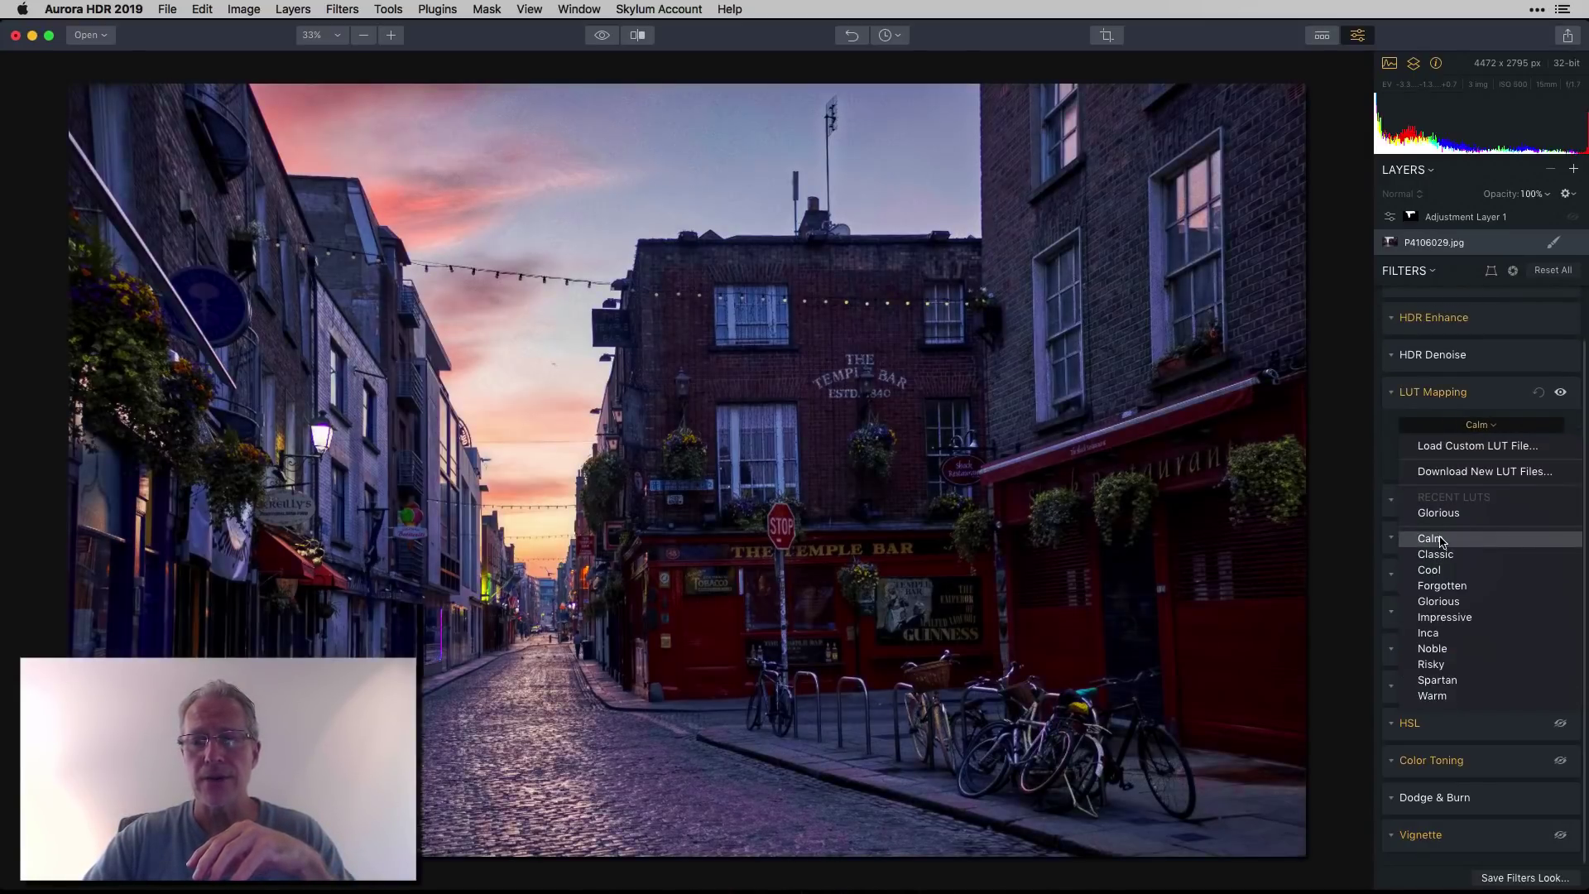
click(1437, 555)
click(1444, 571)
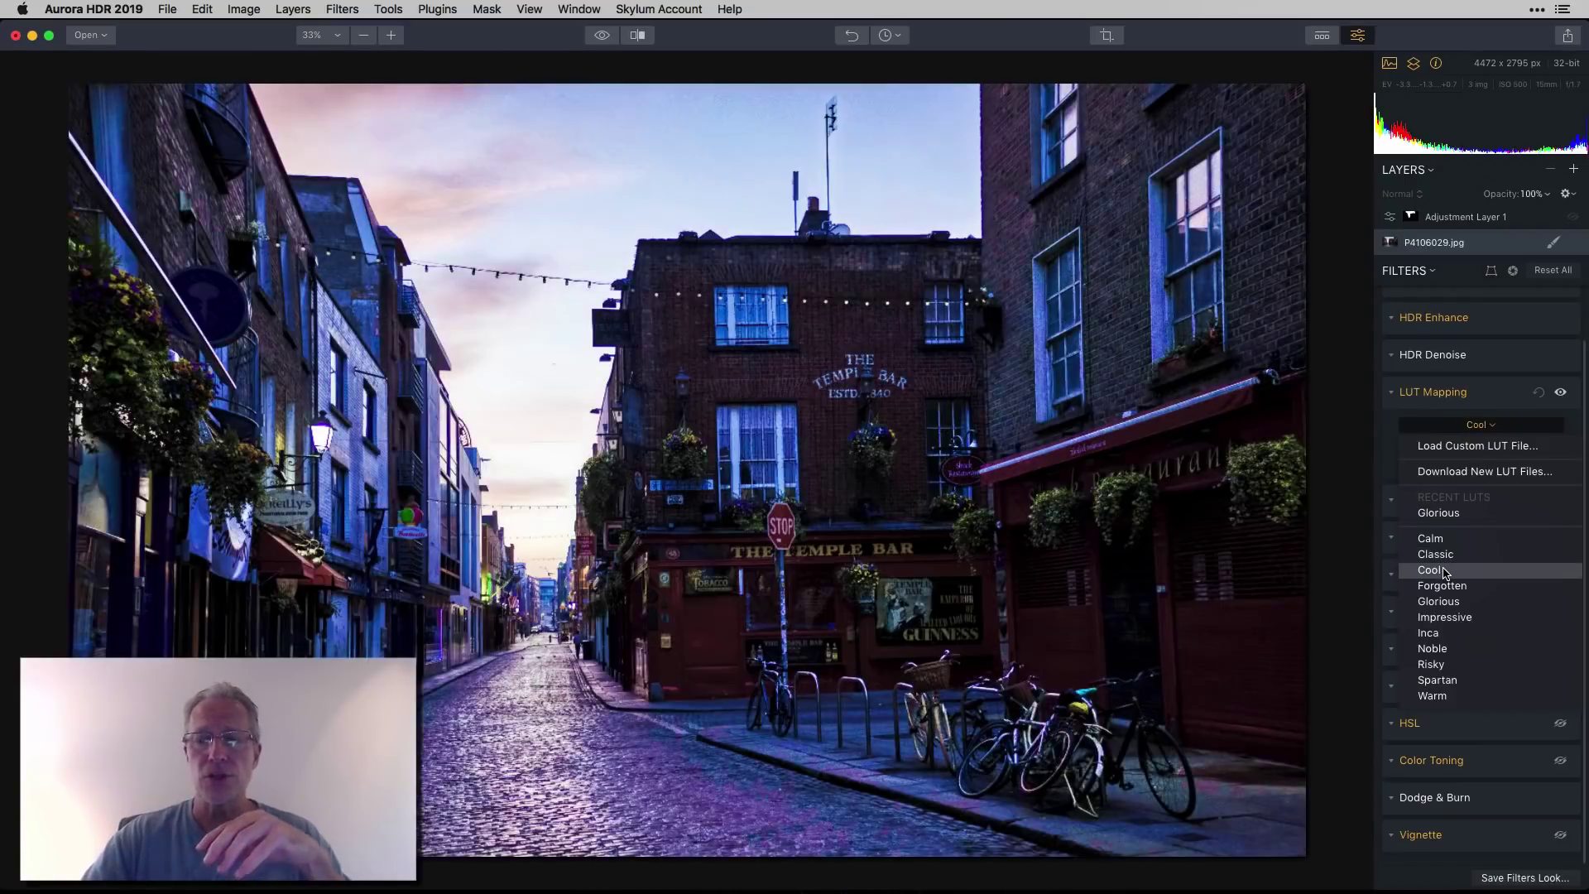
click(1443, 586)
click(1444, 602)
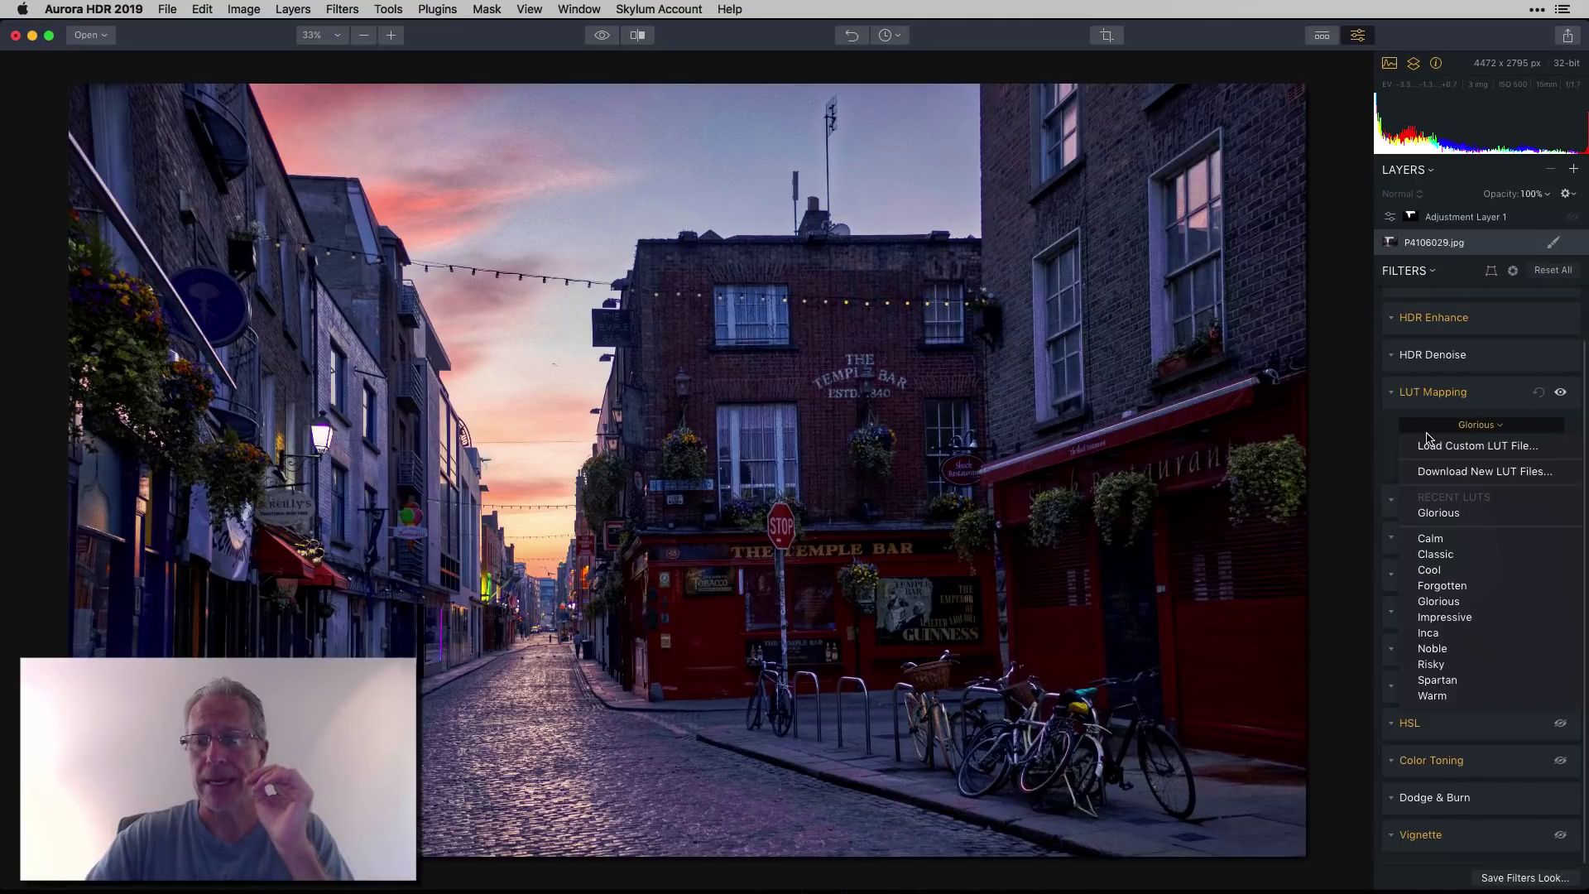
click(1392, 428)
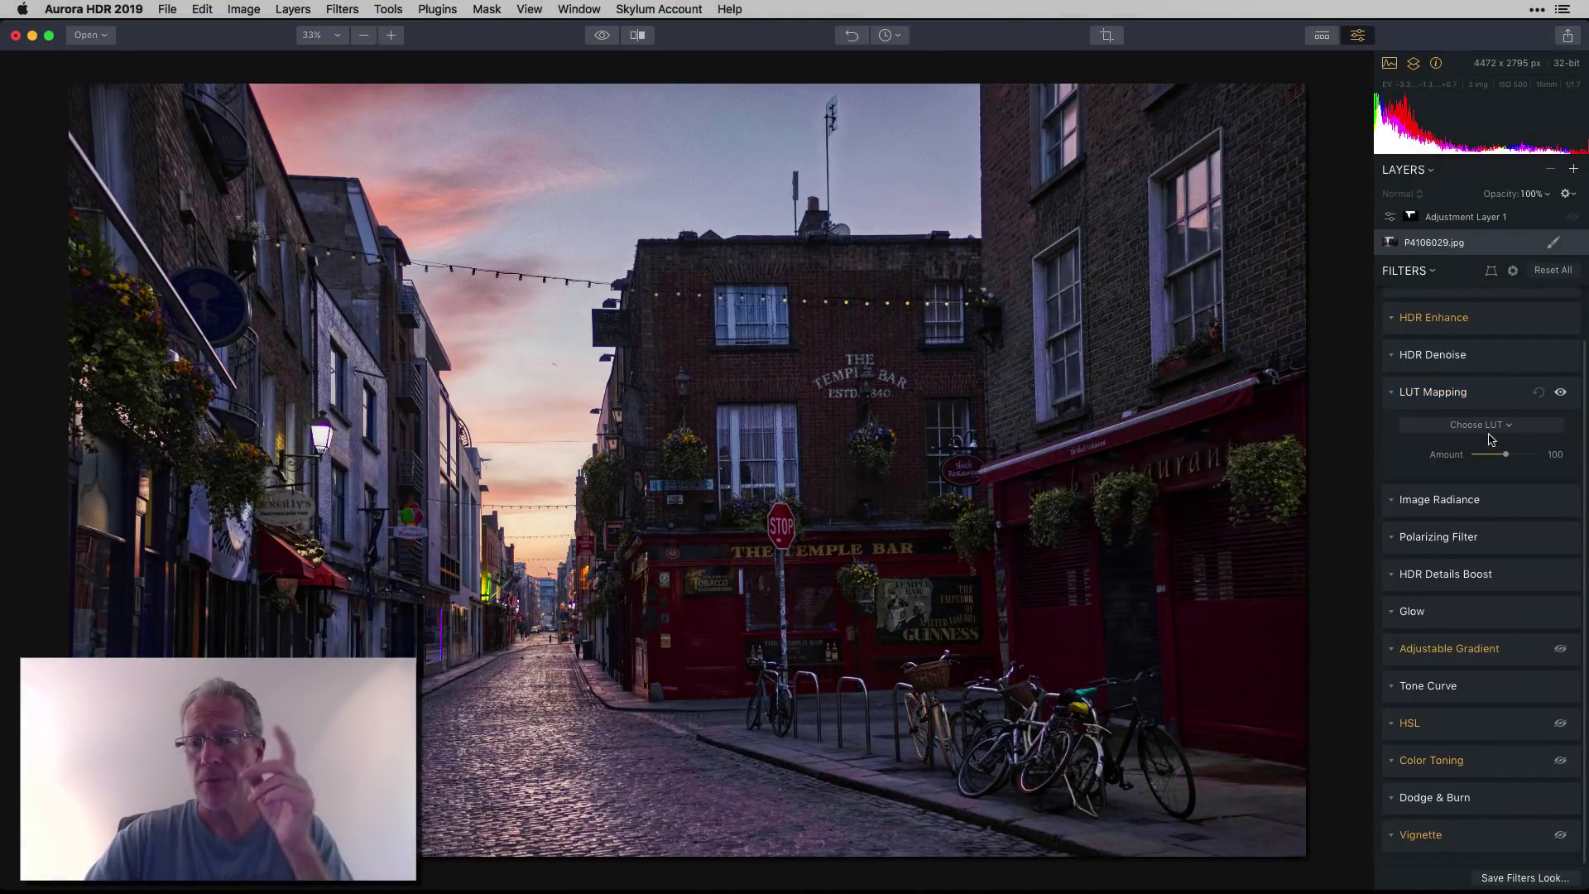
click(1391, 394)
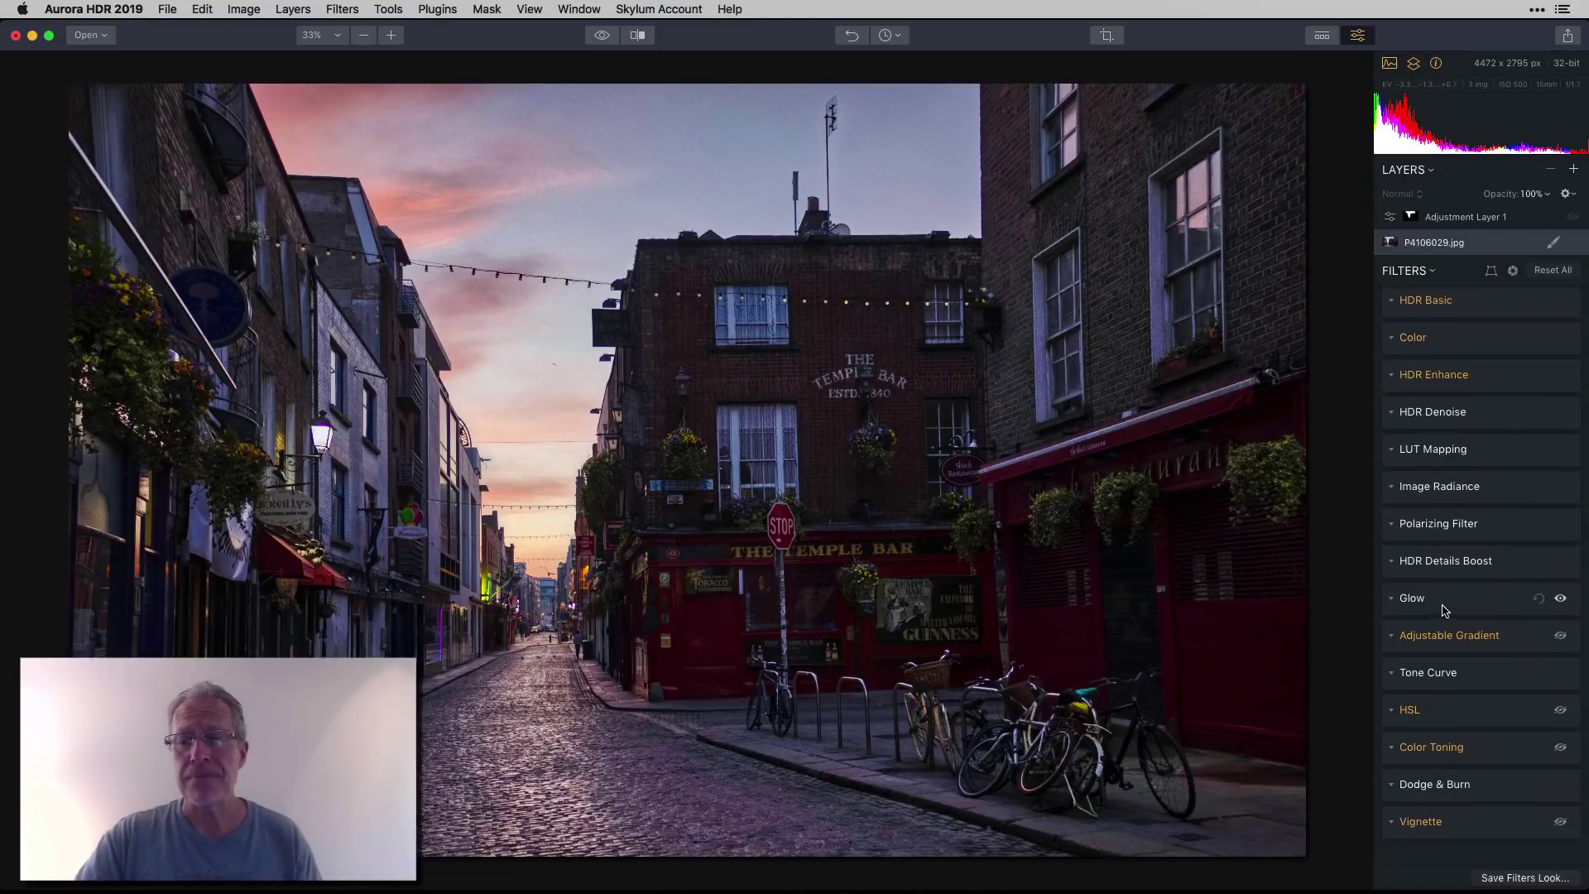
click(1395, 638)
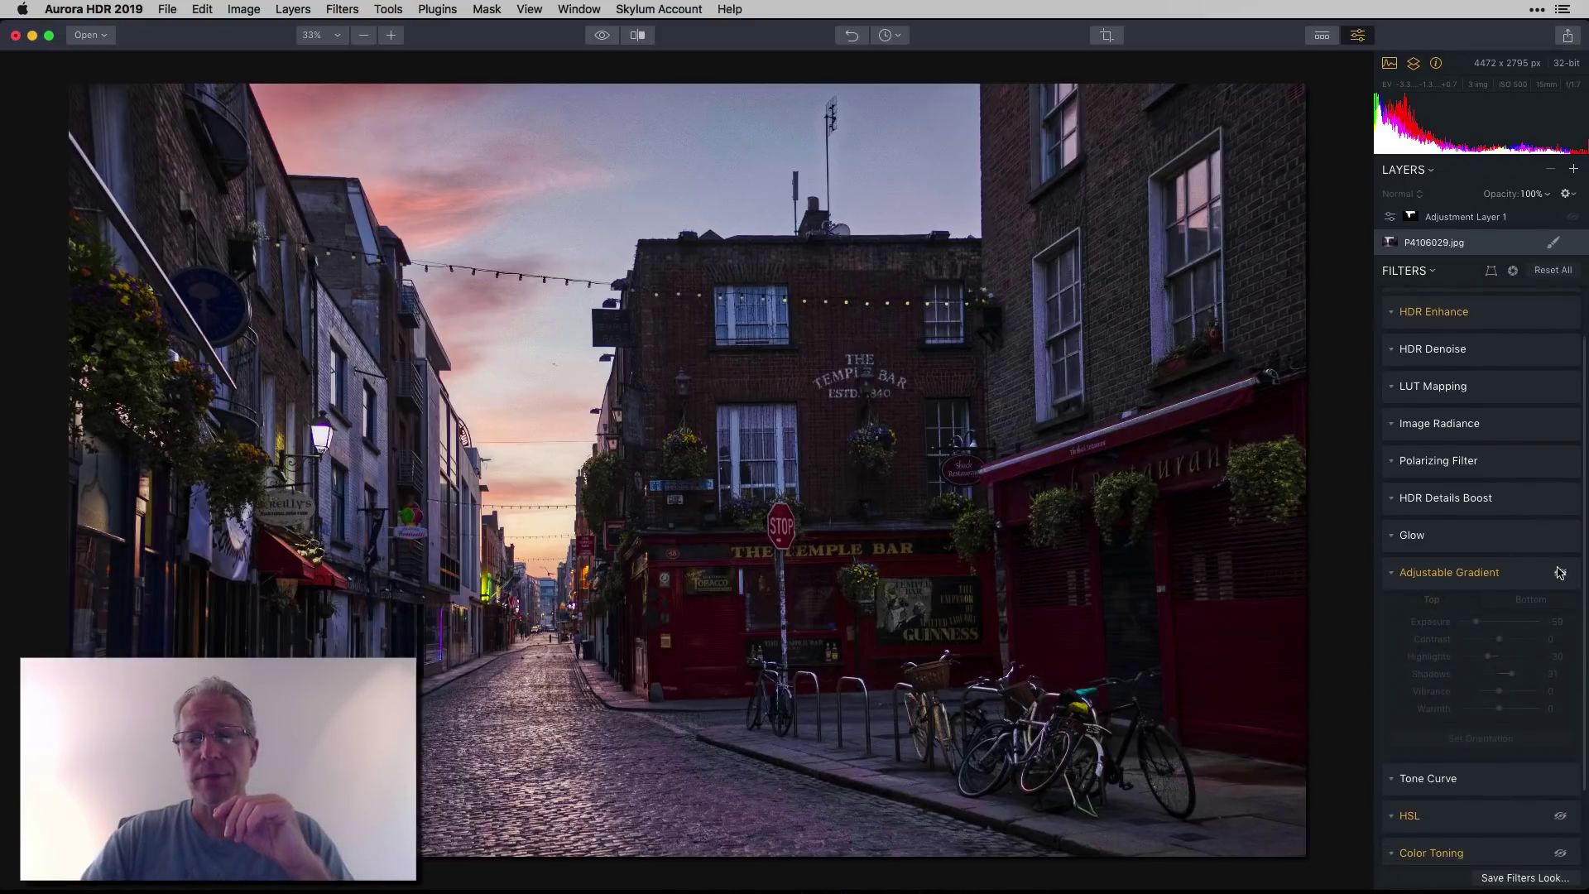
click(1559, 575)
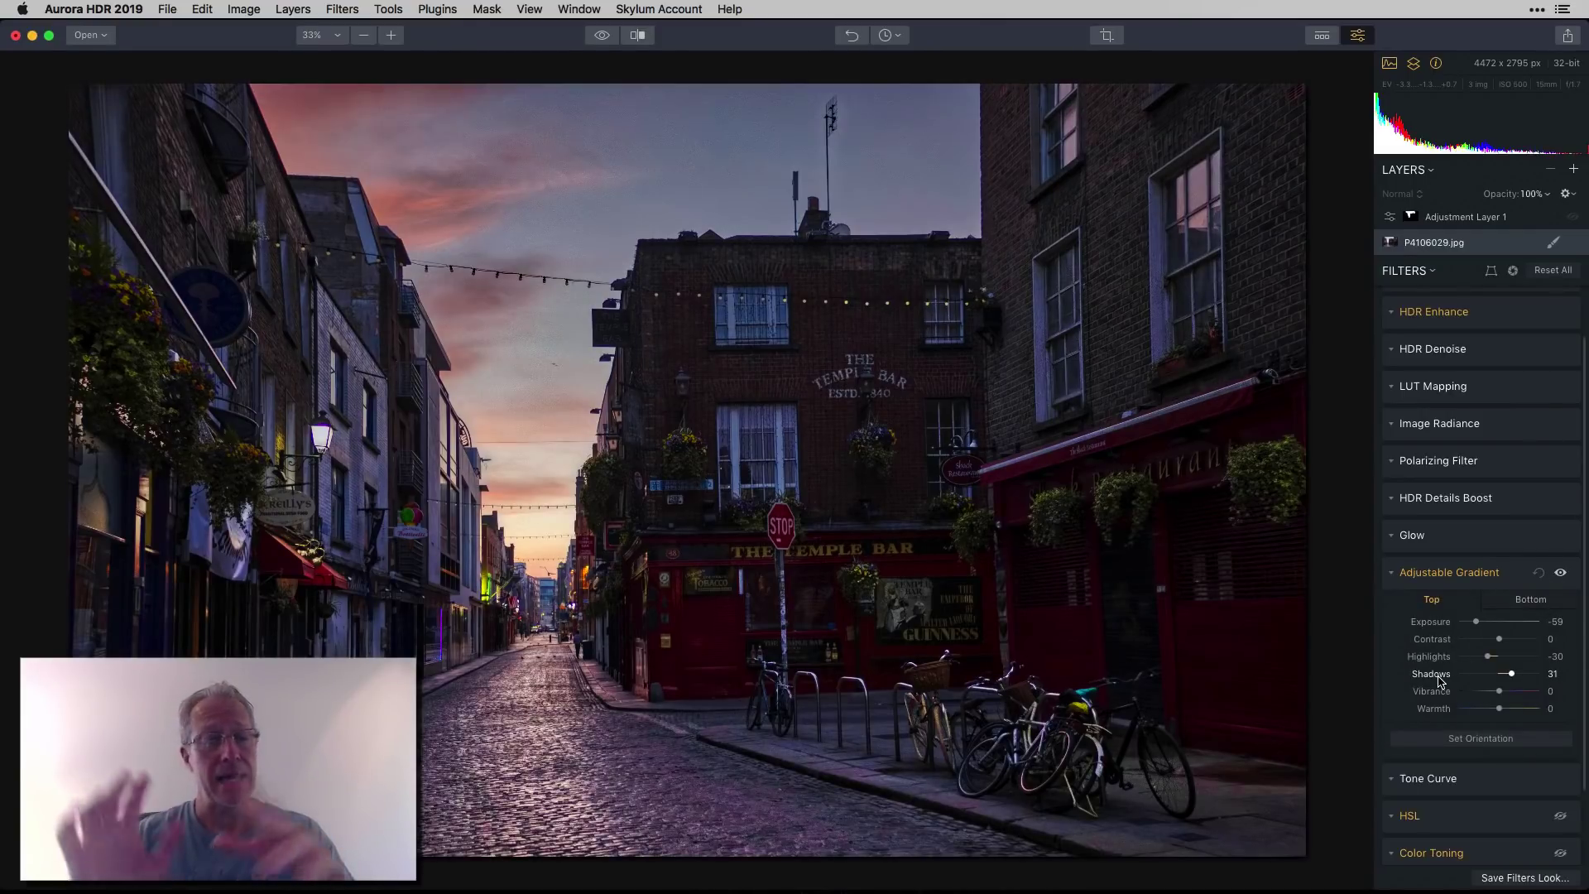
click(1560, 573)
click(1559, 574)
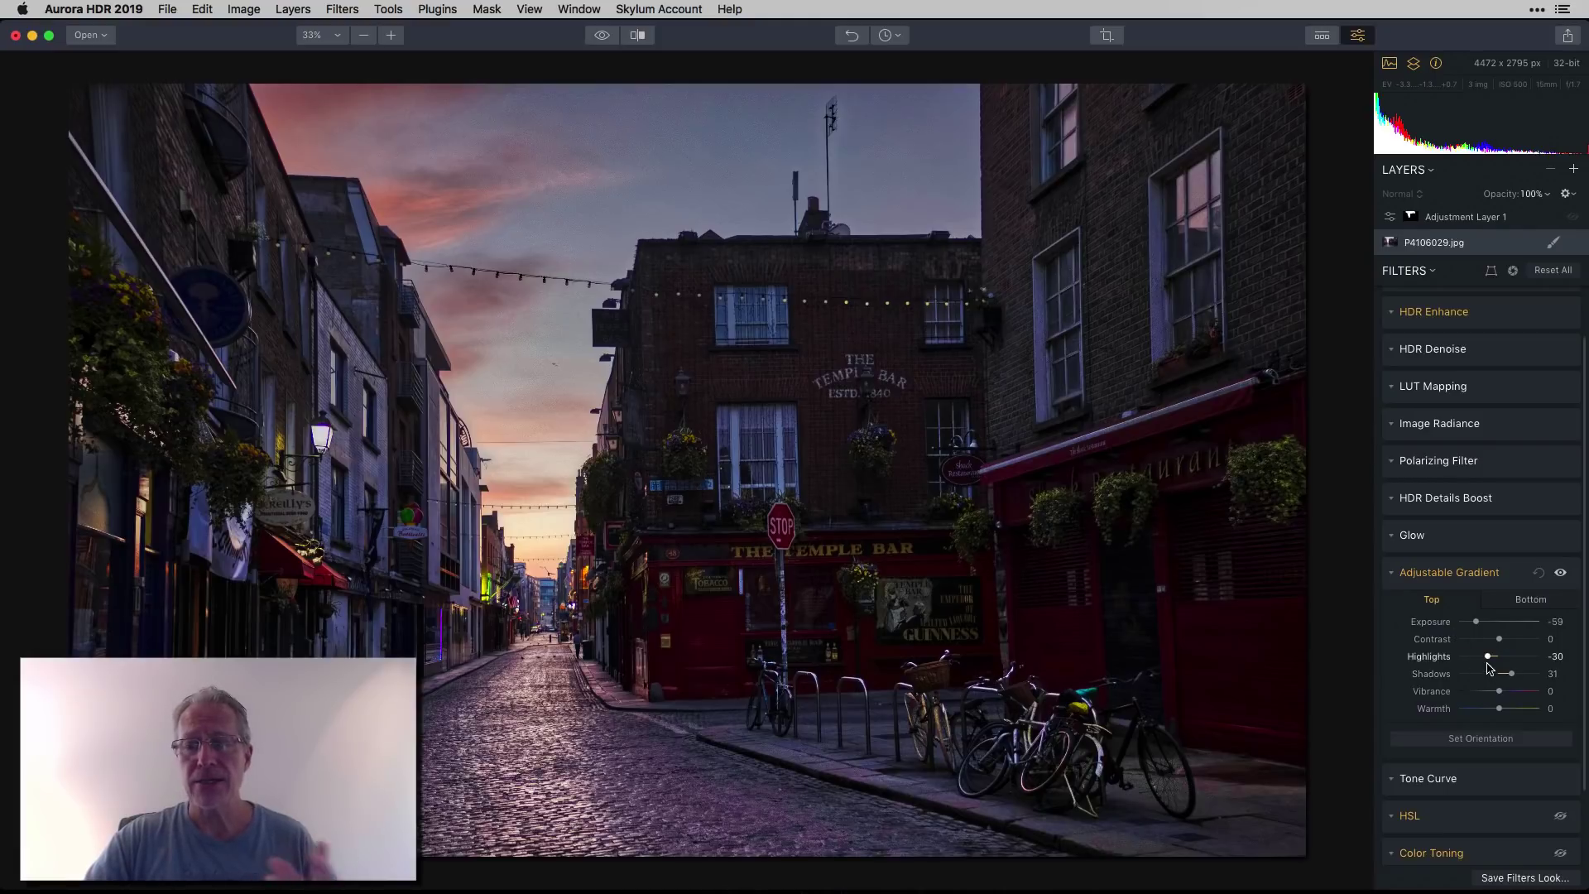
click(1530, 599)
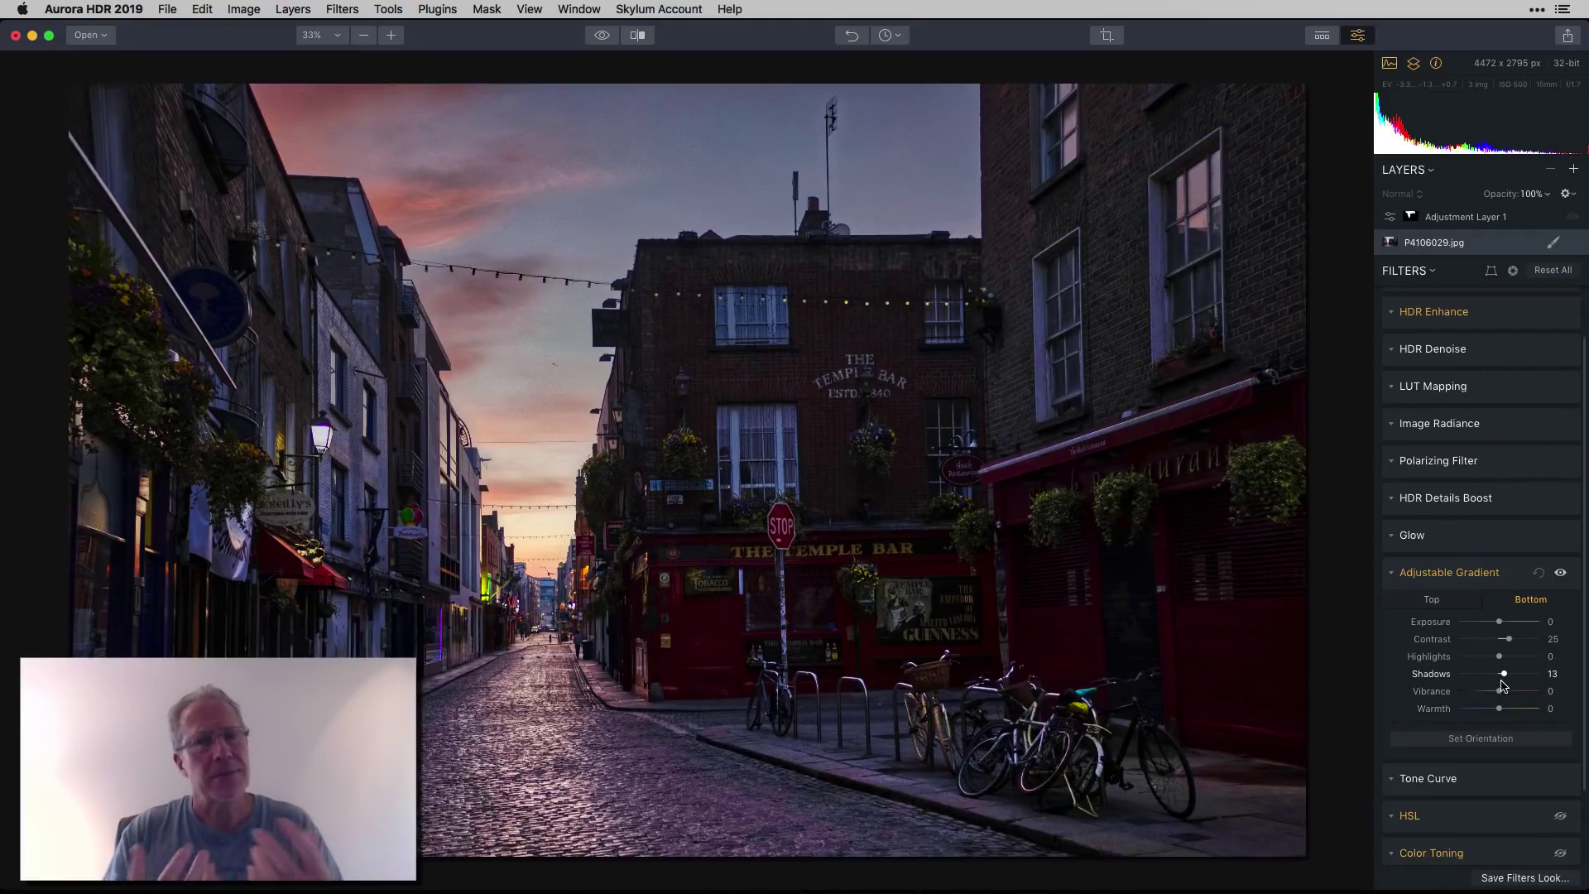
click(1560, 573)
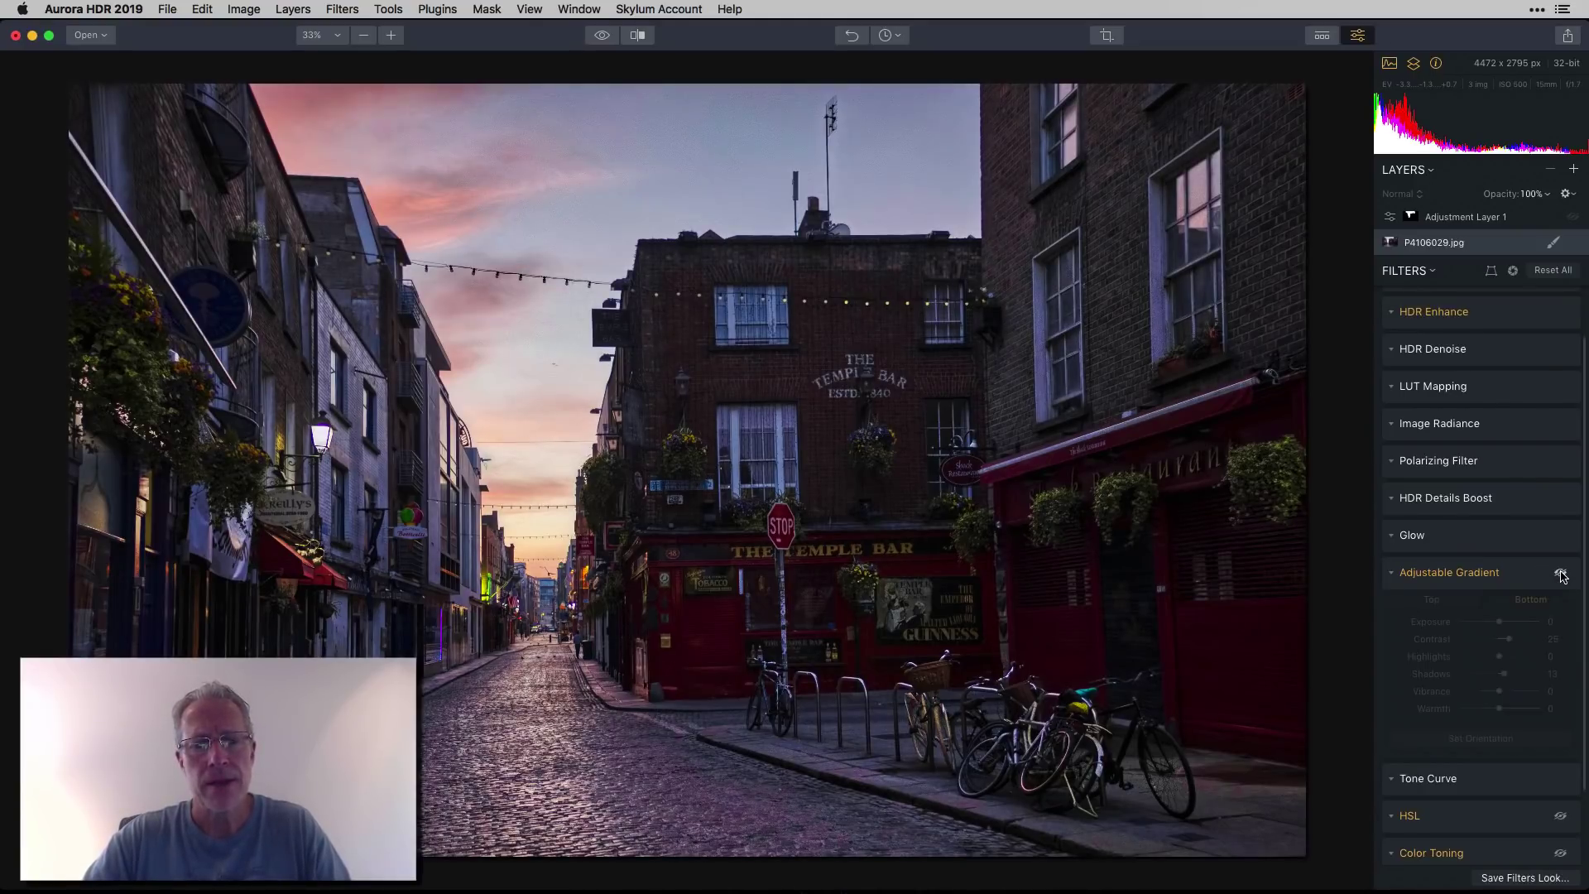
click(1560, 574)
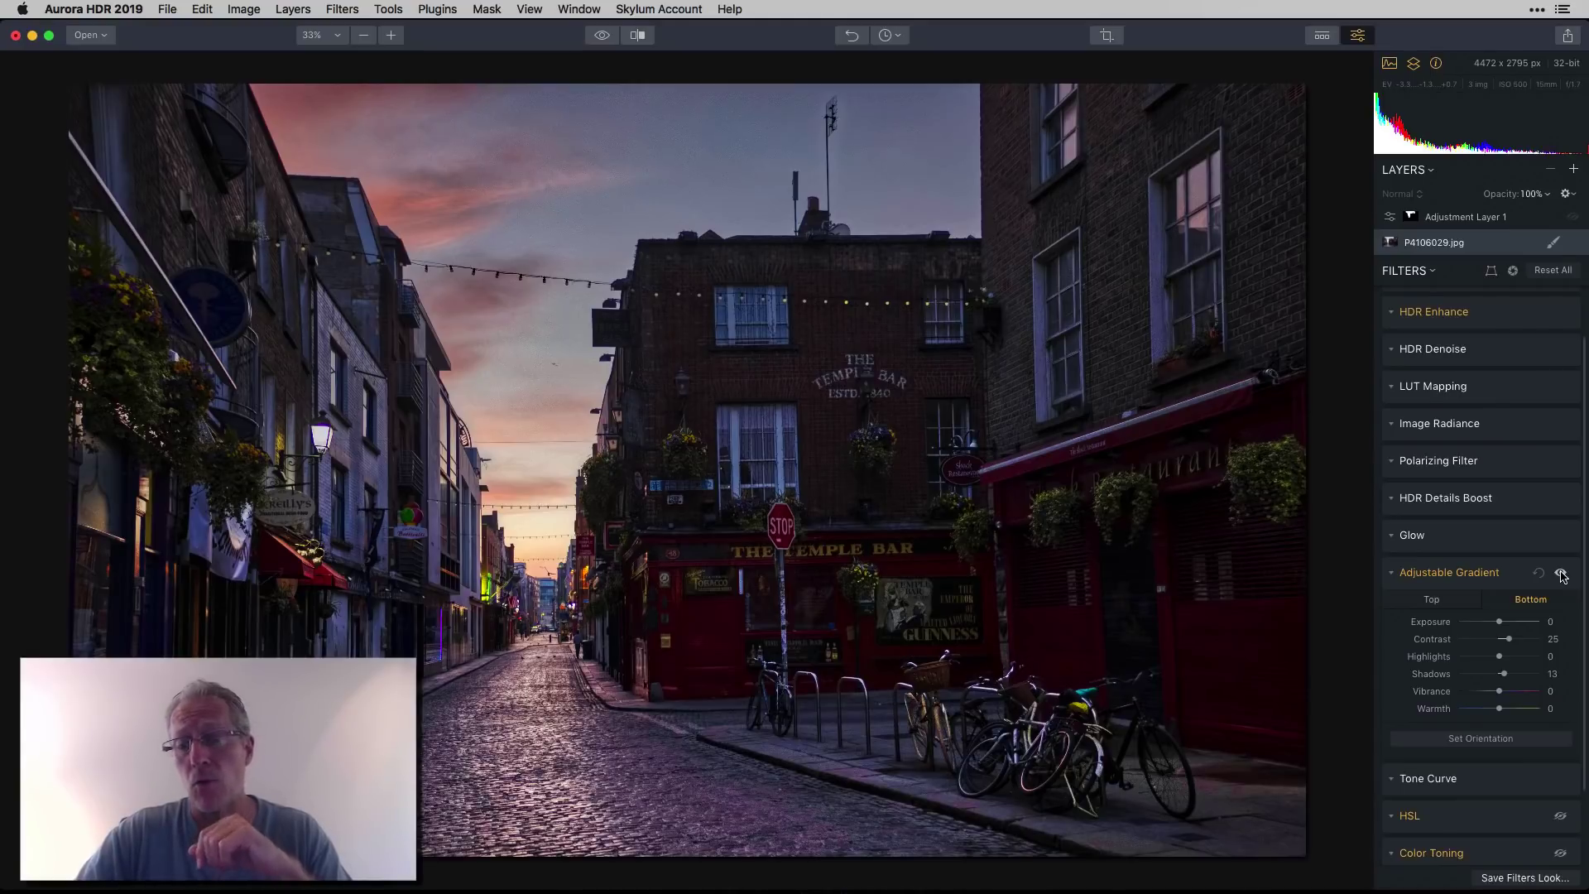
click(1399, 577)
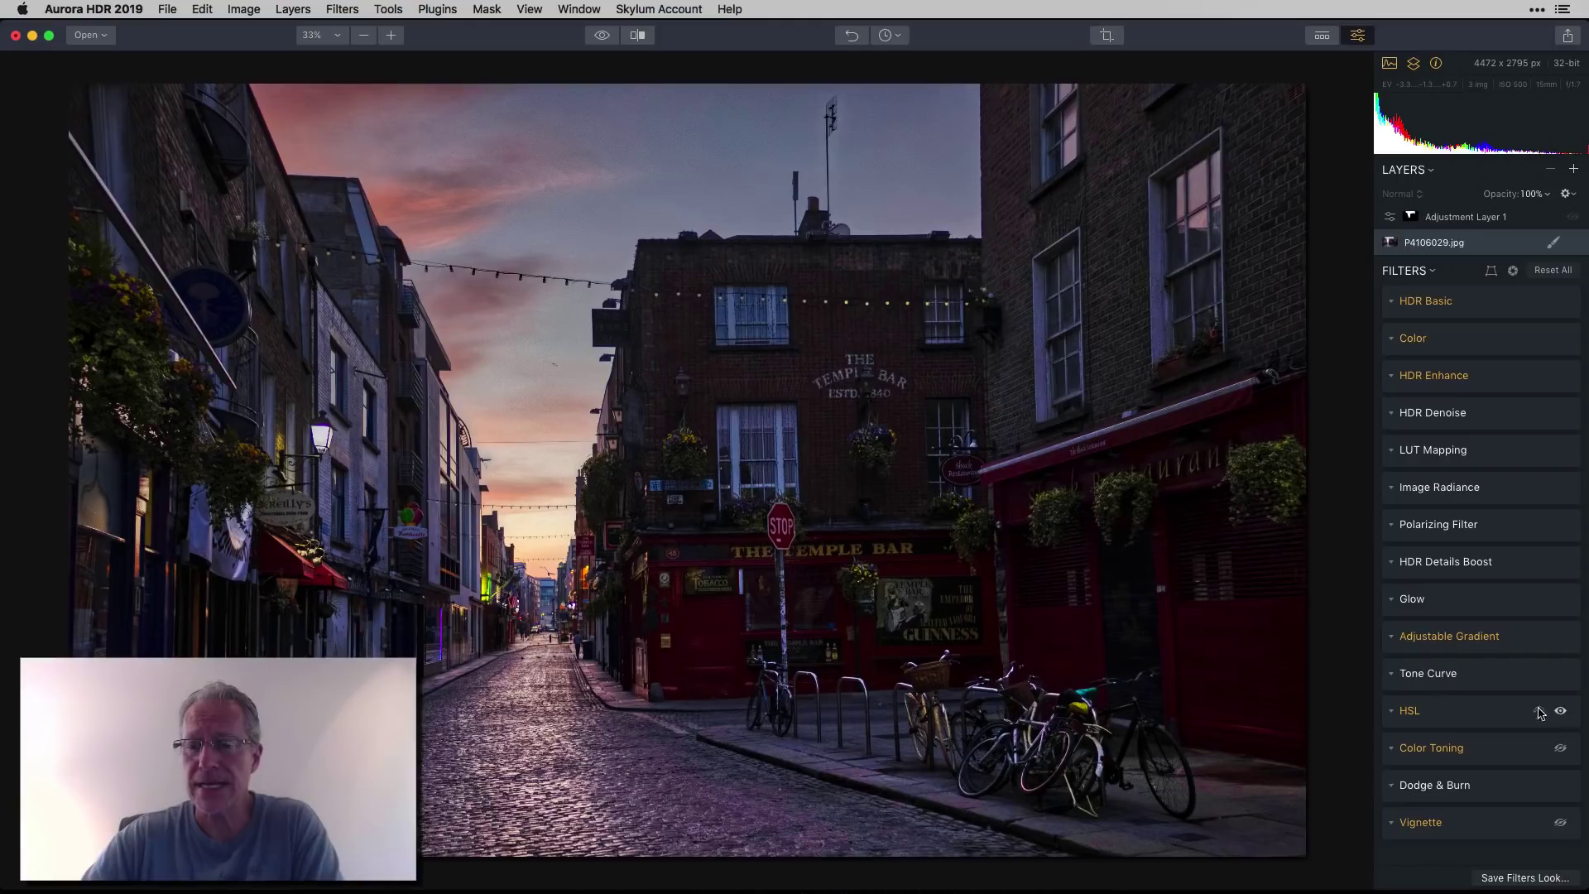
click(1397, 711)
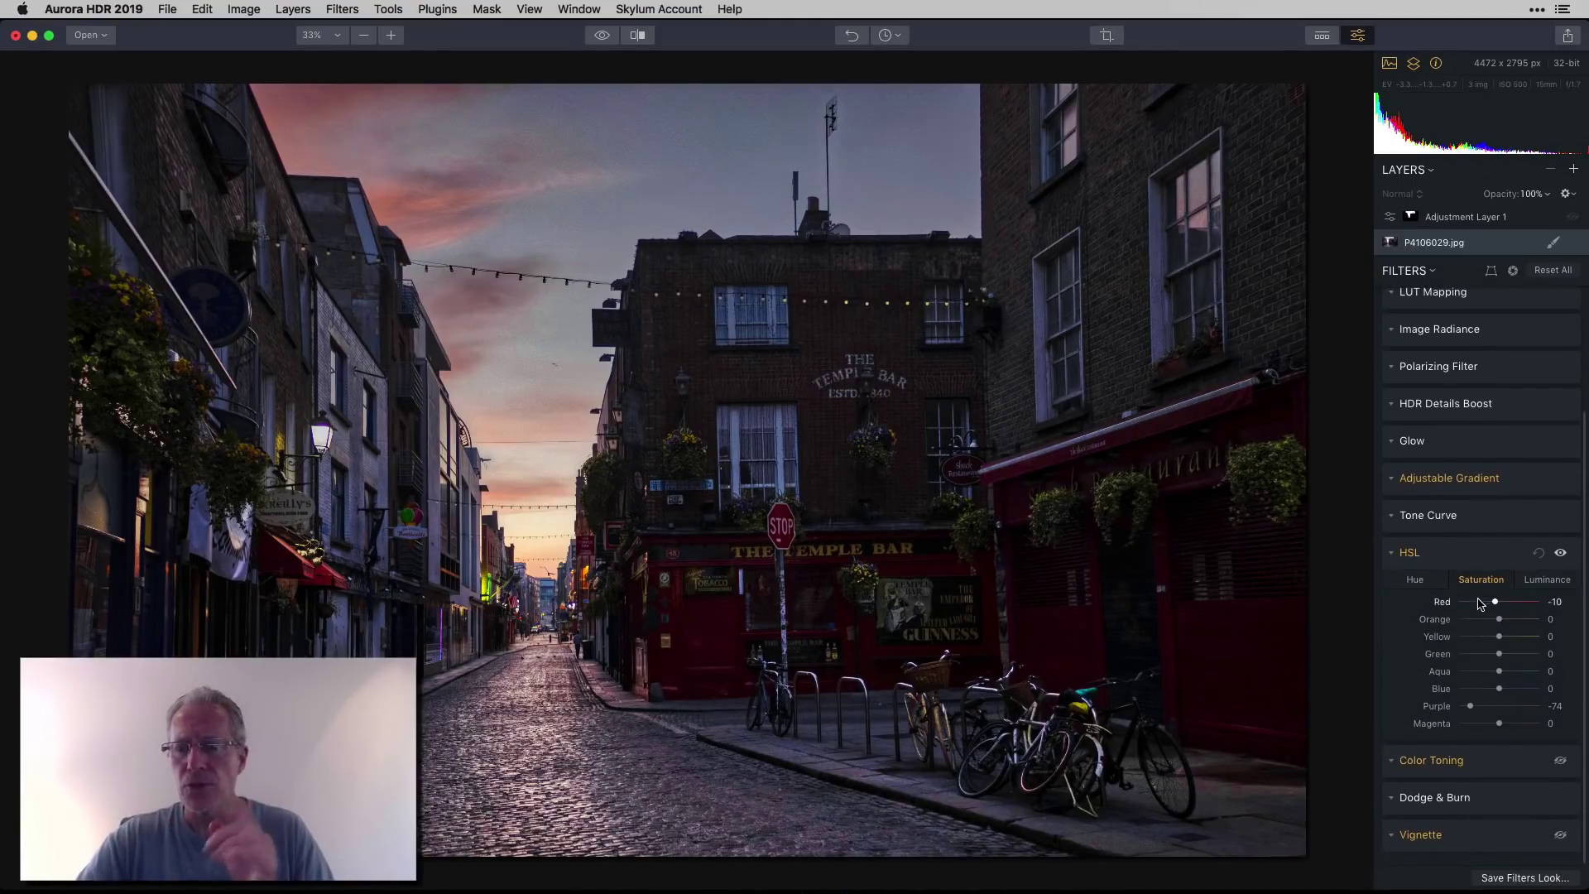
click(1561, 553)
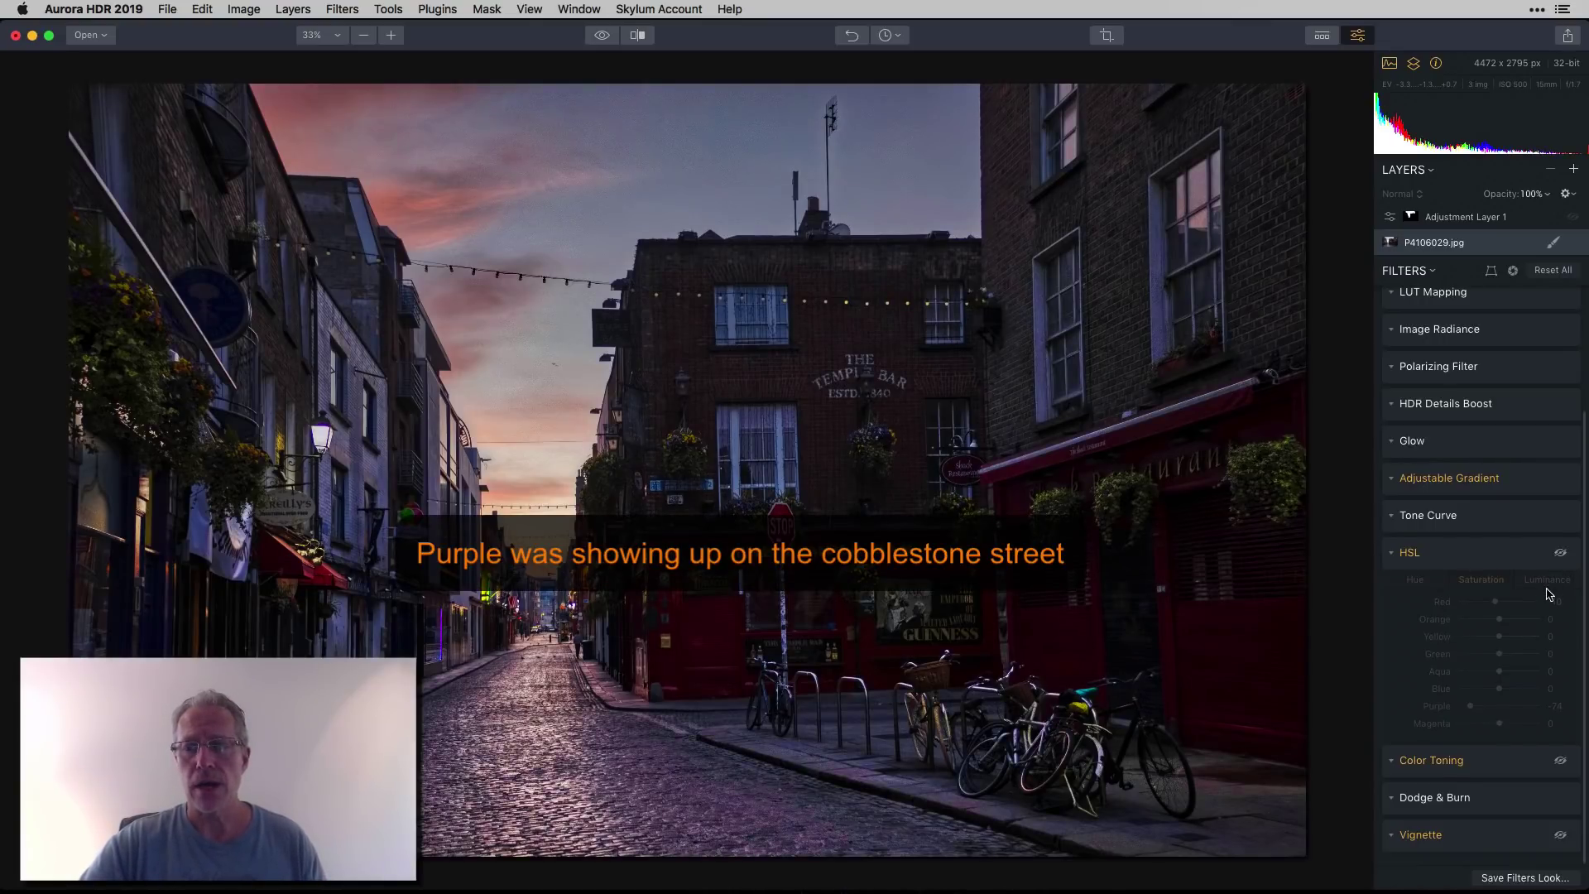
click(1562, 553)
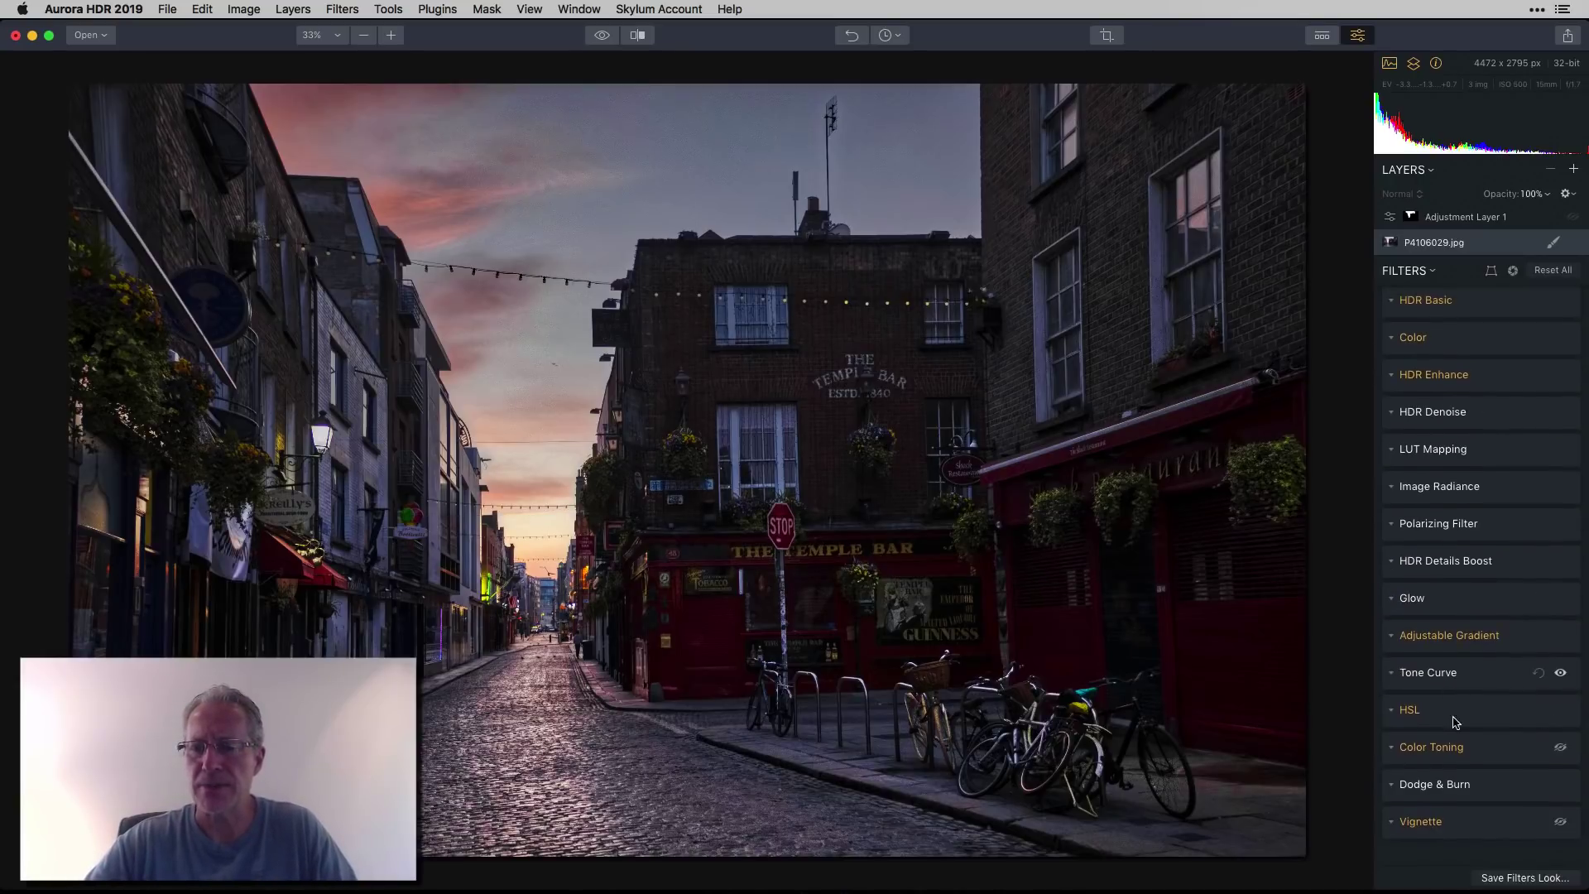
- Expand Color Toning (Highlights Saturation 37, Shadows Hue 194, Saturation 15) and toggle it to compare
click(1561, 749)
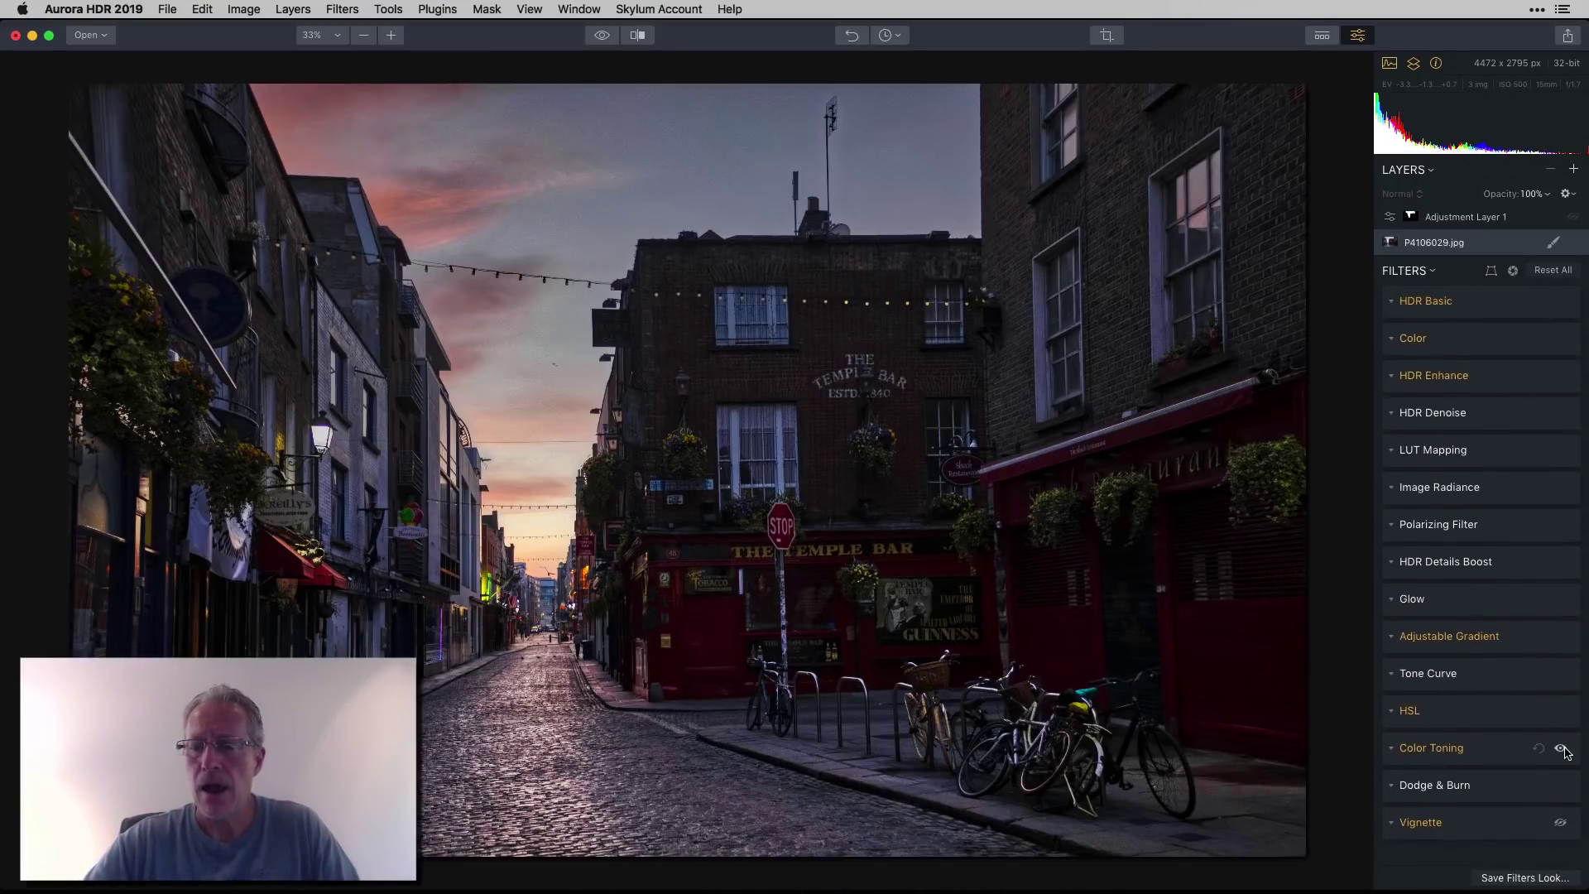
click(1395, 750)
scroll(1427, 738, down, 3)
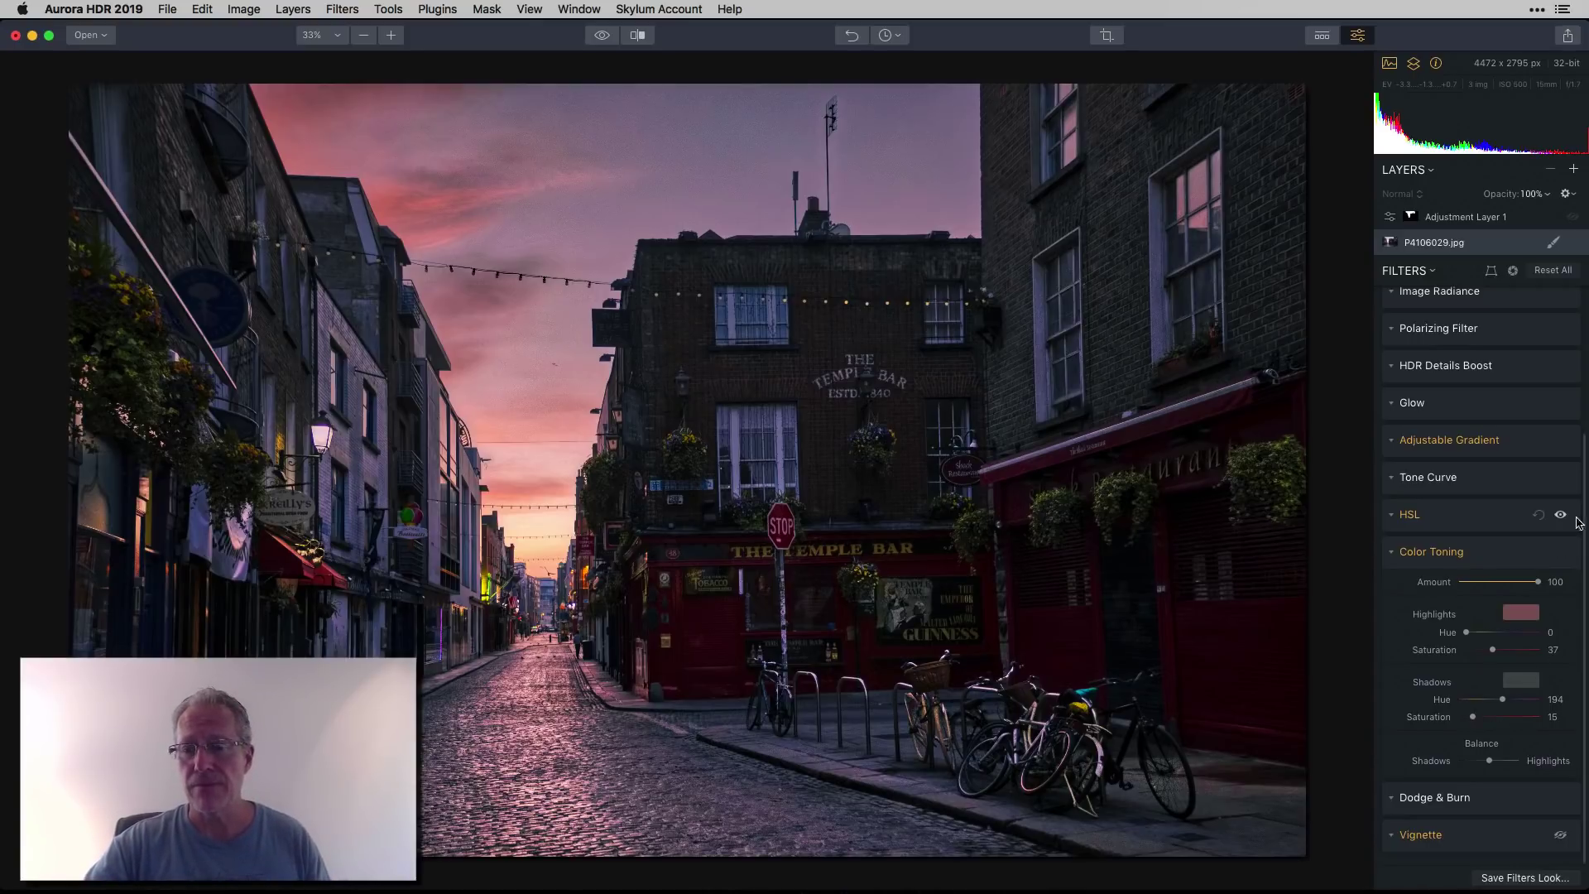
click(1561, 553)
click(1560, 553)
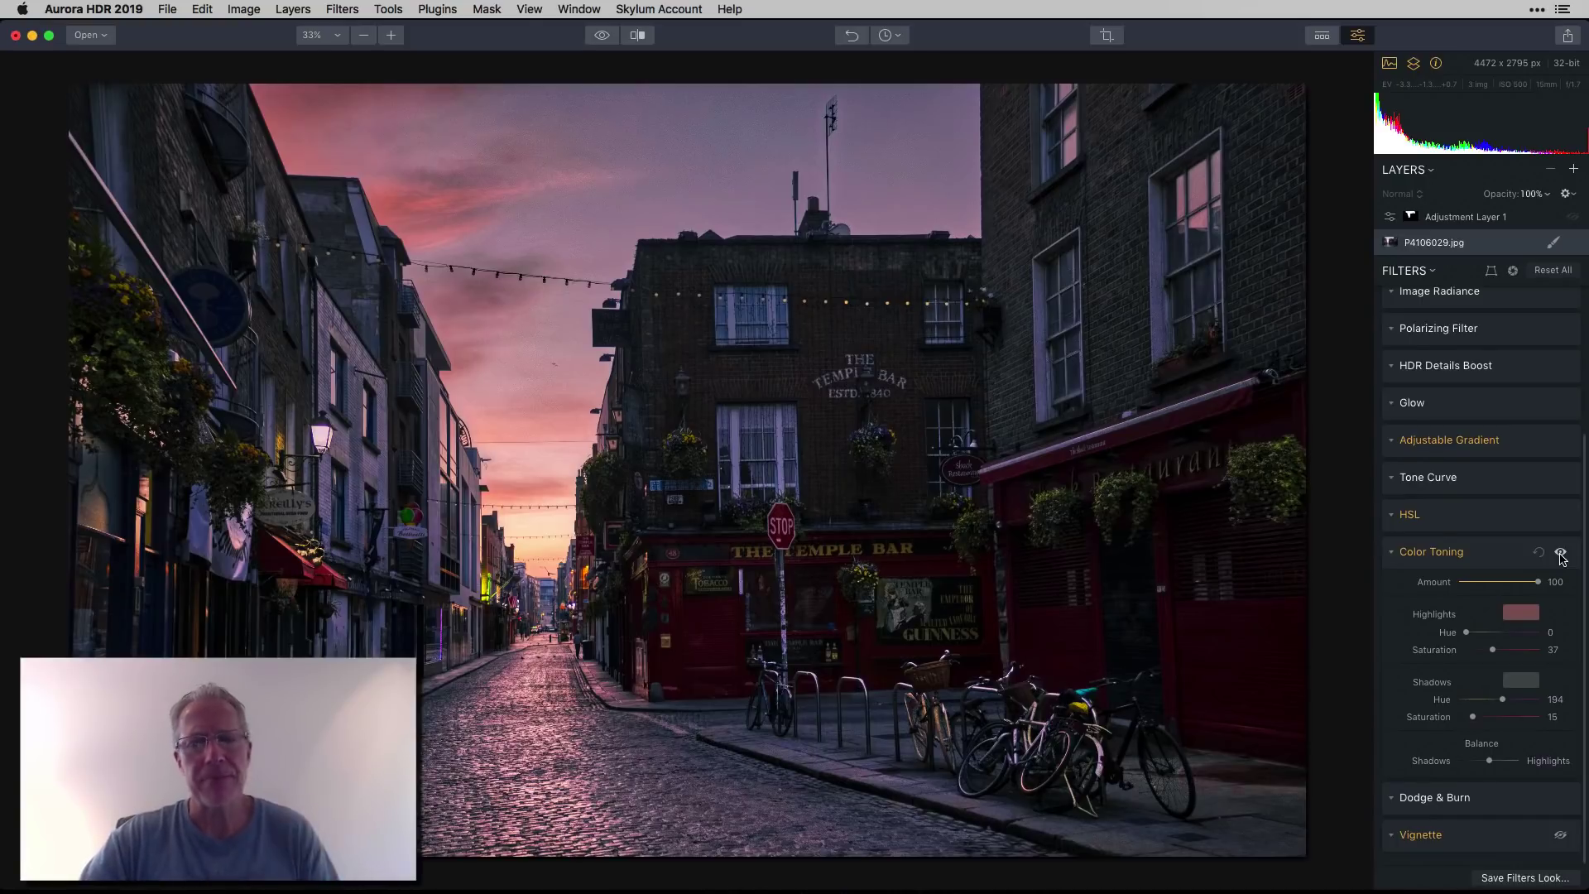
- Re-enable the edge vignette, collapse Color Toning and select Adjustment Layer 1
click(1561, 836)
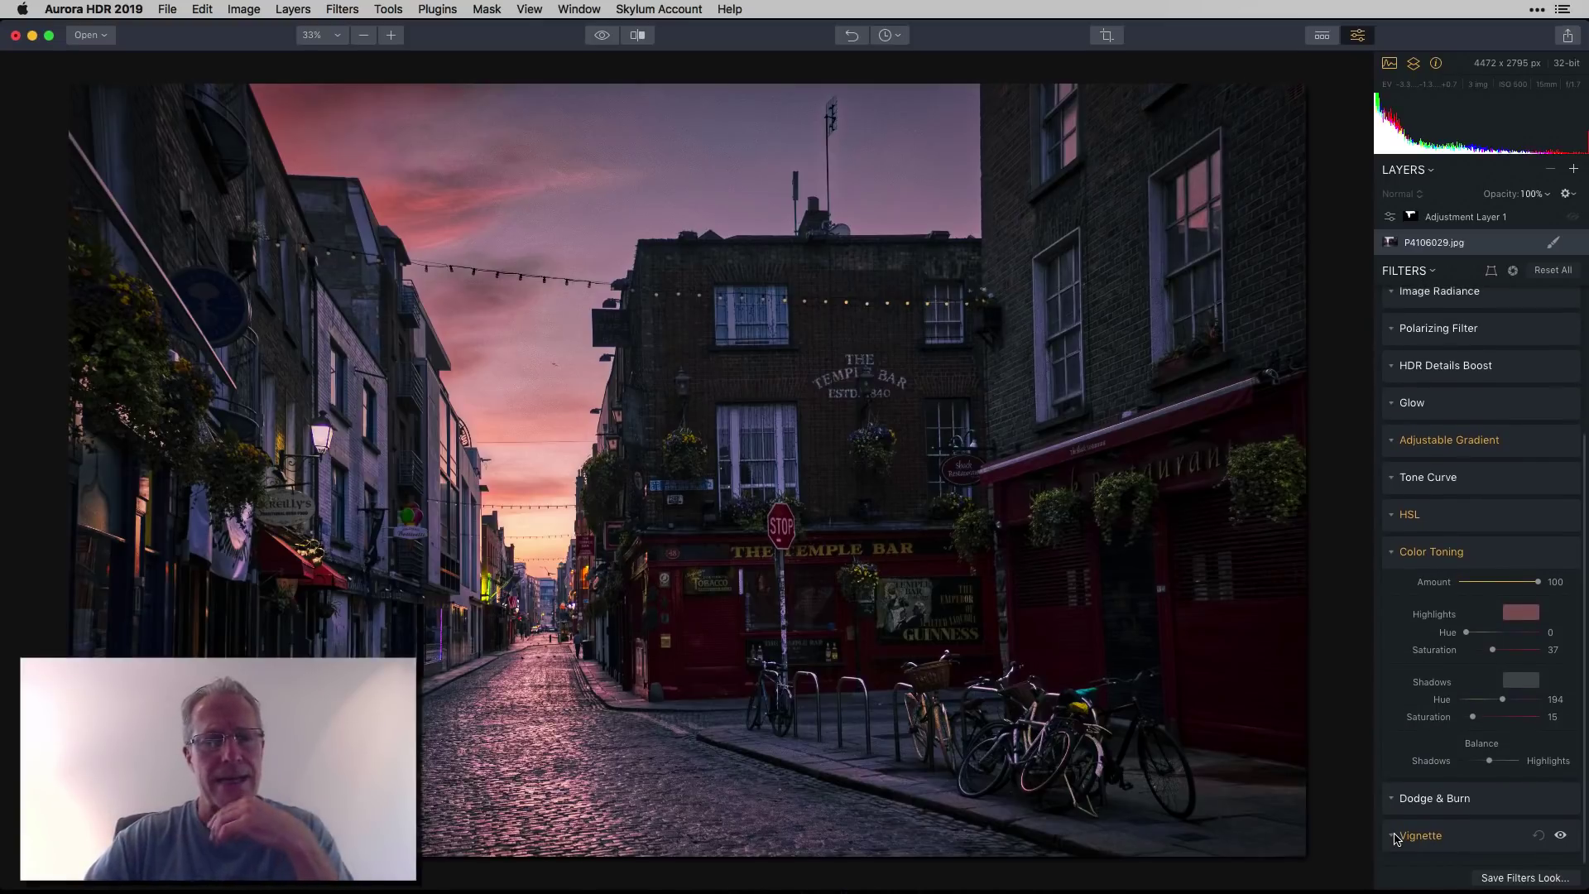
click(1393, 551)
click(1489, 220)
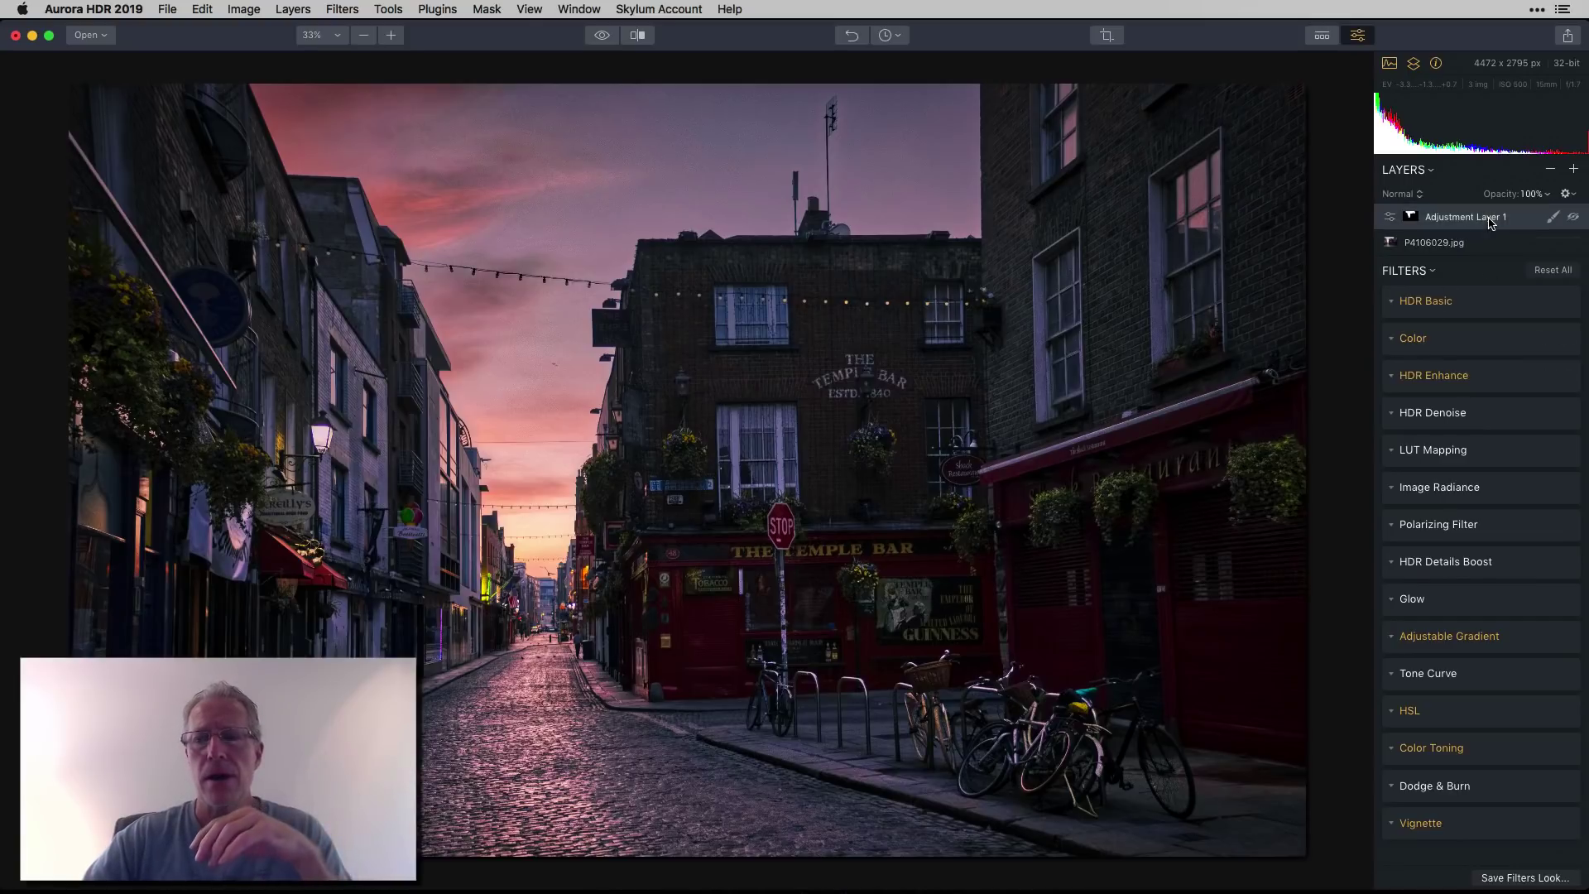
click(1394, 416)
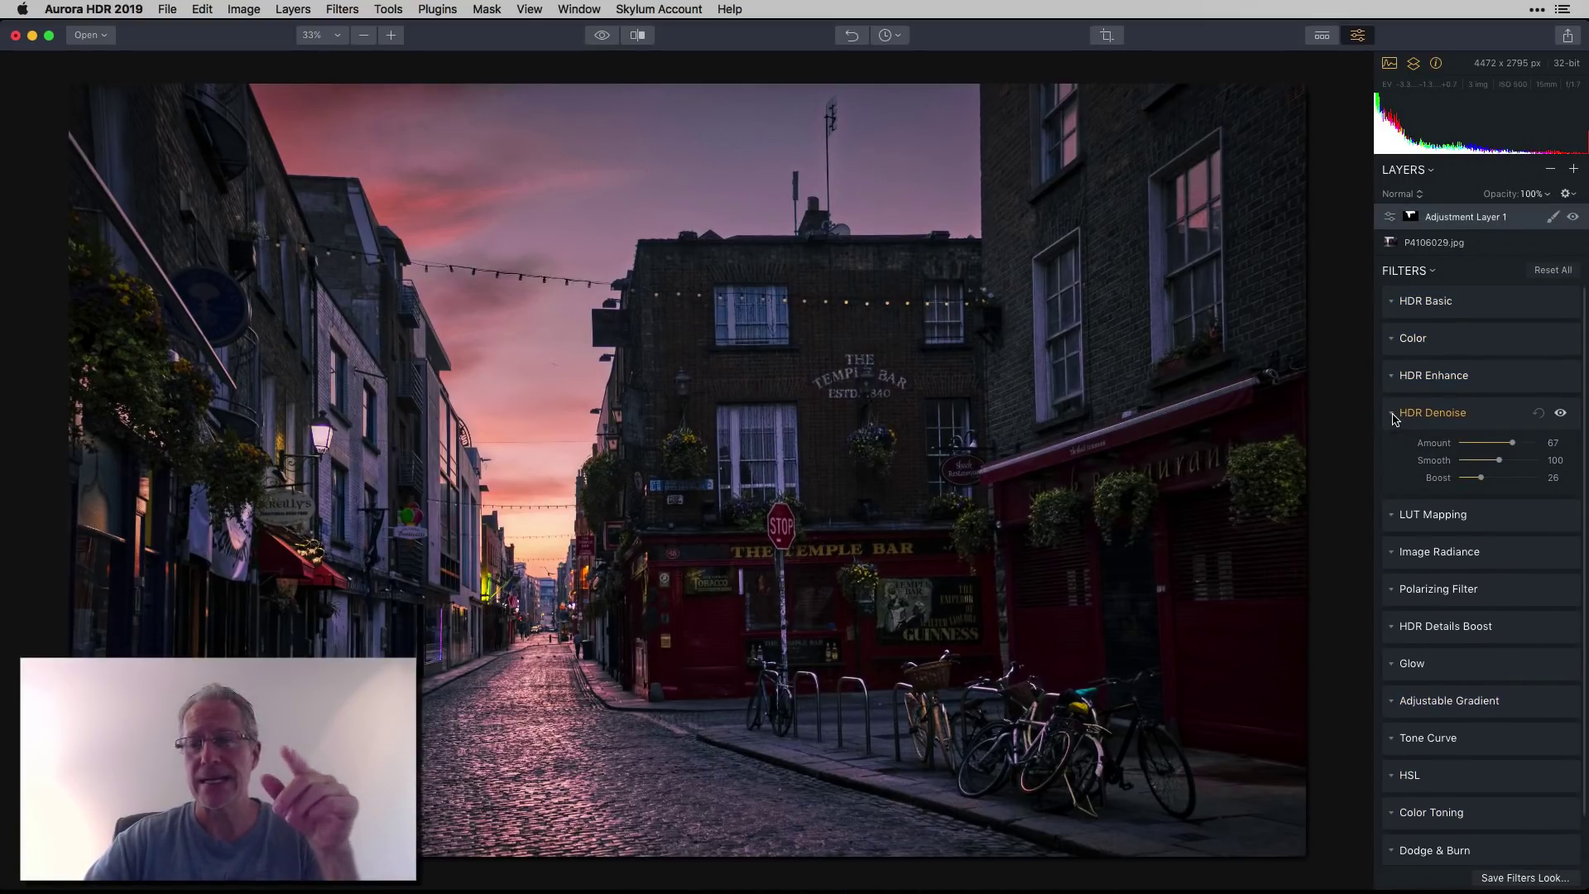
click(1394, 416)
click(1552, 217)
click(1503, 238)
click(151, 64)
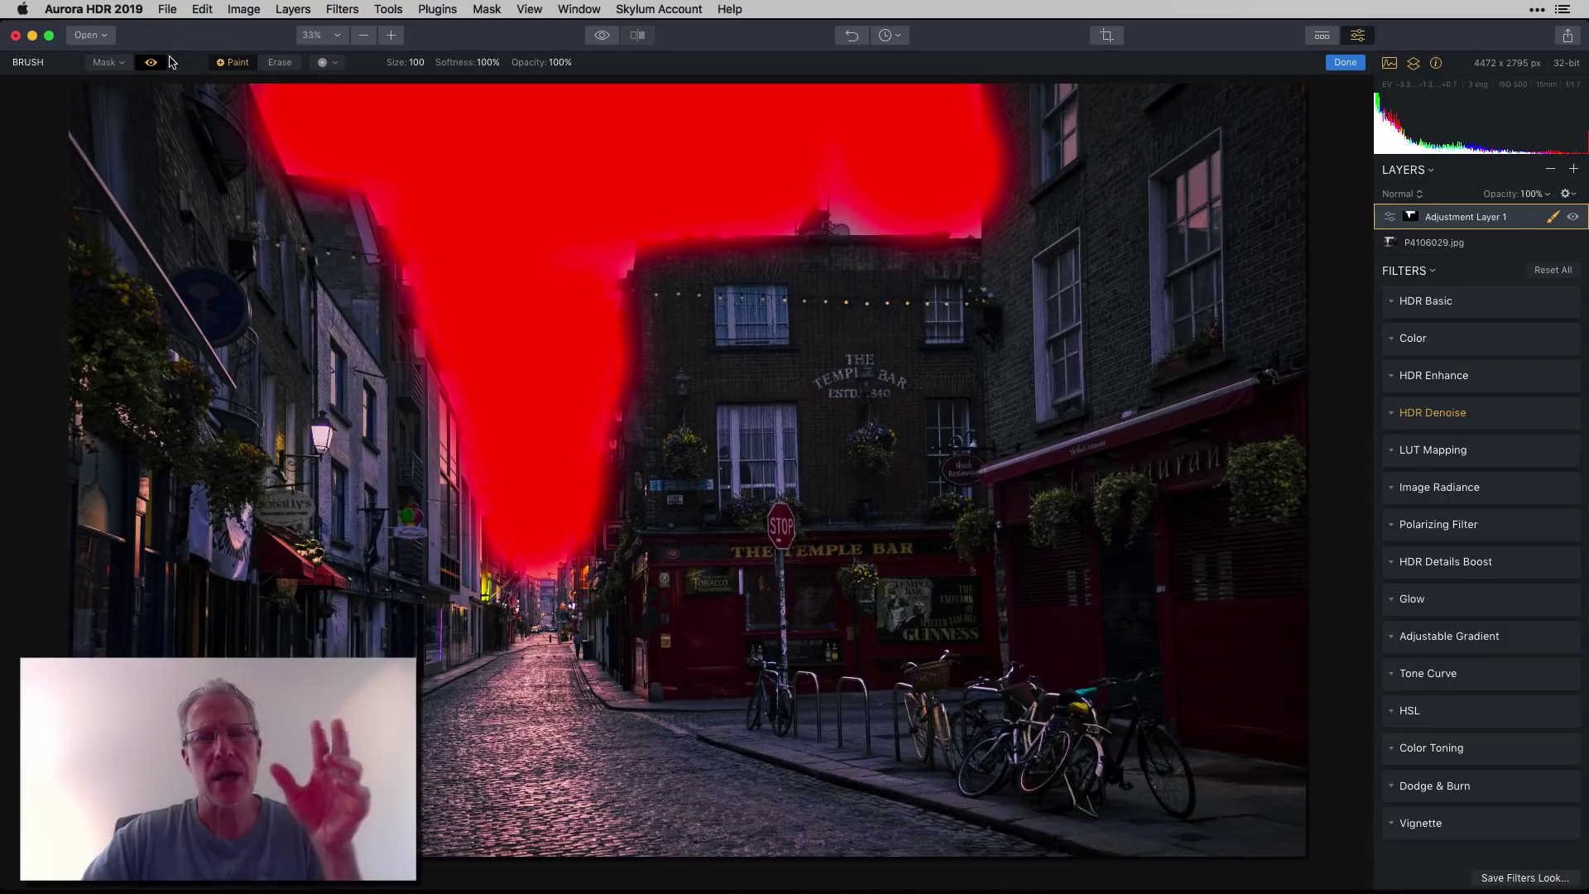
click(152, 64)
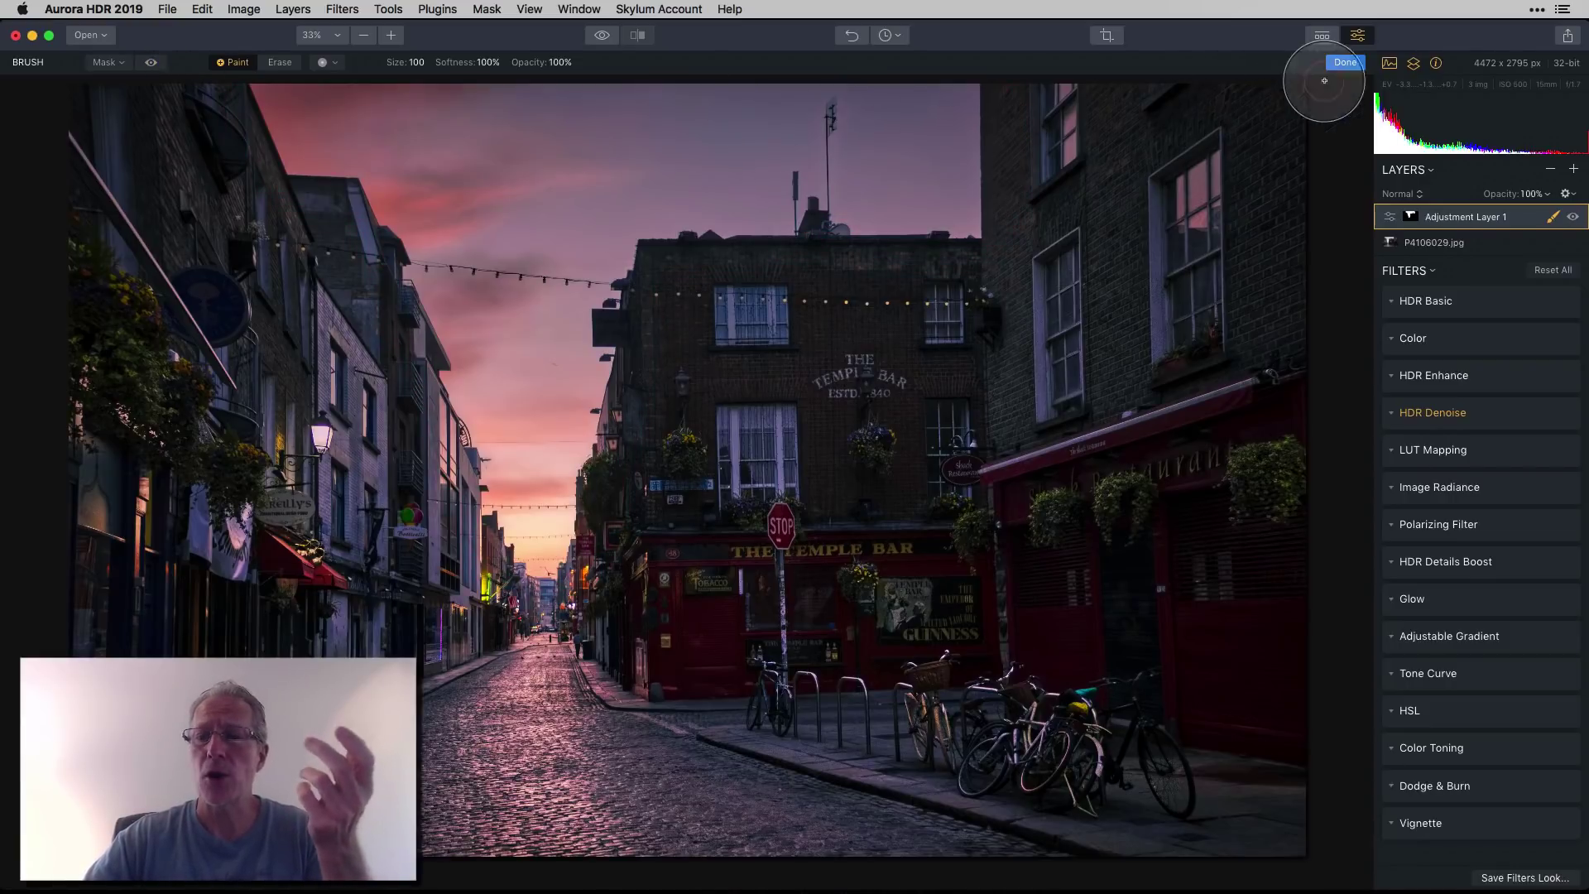
click(1345, 62)
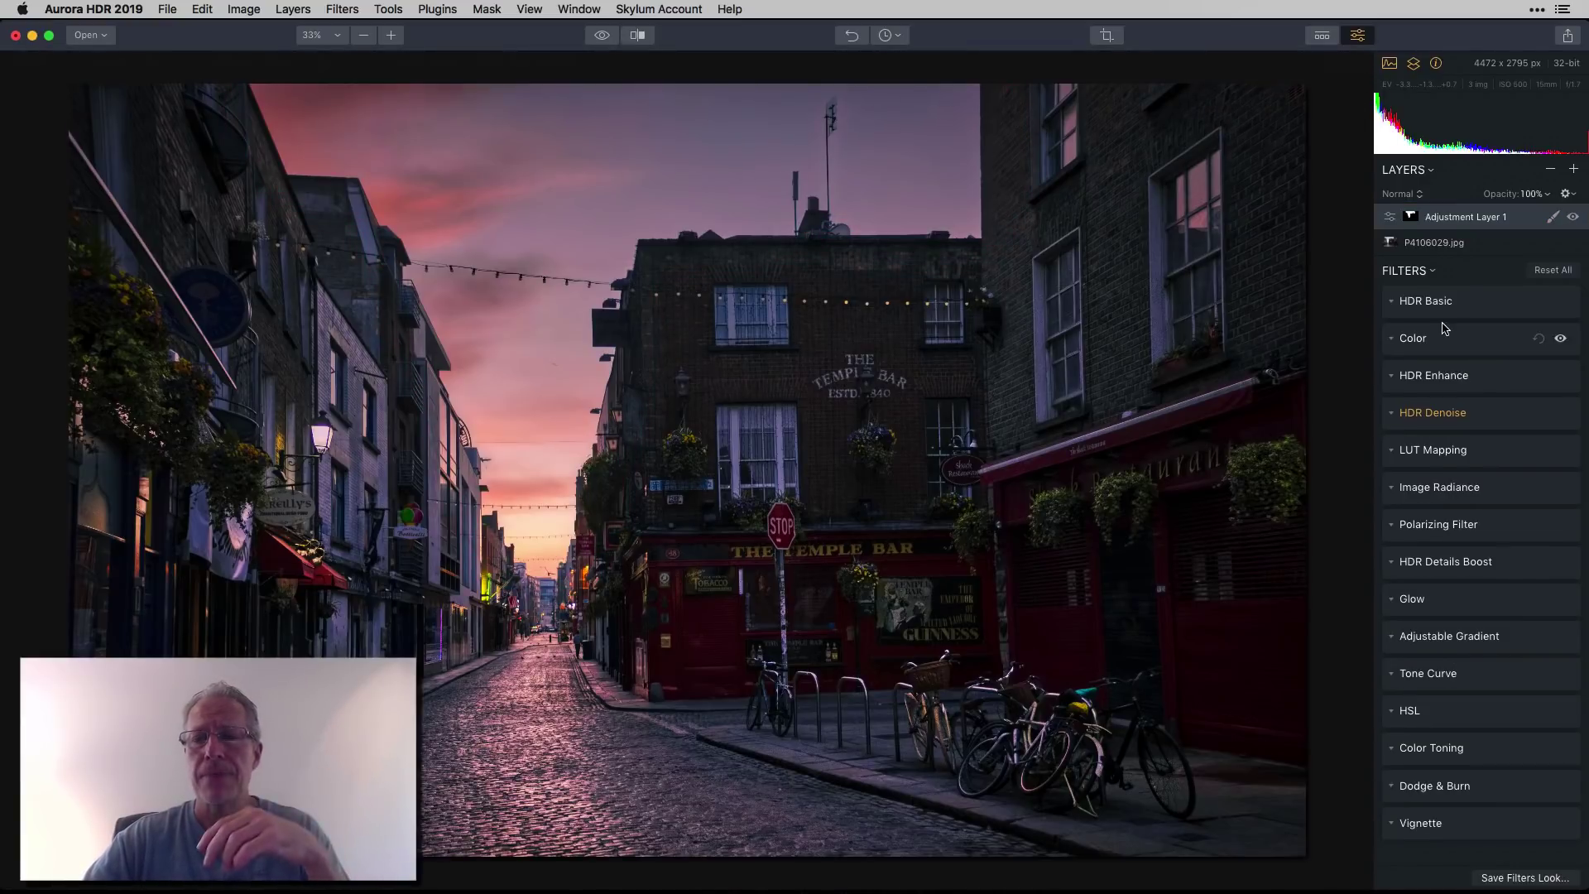
- Send the image to Silver Efex Pro 2 via Plugins > Other
click(449, 10)
mouse_move(455, 104)
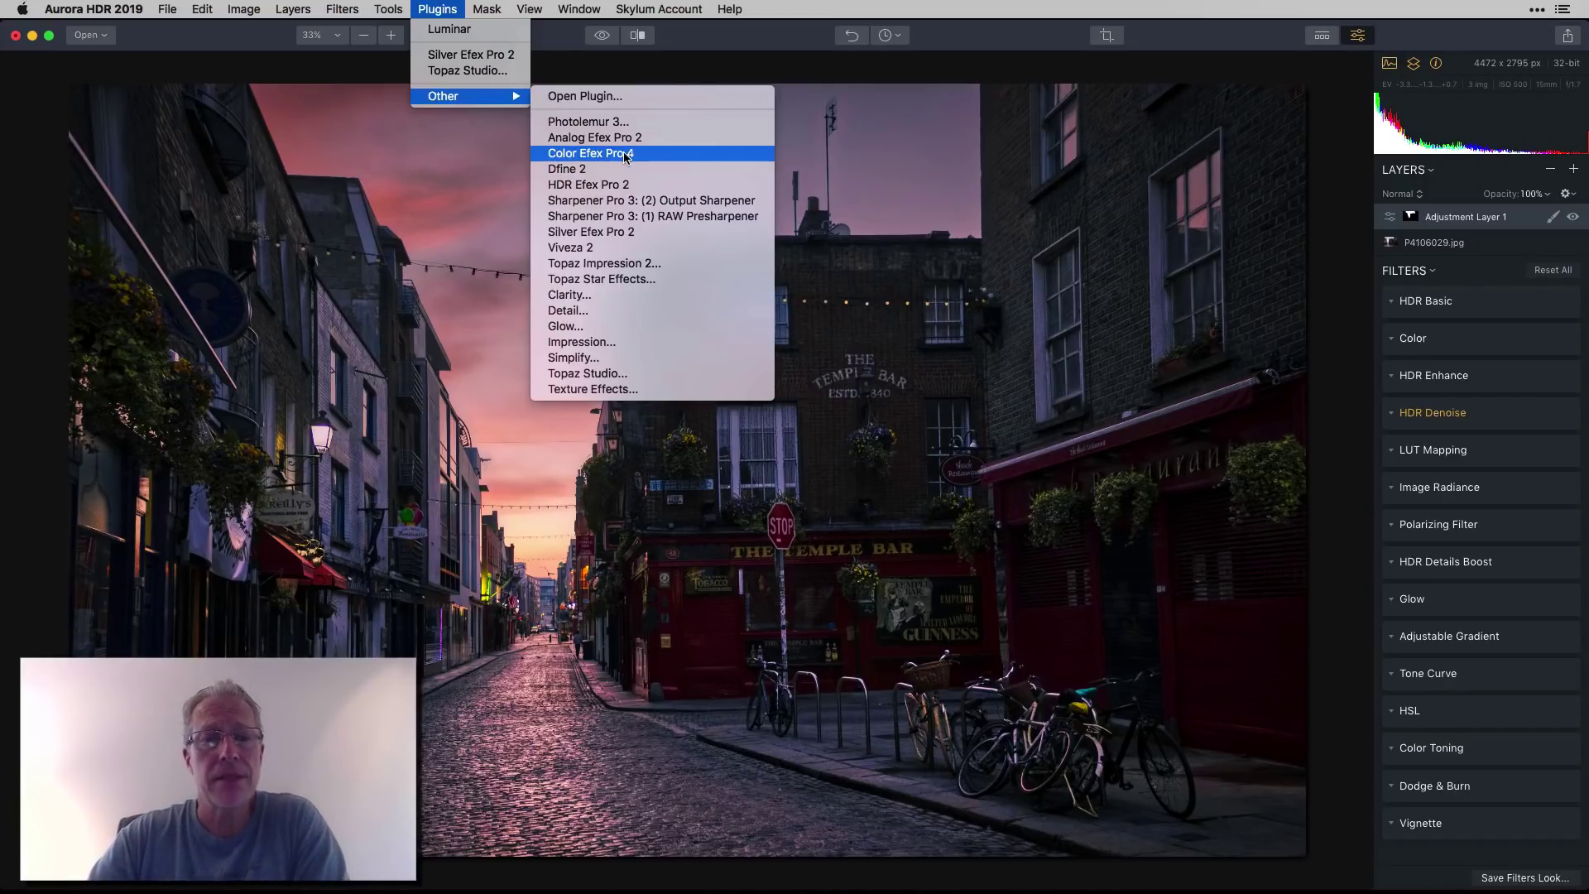
click(602, 240)
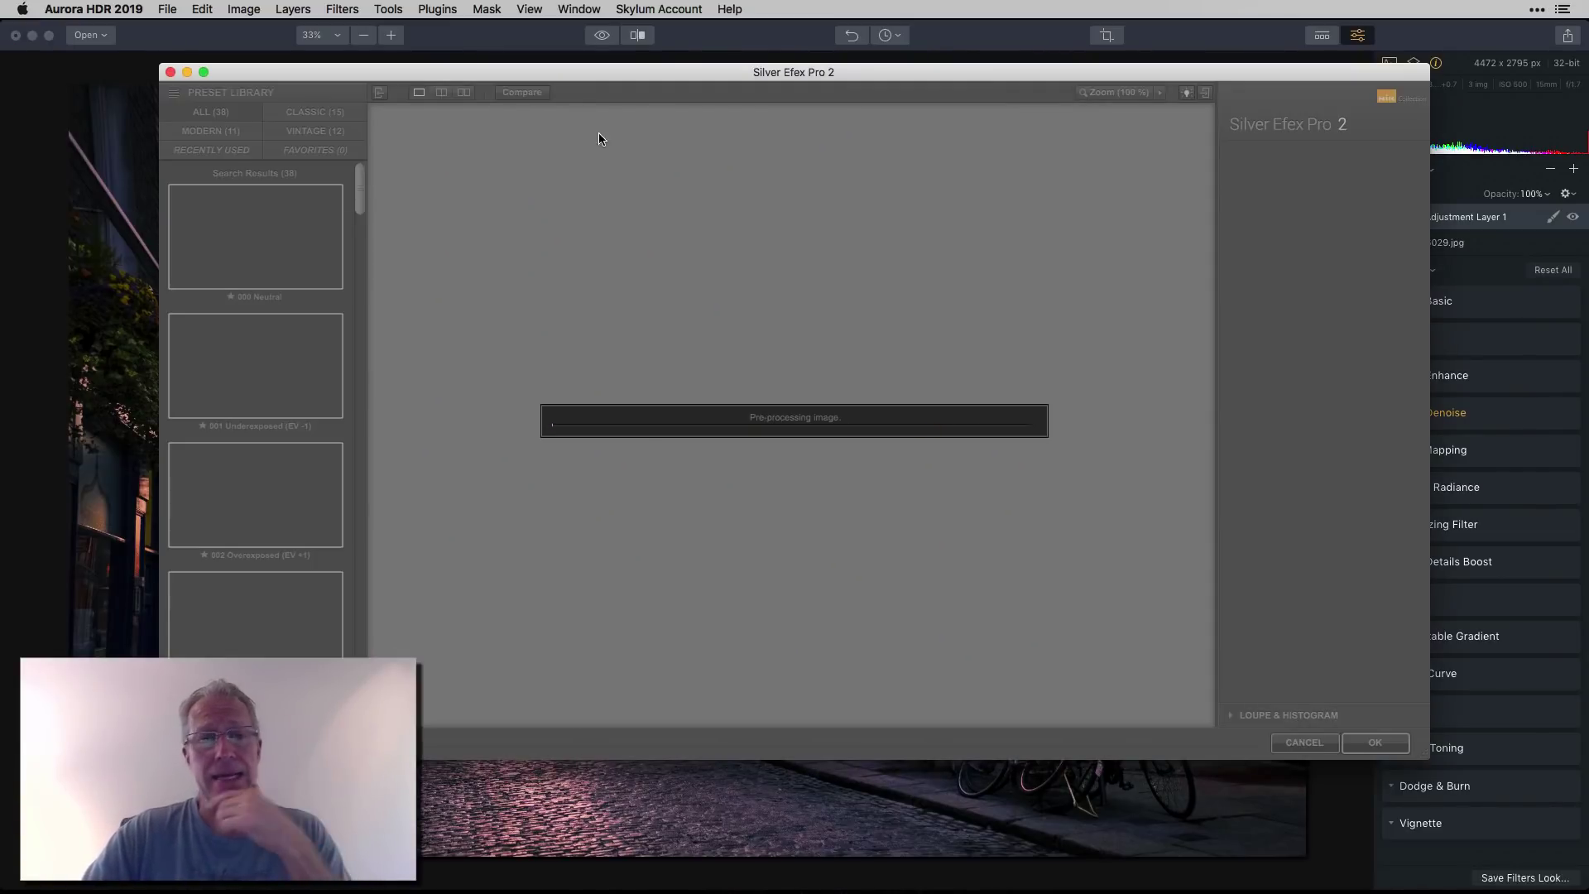
- Enlarge the Silver Efex window, apply preset 005 High Structure (harsh) and accept it
drag(588, 72, 499, 54)
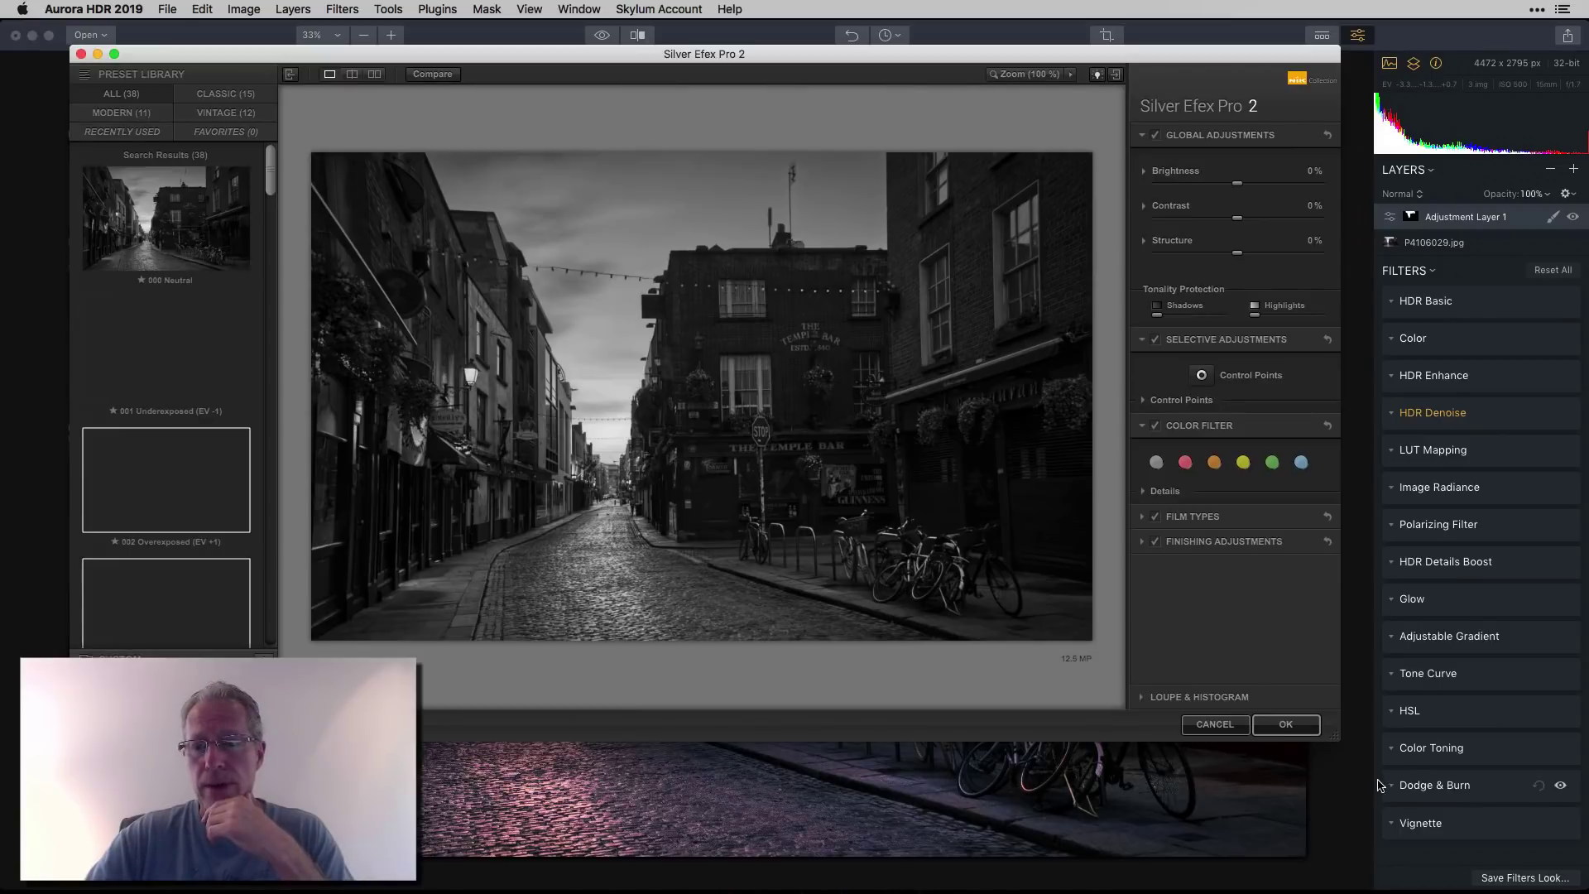
drag(1333, 735, 1409, 776)
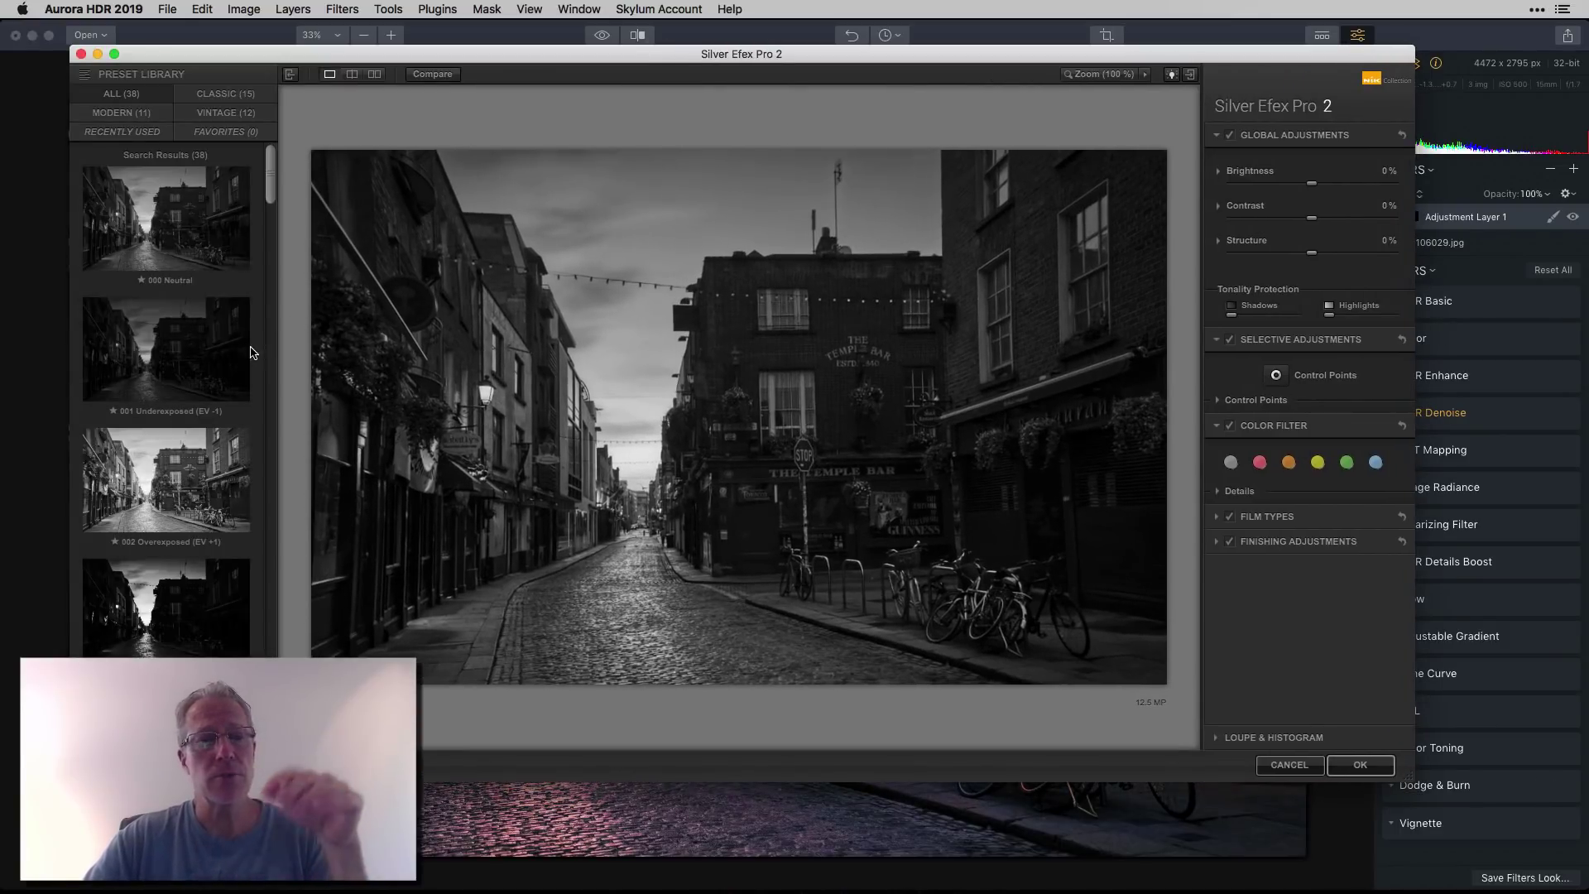
scroll(211, 376, down, 10)
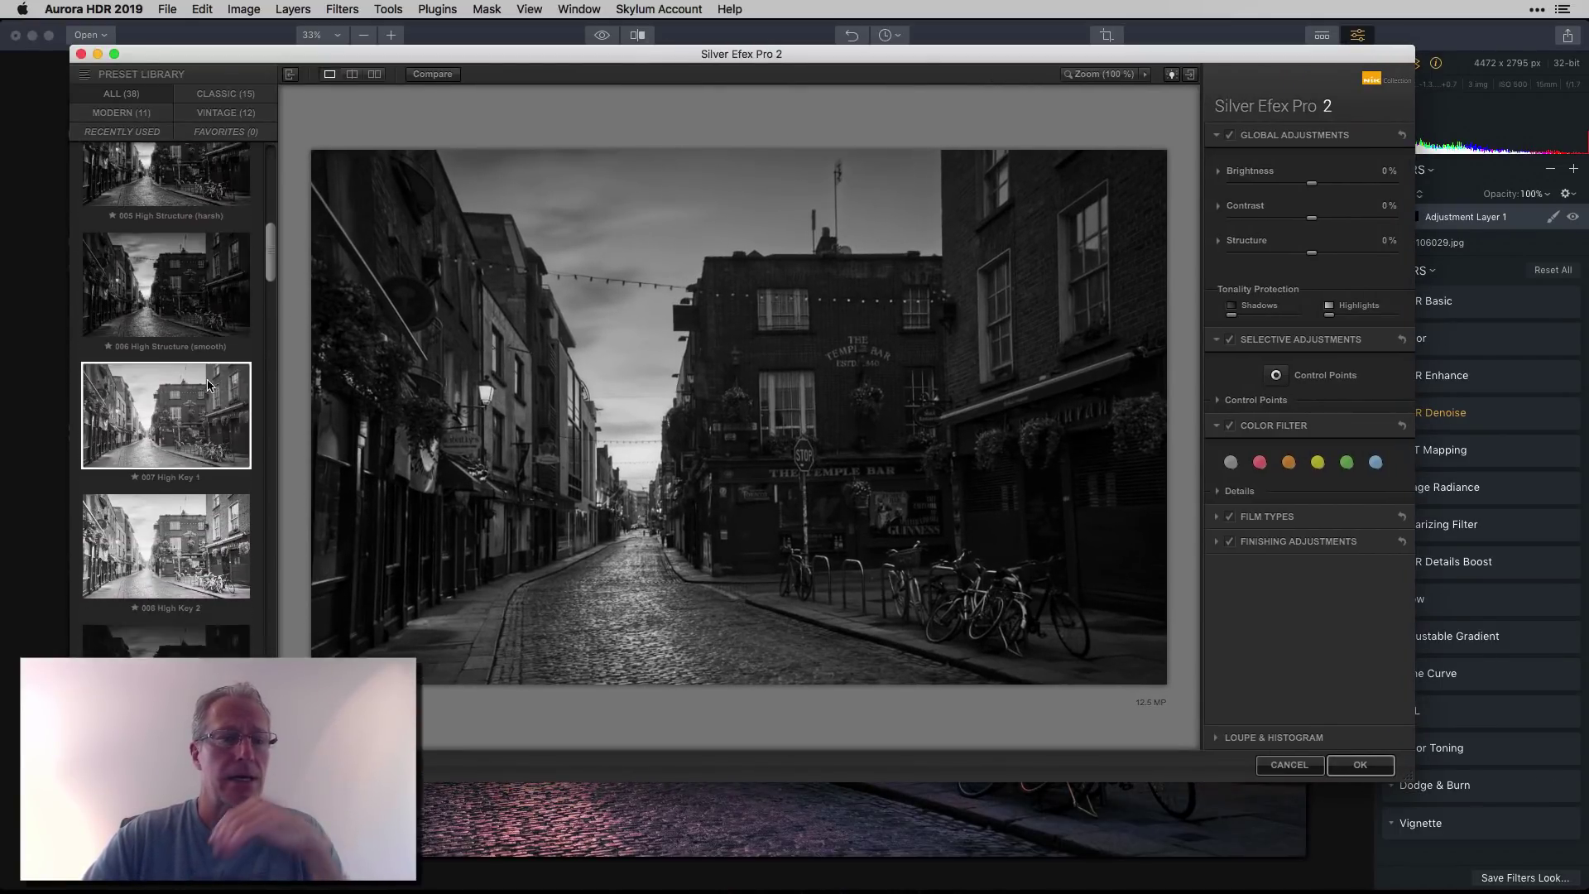
scroll(198, 397, up, 5)
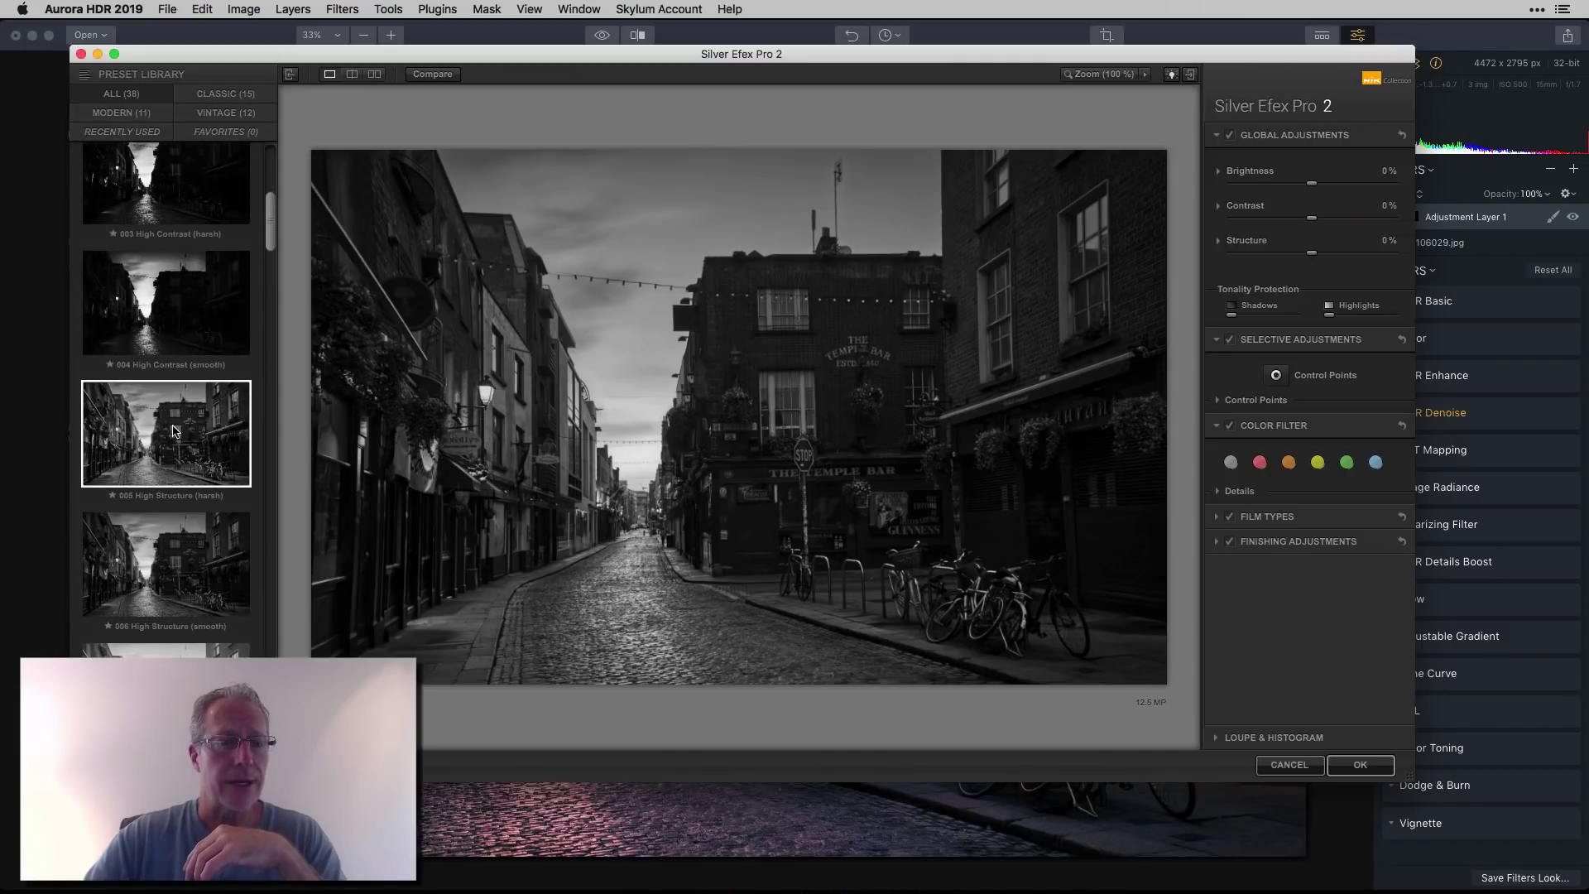
click(173, 430)
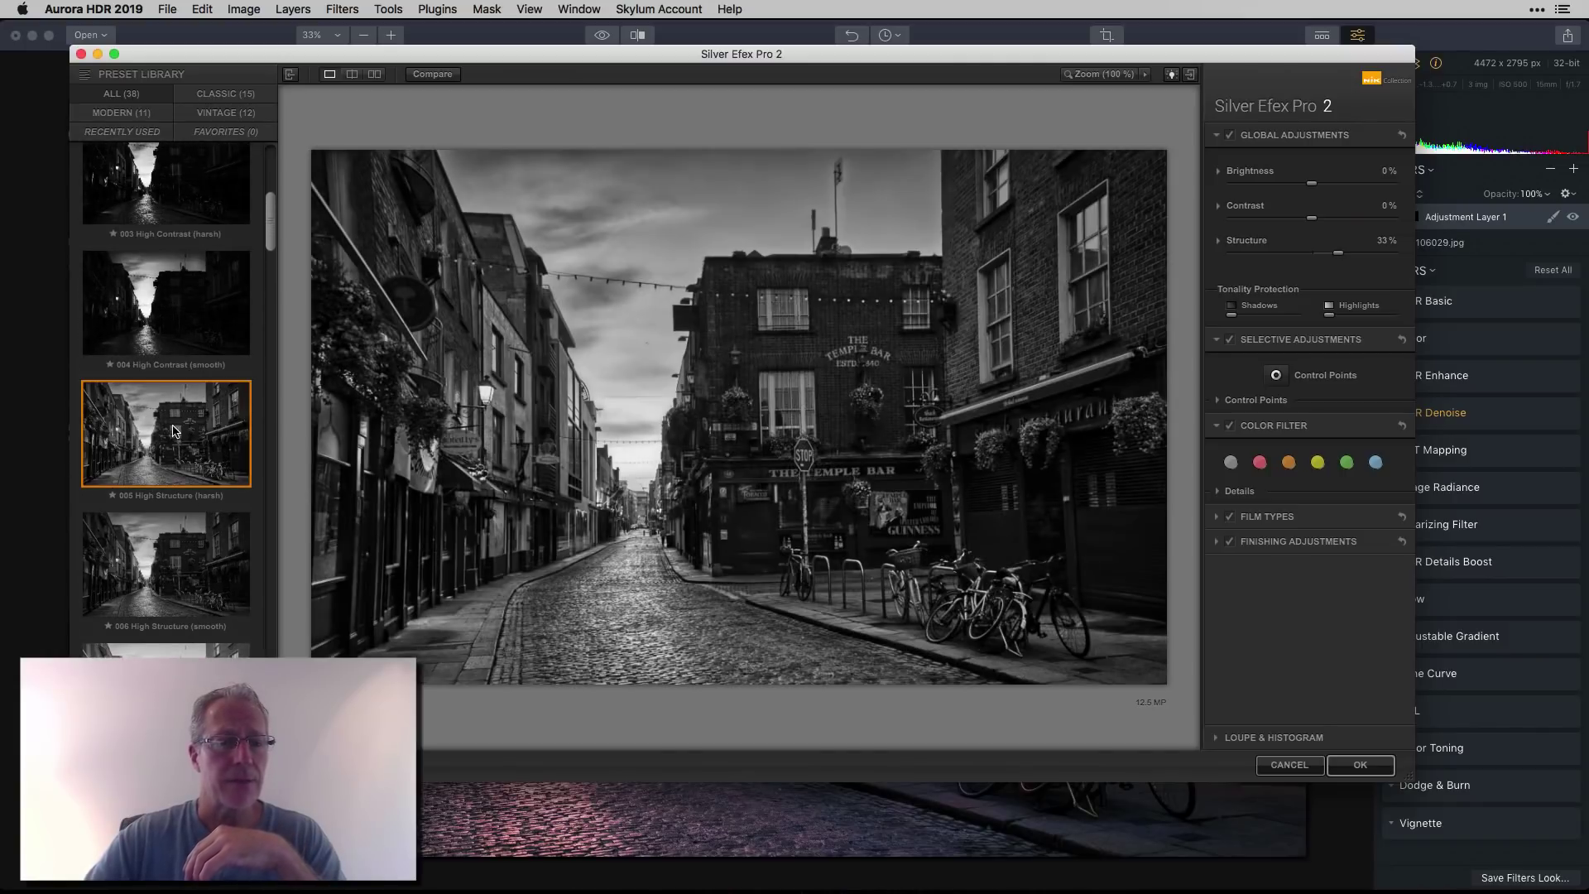
click(1361, 762)
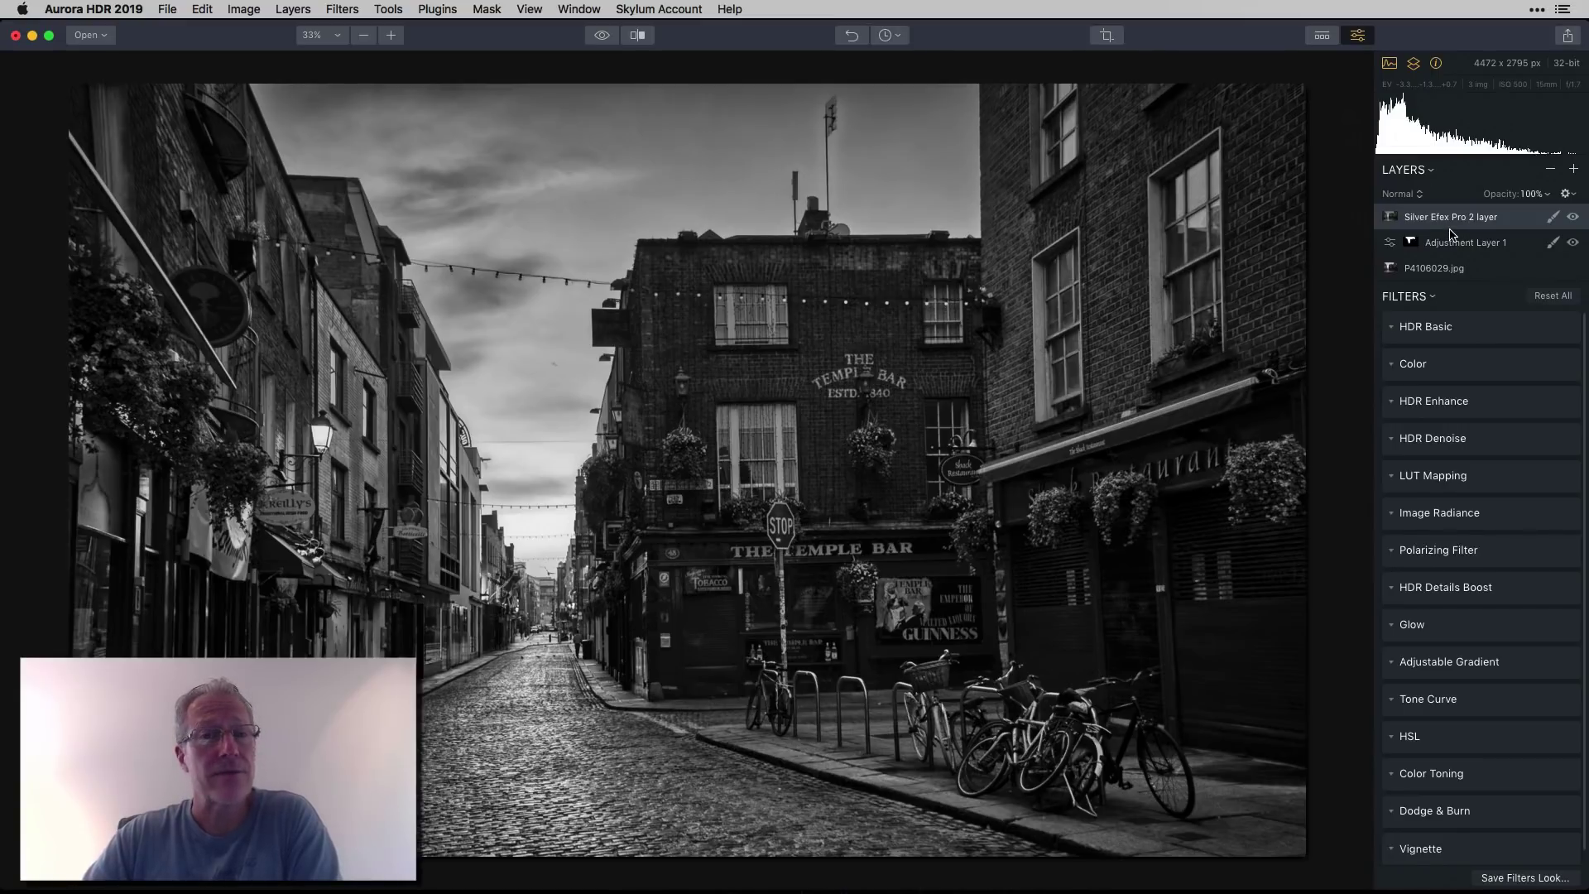
- Fade the Silver Efex layer to about half opacity, then restore it to 100%
click(1535, 195)
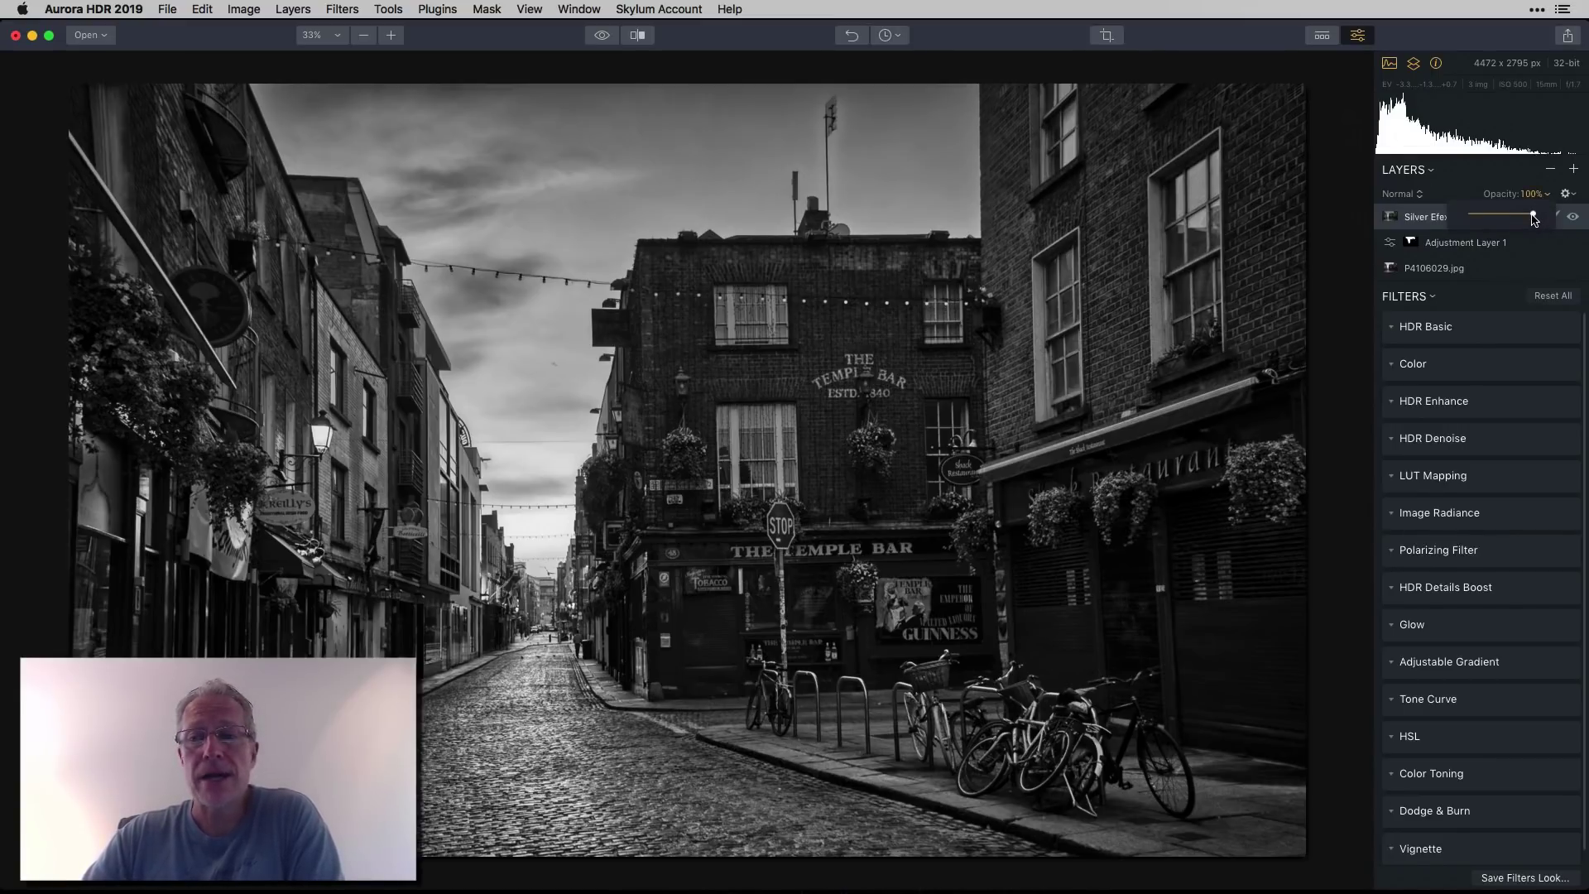
drag(1533, 218, 1507, 216)
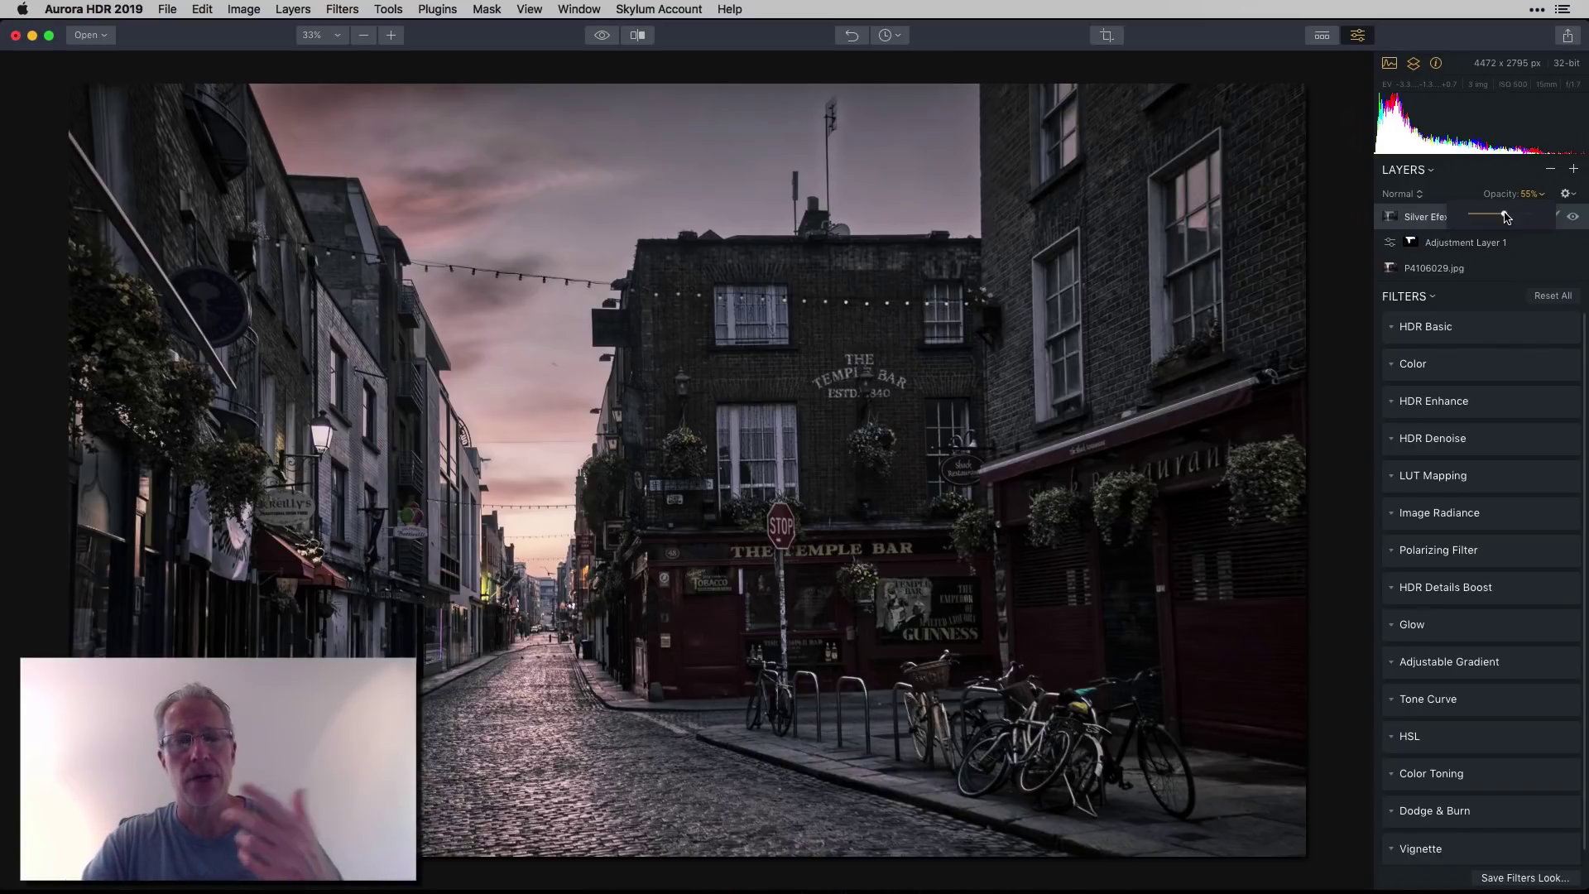
drag(1506, 217, 1544, 217)
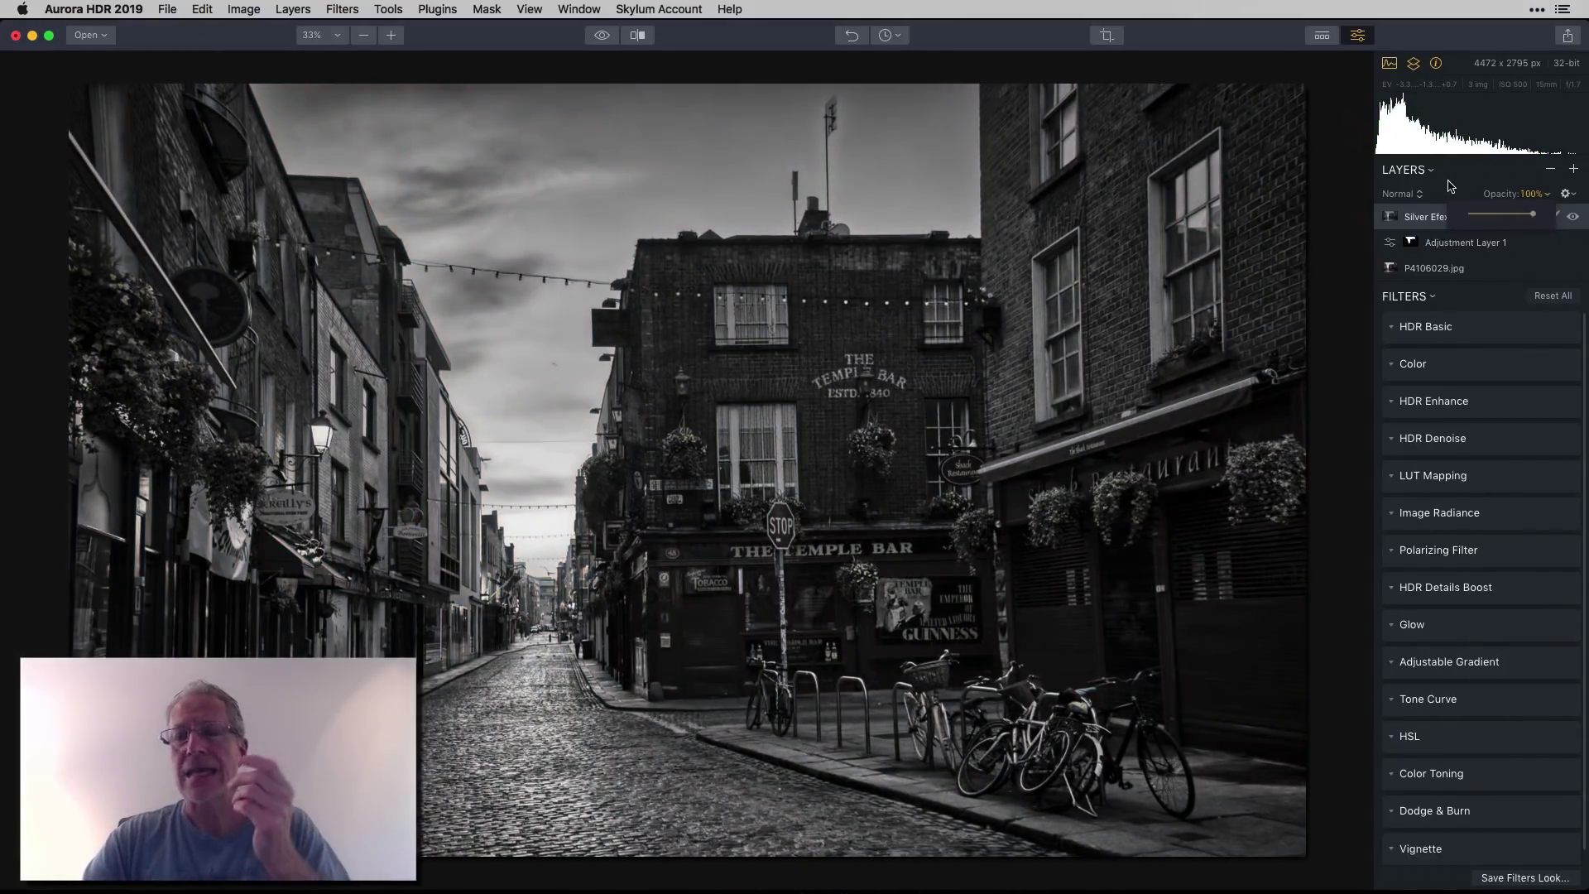
- Delete the Silver Efex Pro 2 layer and show the Essential category of Looks
click(1552, 172)
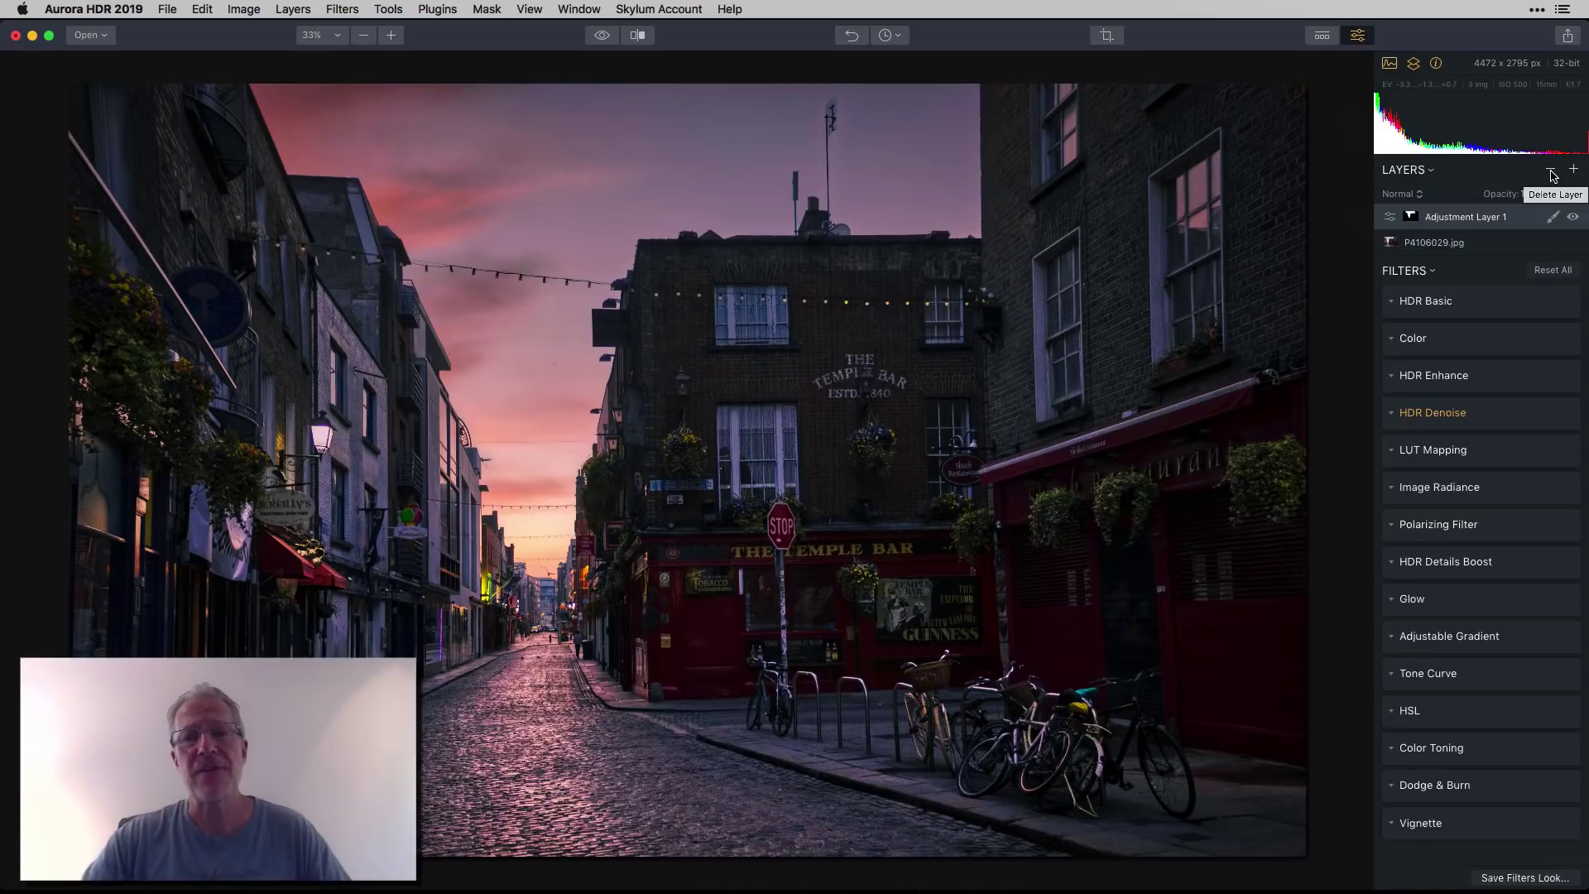
click(1324, 39)
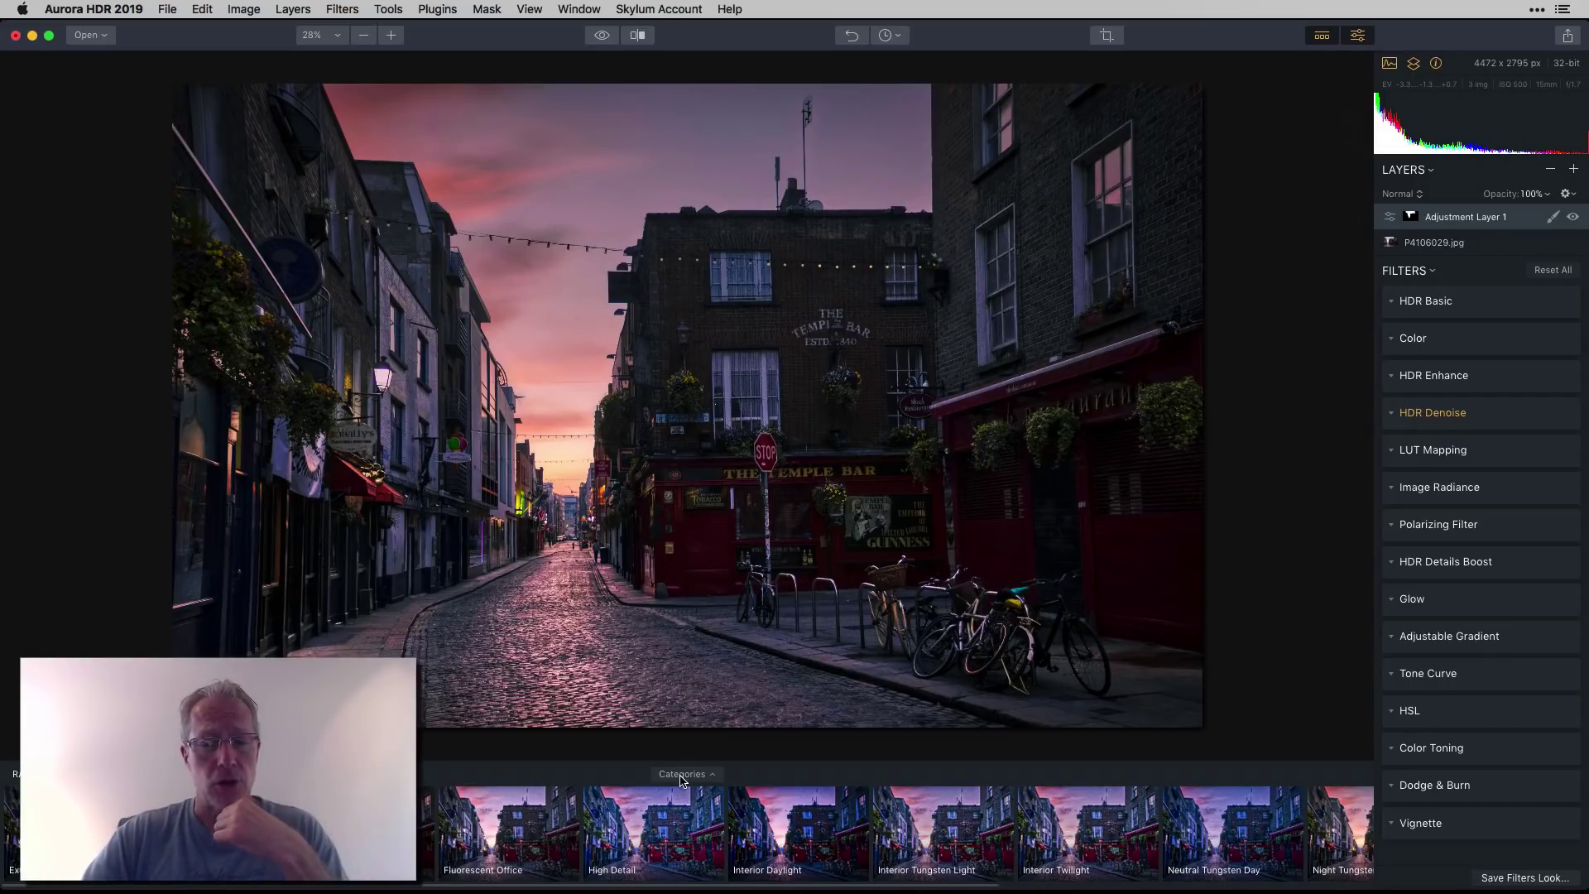
click(682, 775)
click(484, 487)
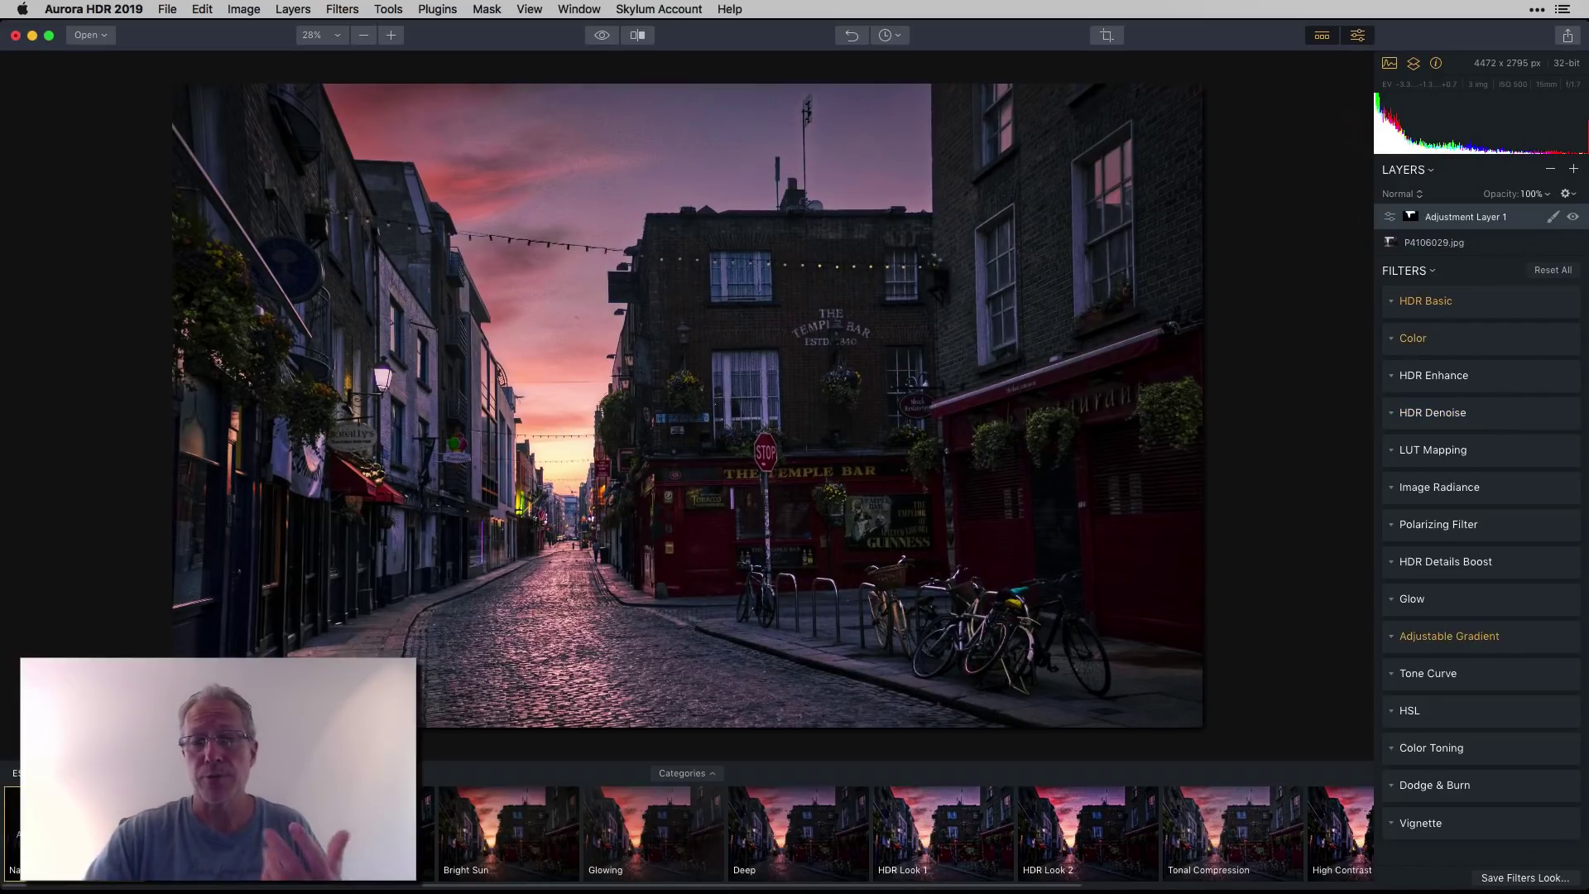
mouse_move(1376, 462)
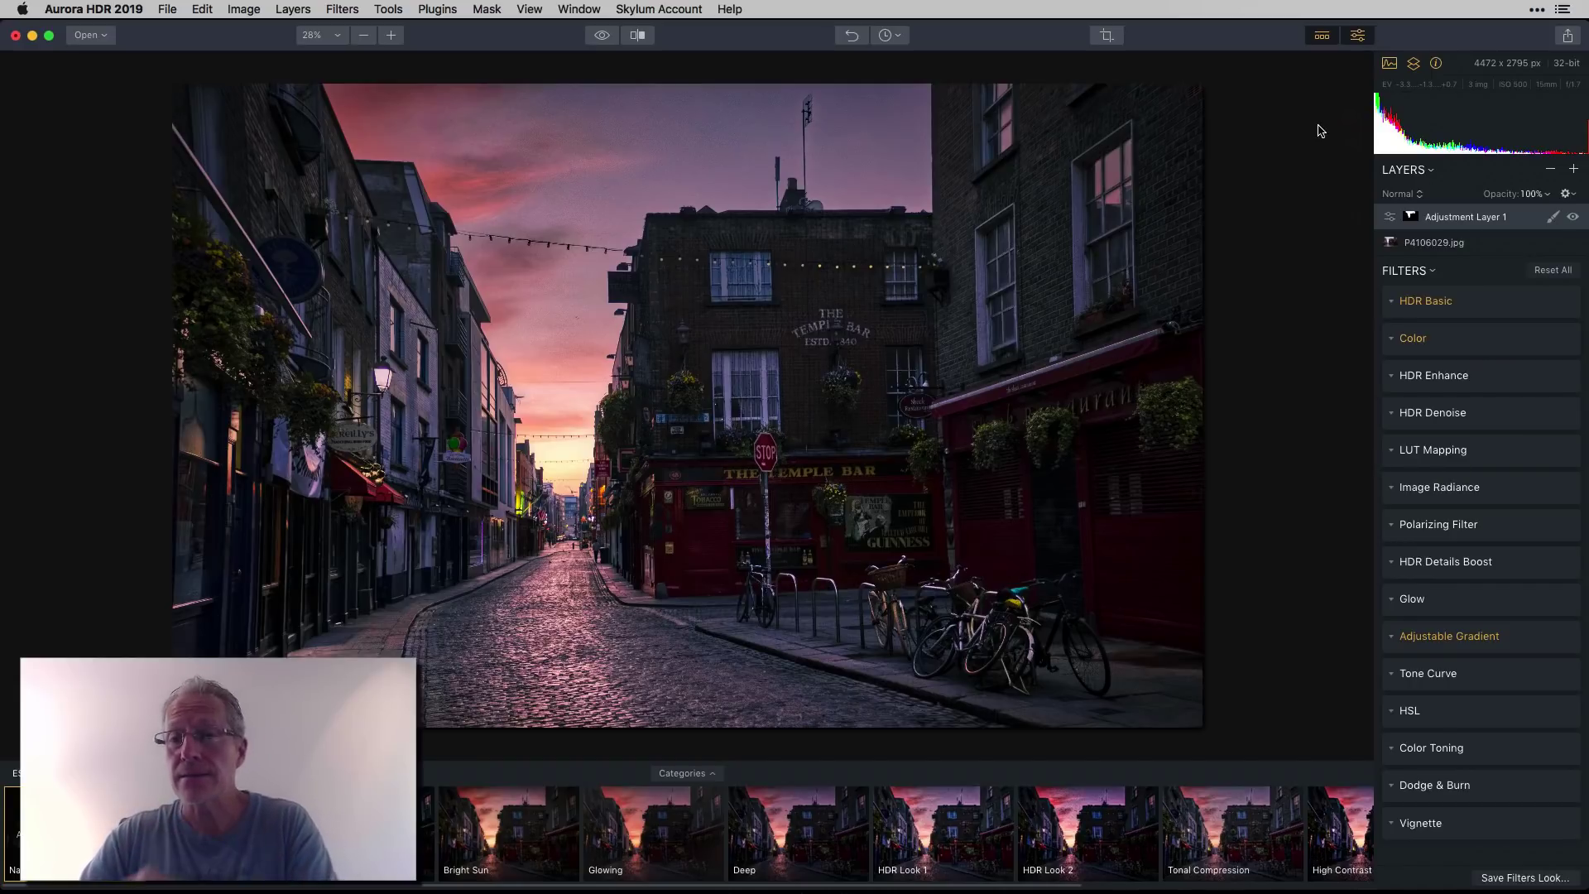
- Clear all filters from Adjustment Layer 1 and set HDR Denoise Amount to 66
click(1319, 41)
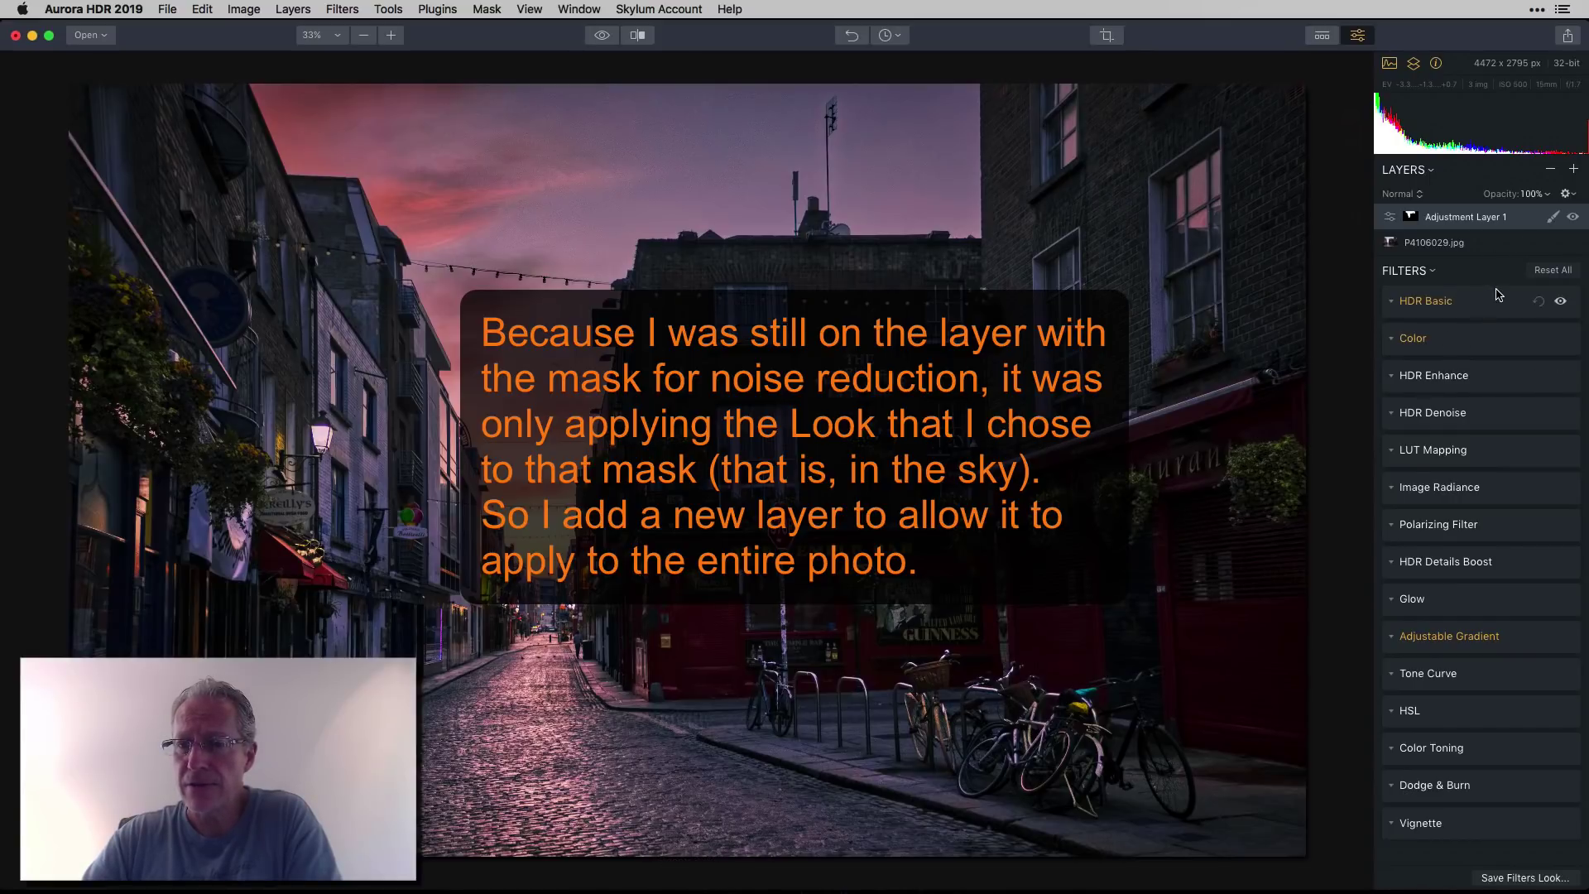
click(1543, 273)
click(1432, 412)
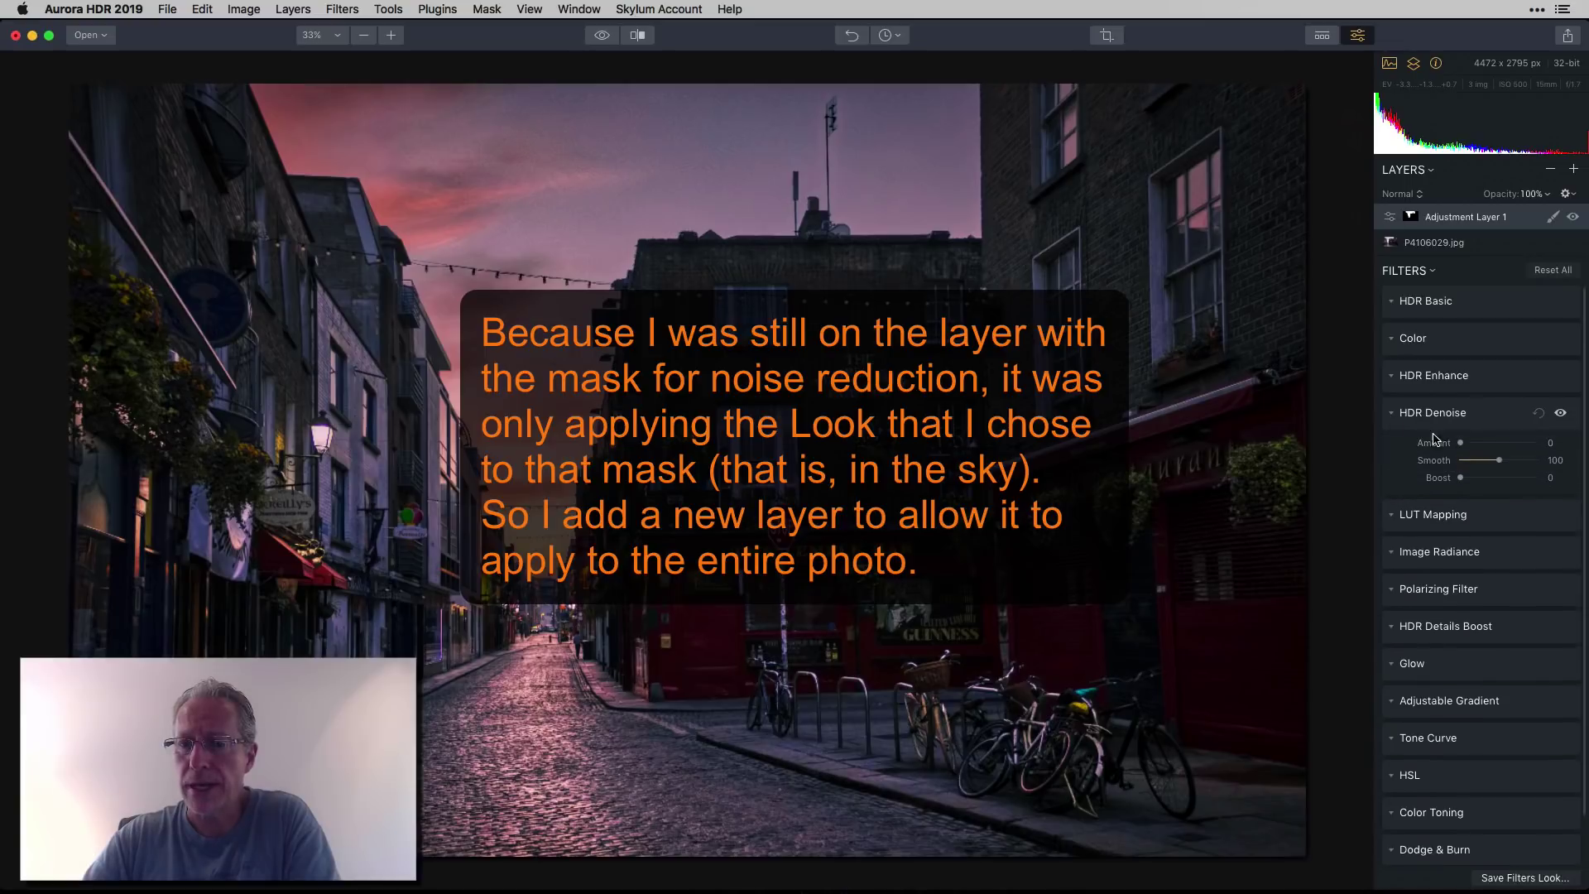
drag(1461, 443, 1485, 478)
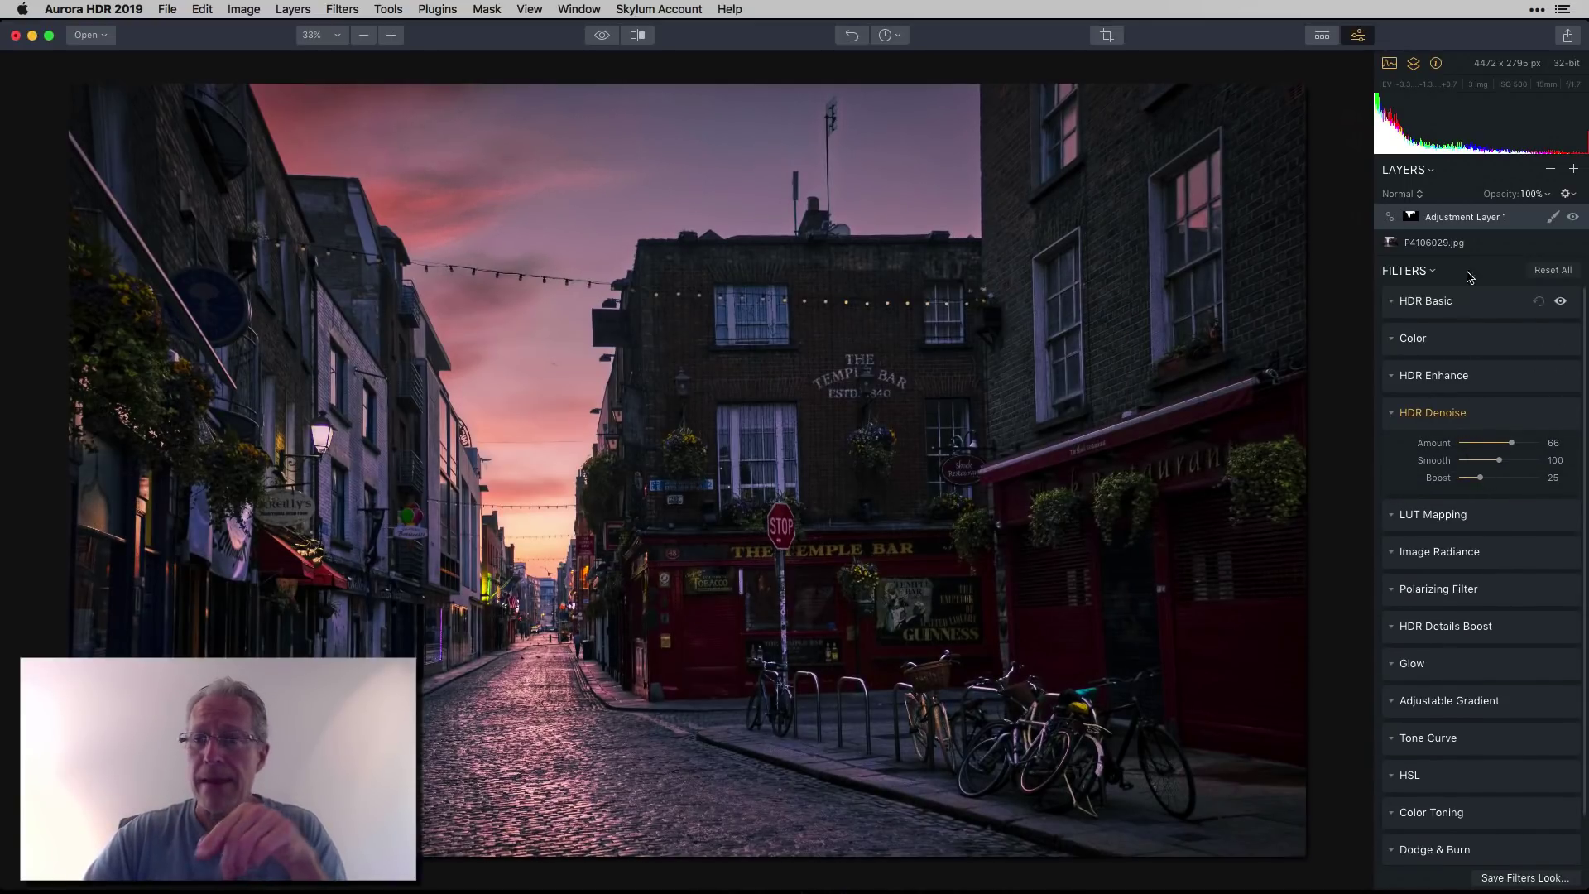
- Check Adjustment Layer 1's brush mask as a red overlay, then add a new adjustment layer
click(1552, 217)
click(1496, 239)
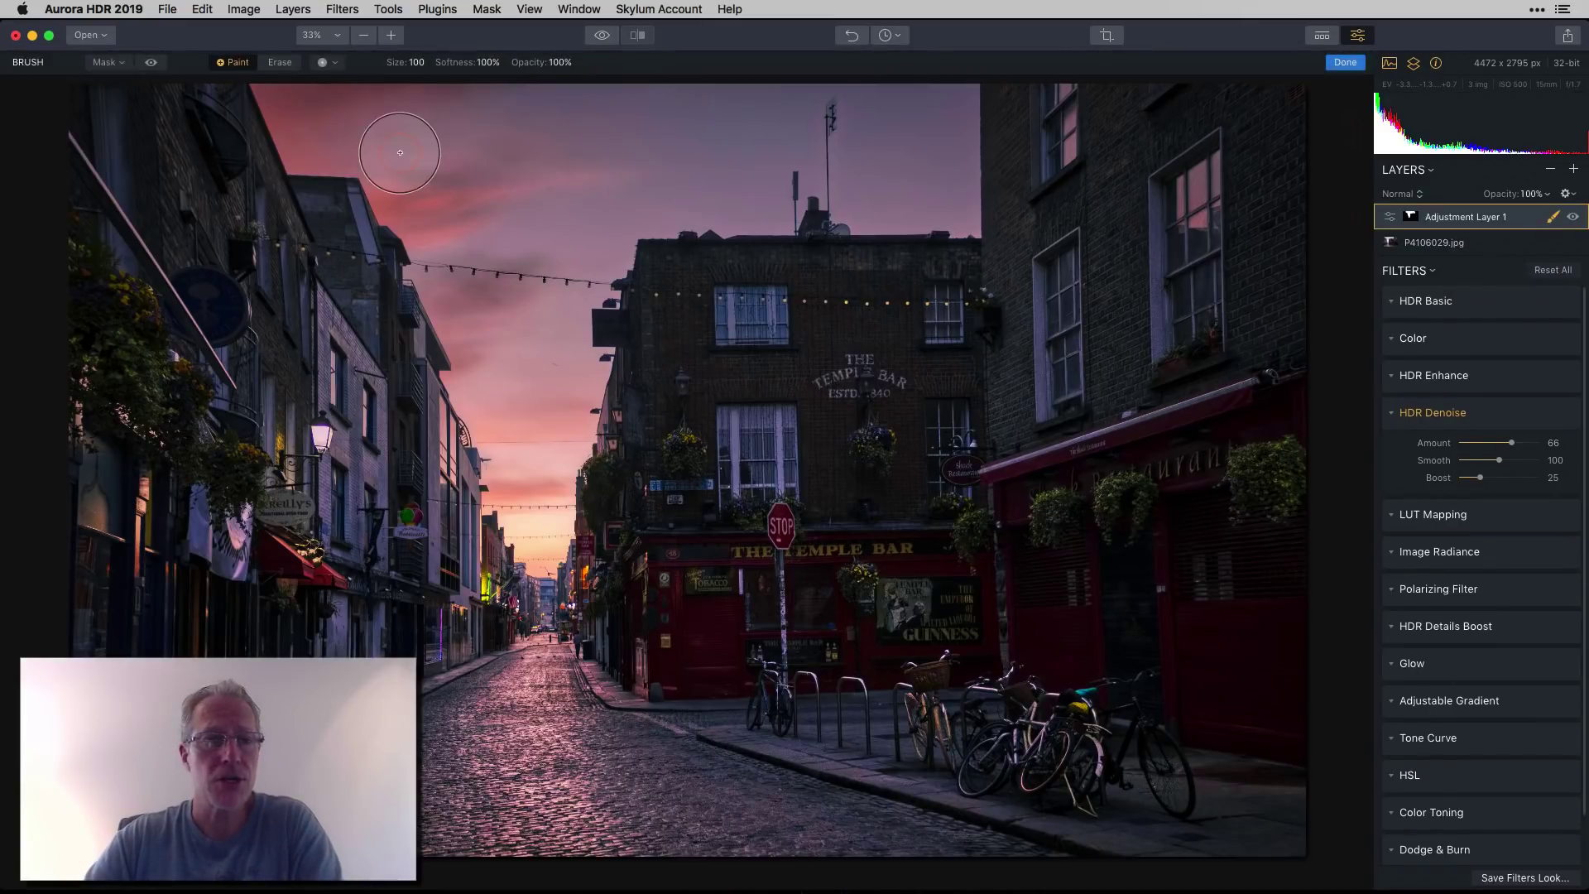
click(153, 67)
click(153, 72)
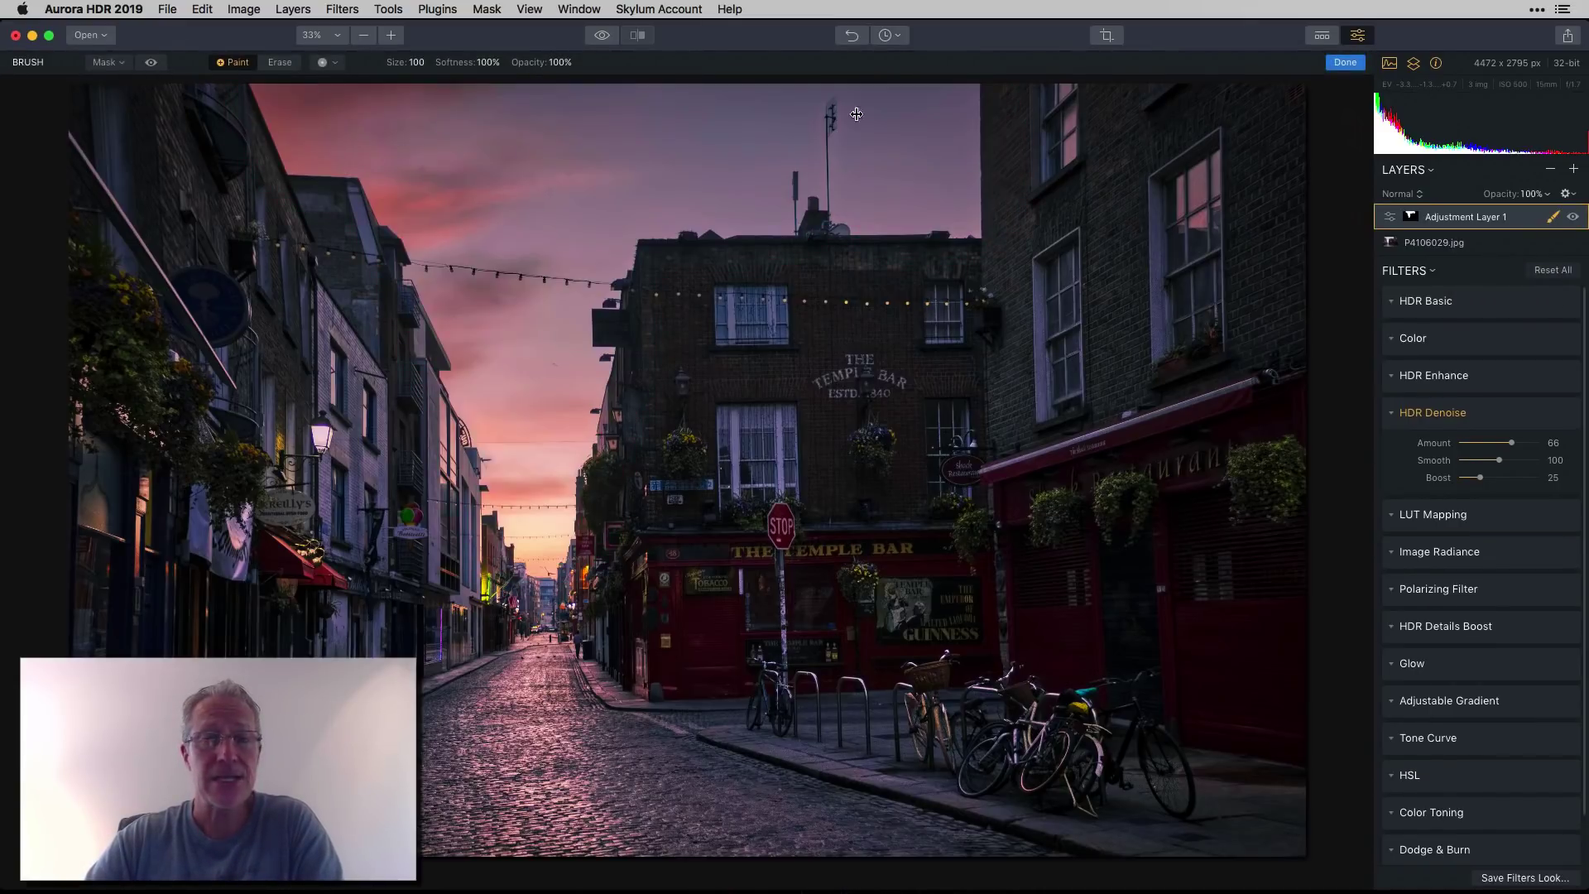
click(1345, 63)
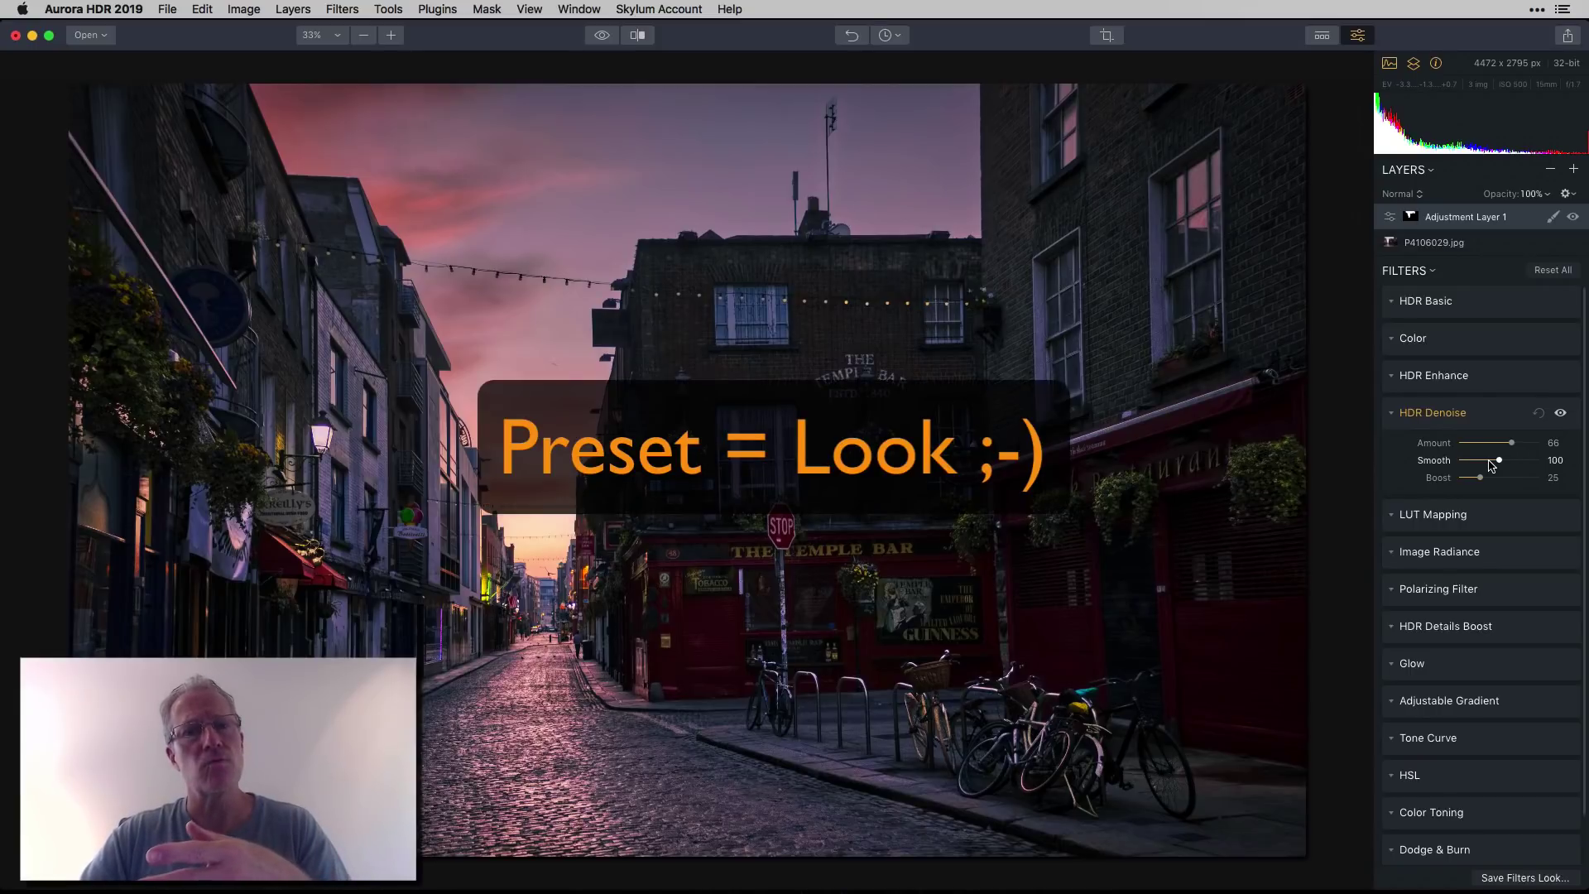
click(1391, 416)
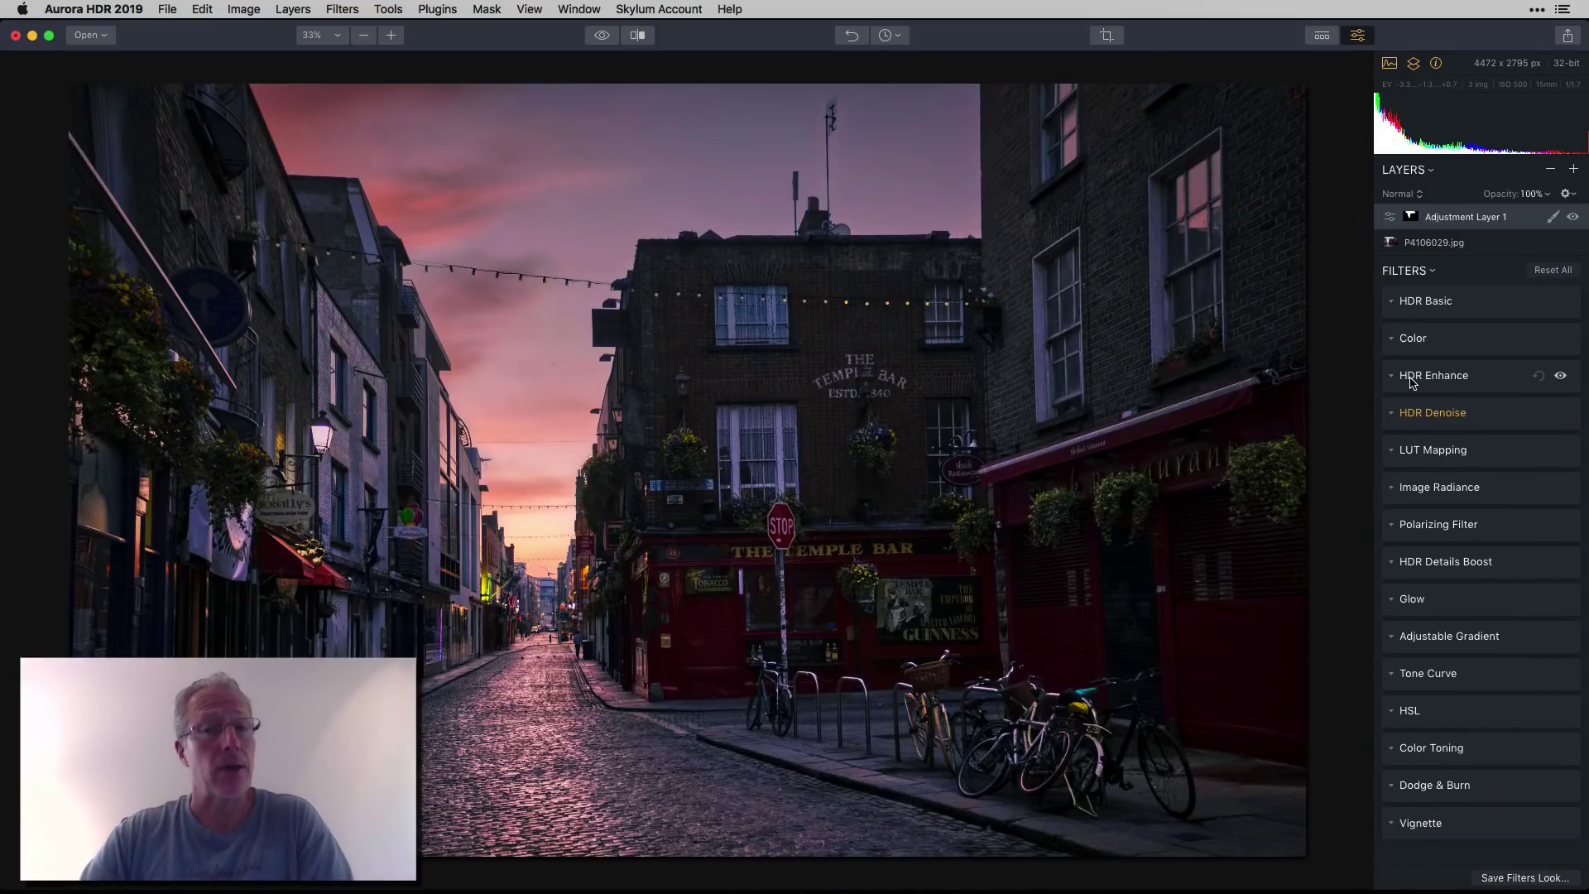
click(1573, 169)
- Create Adjustment Layer 2 and try the Bright Sun and HDR Look 1 Looks
click(1502, 186)
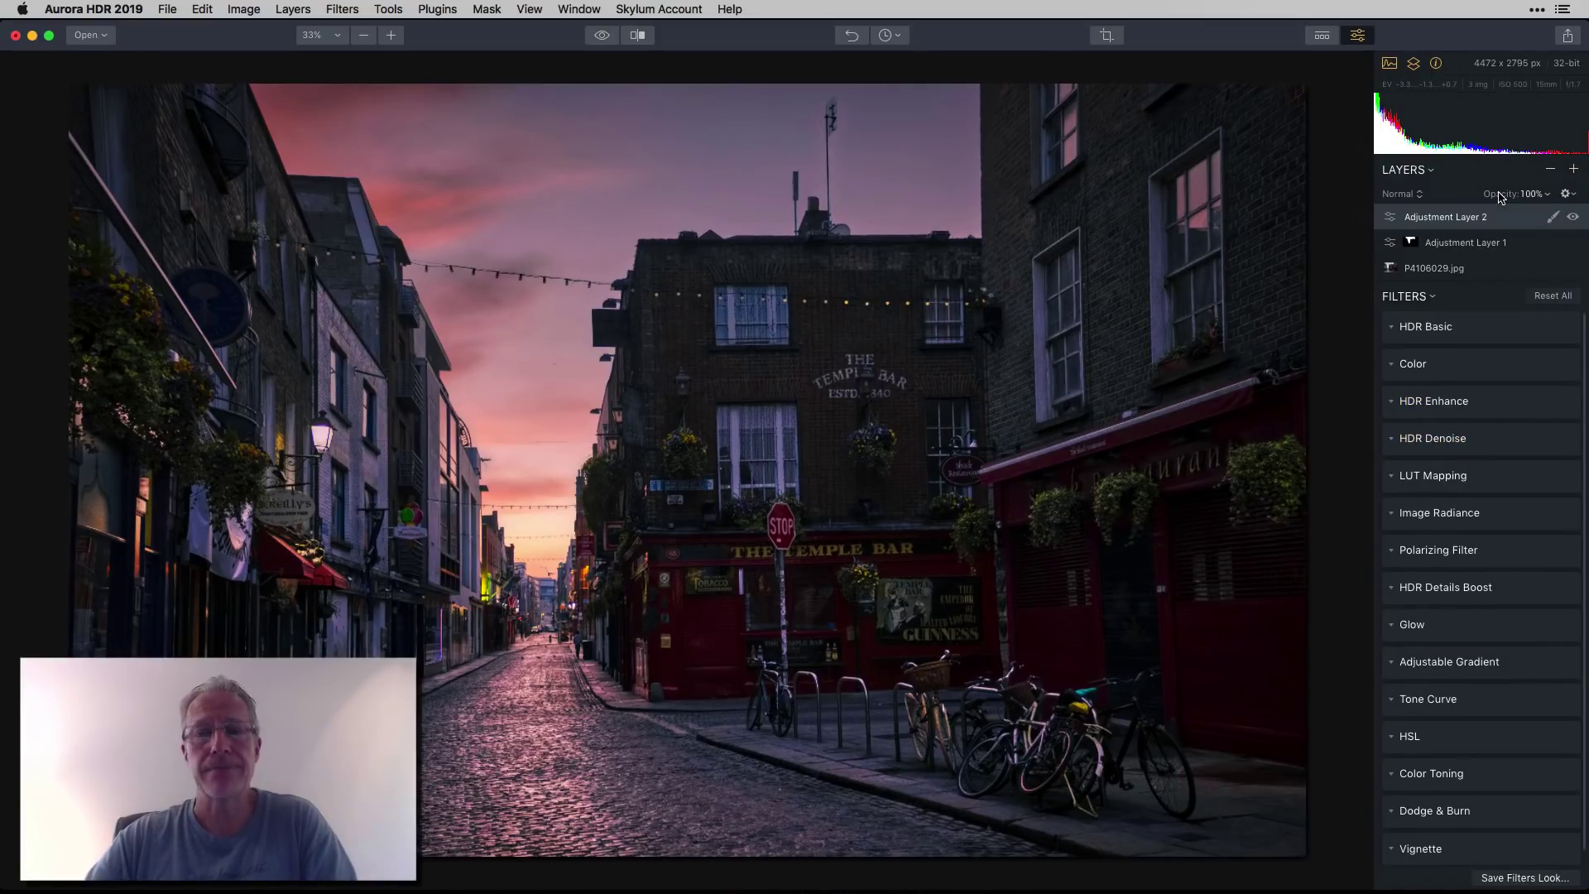
click(1320, 38)
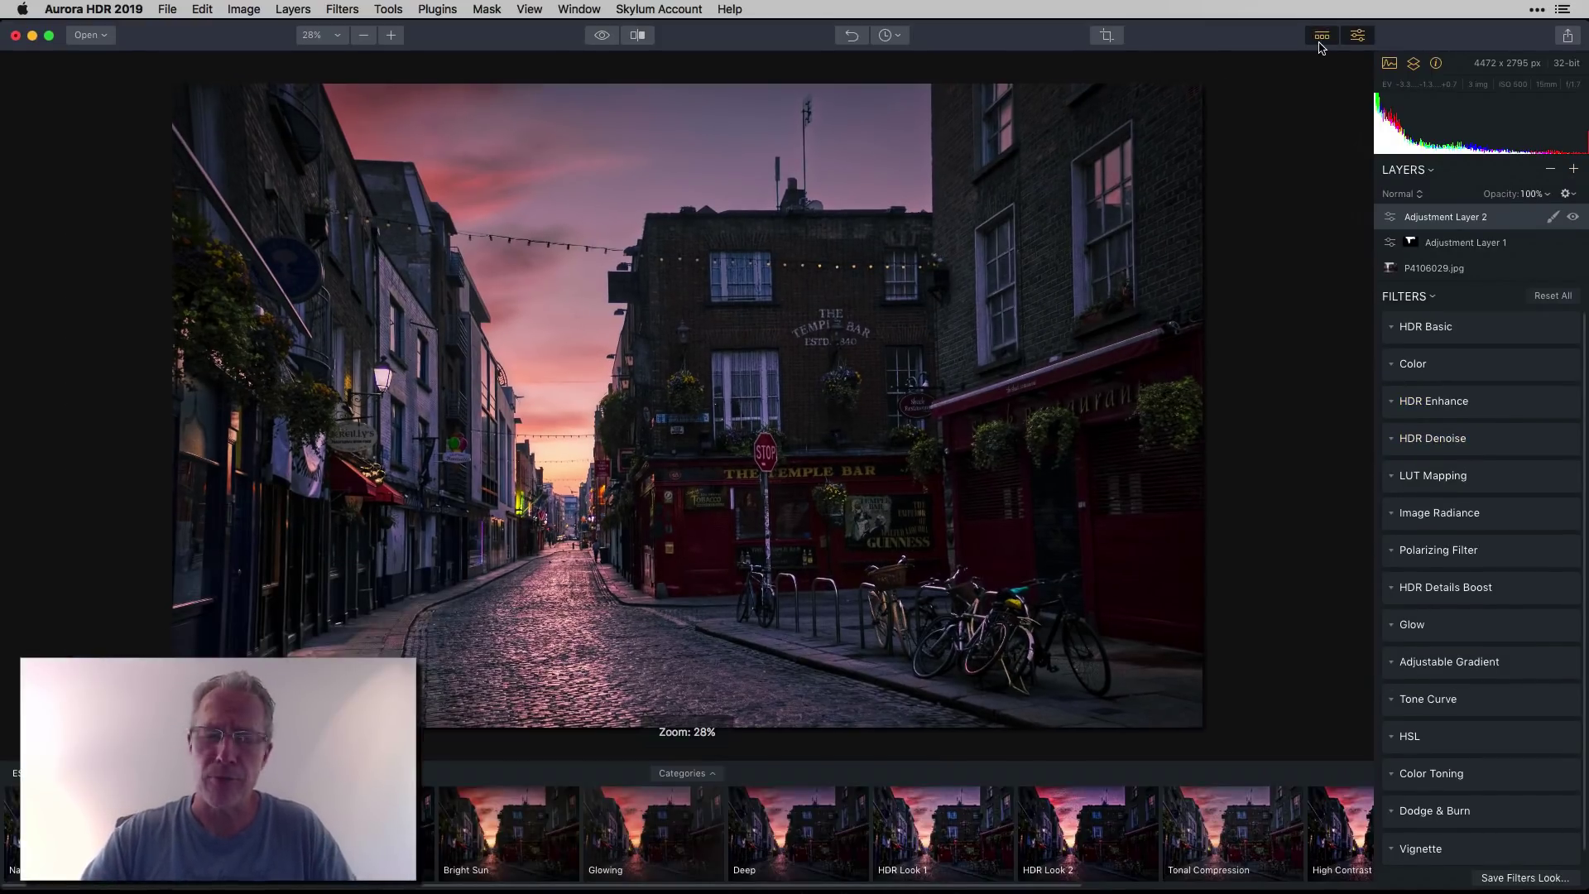
click(511, 831)
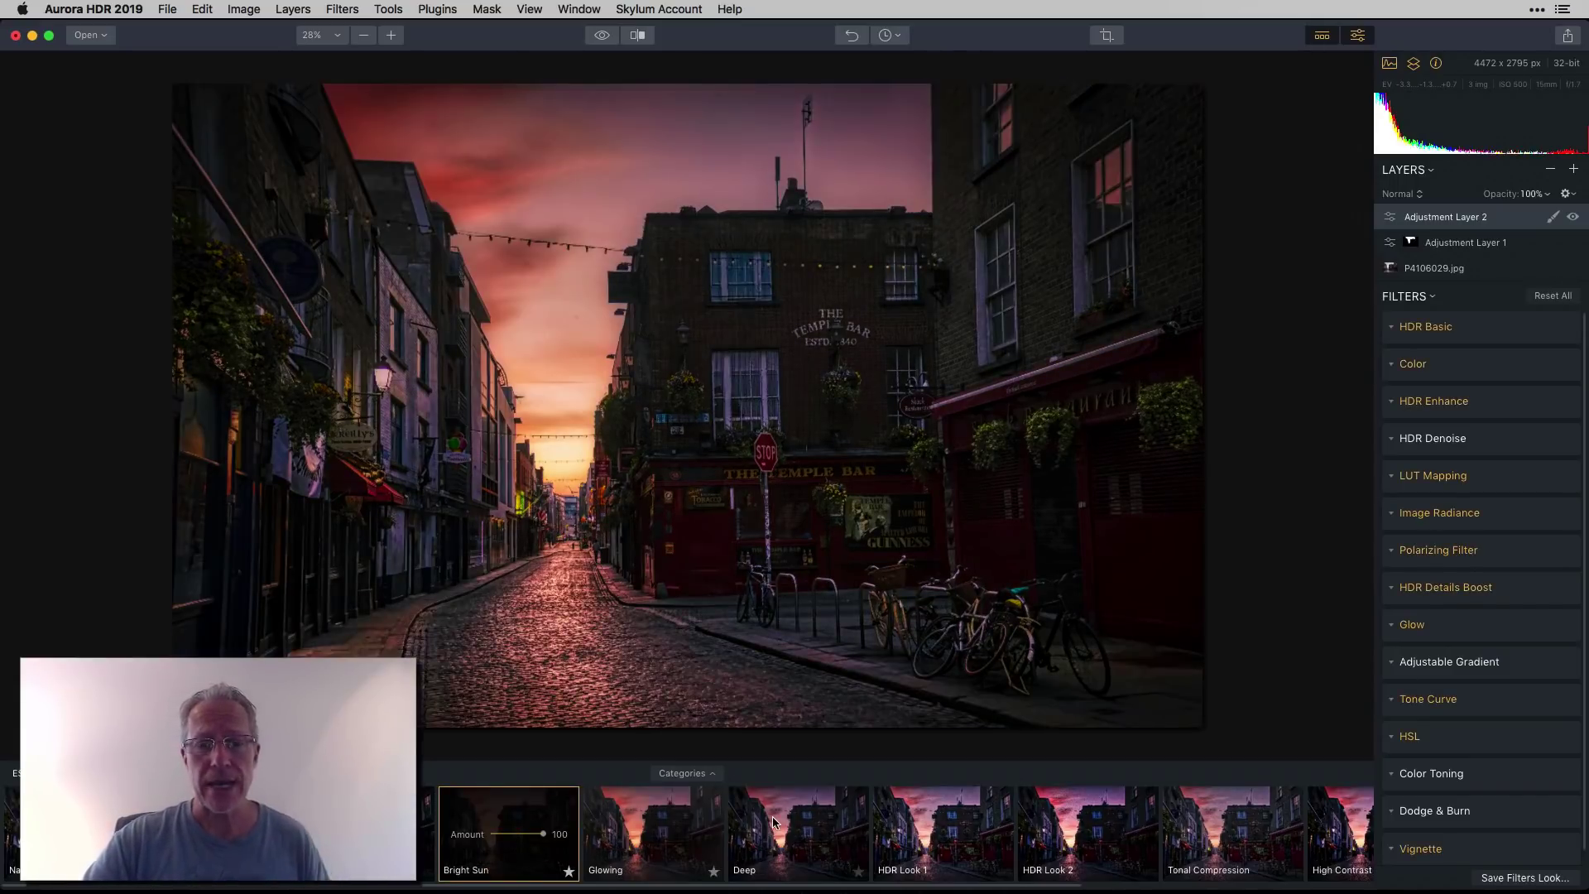
click(942, 823)
scroll(941, 827, right, 2)
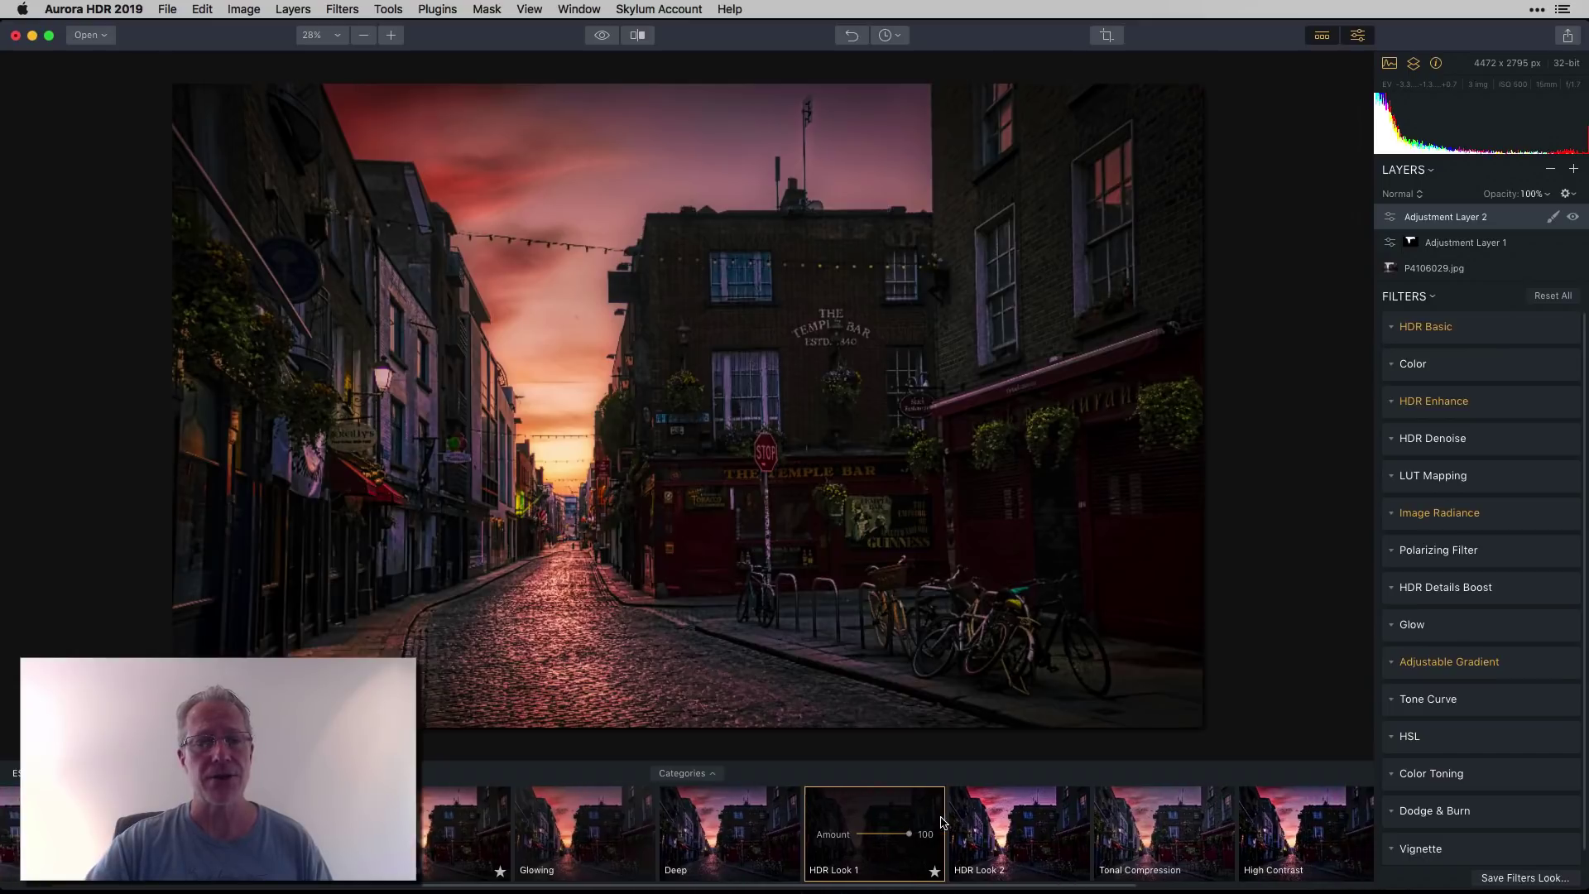
- Apply the Landscape Warm Landscape Look and lower the layer opacity to 40%
click(688, 773)
click(571, 492)
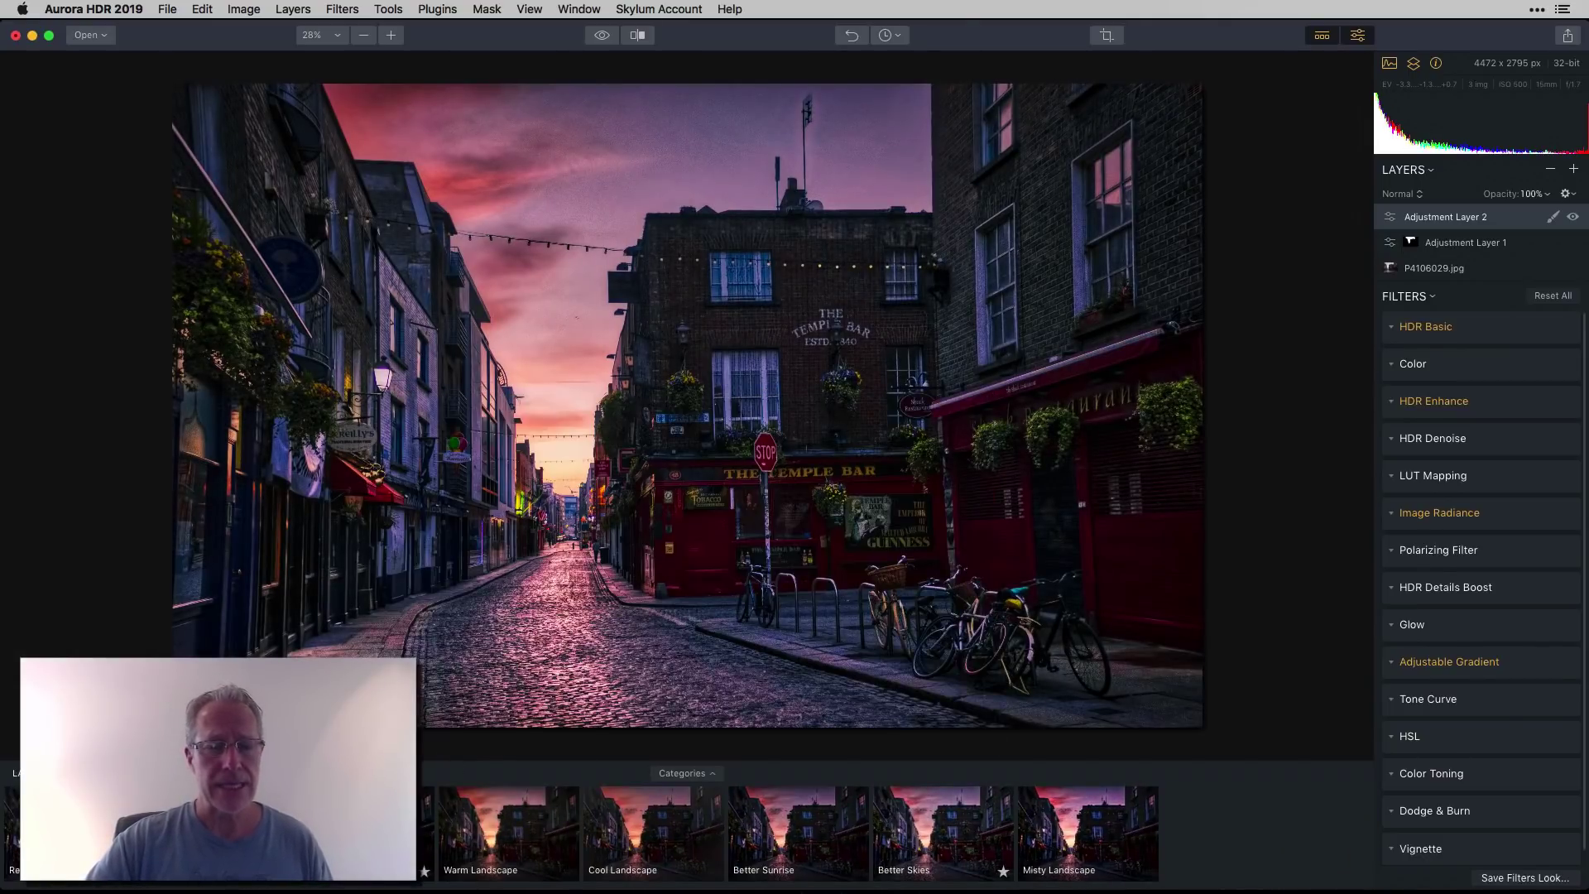
click(498, 844)
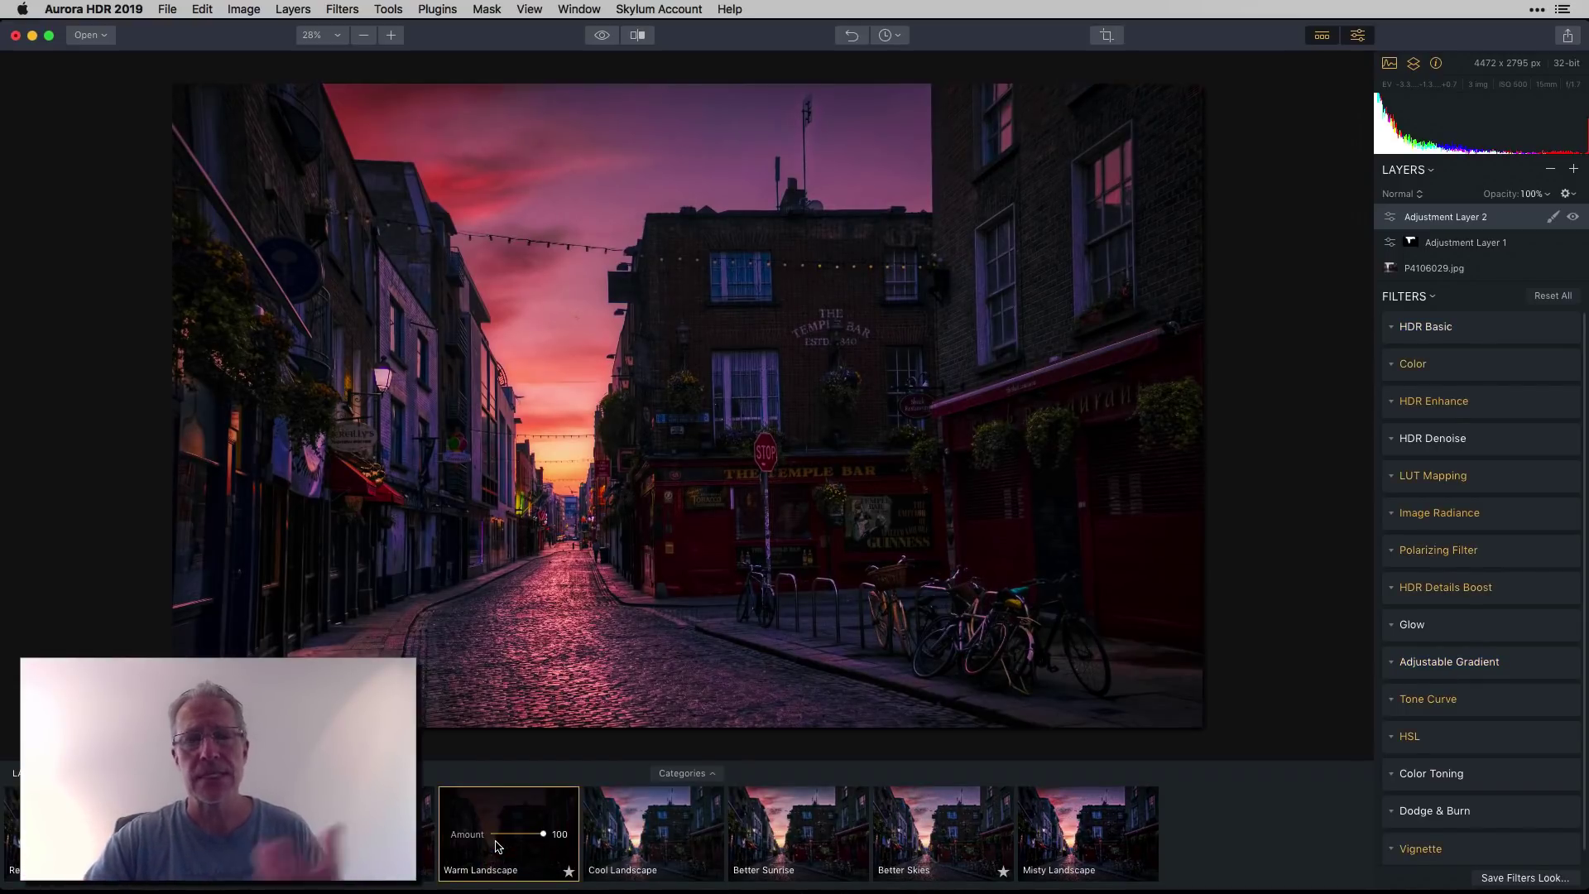
click(1541, 195)
drag(1536, 215, 1489, 214)
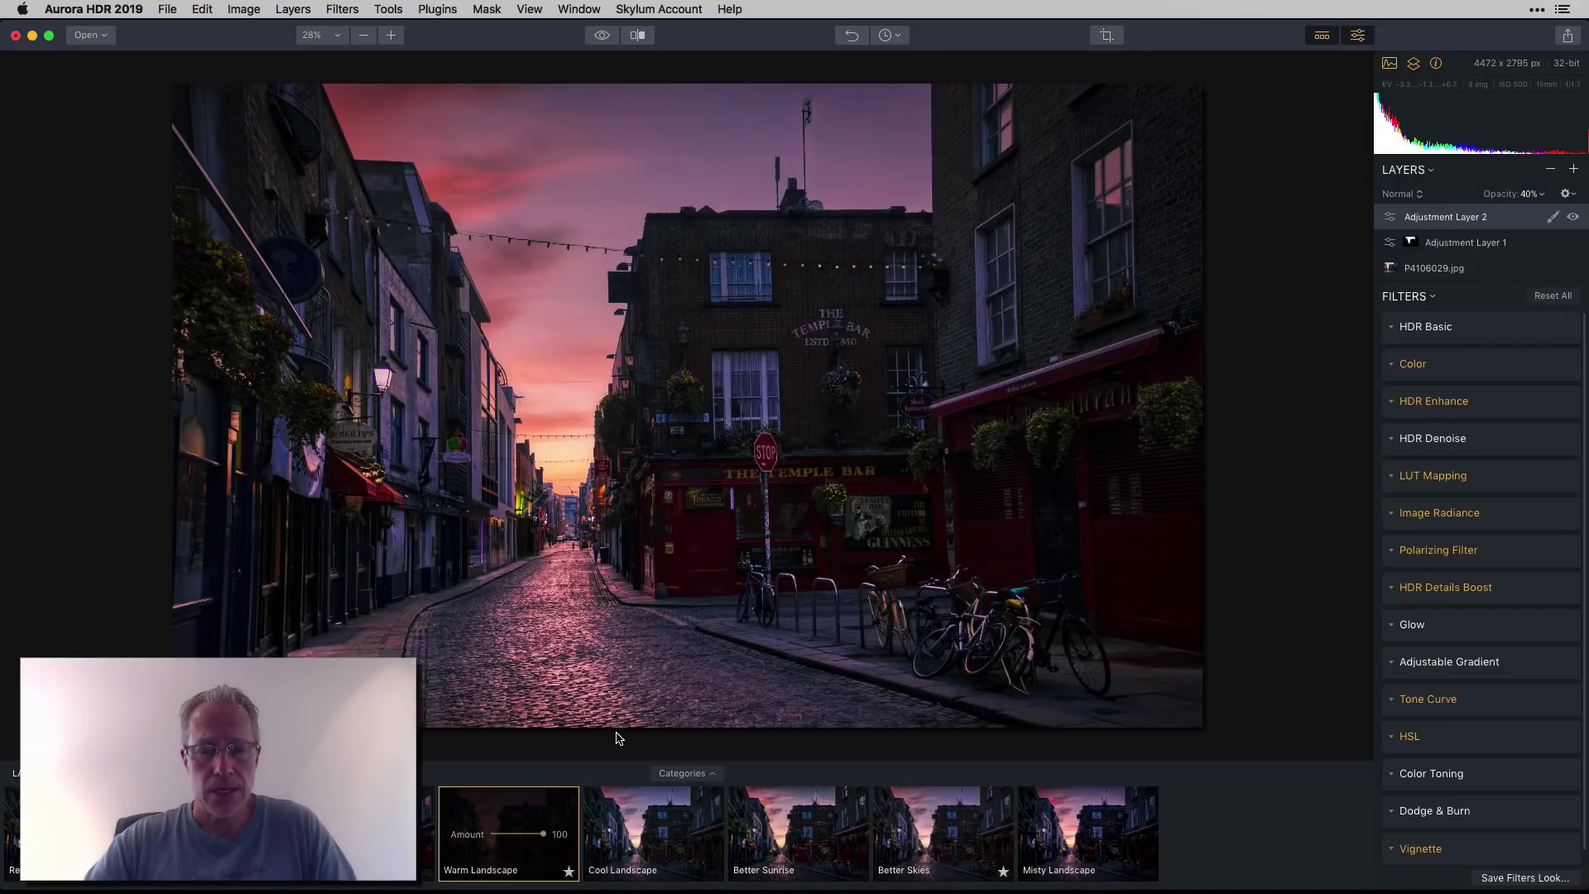
click(686, 773)
- Browse the Architecture, Serge Ramelli and Trey Ratcliff Looks without applying any, then hide the Looks strip
click(684, 480)
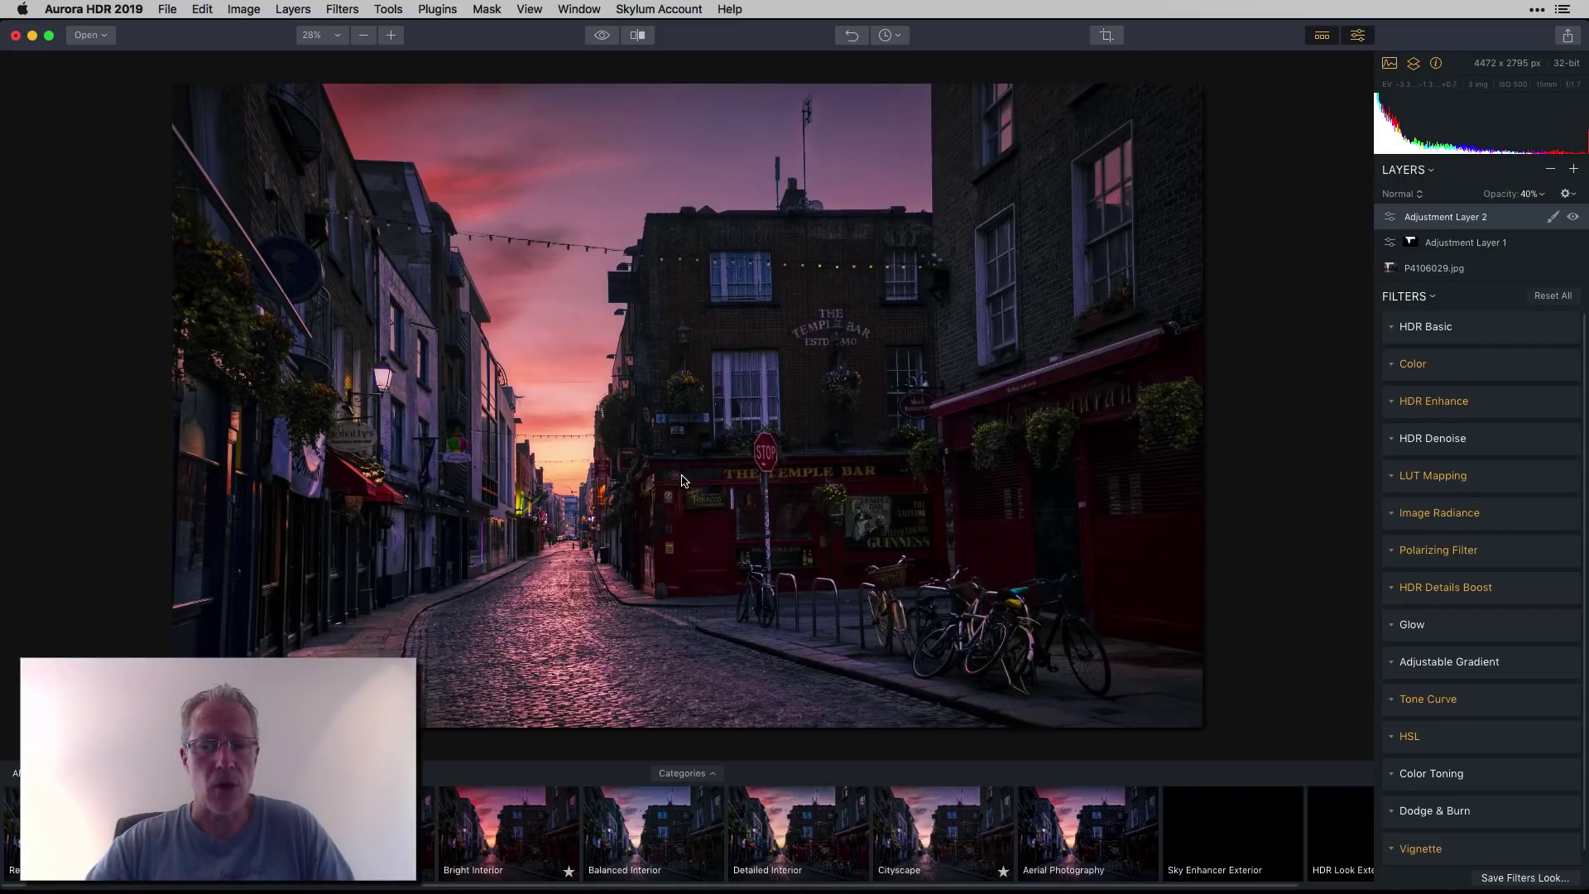
click(687, 773)
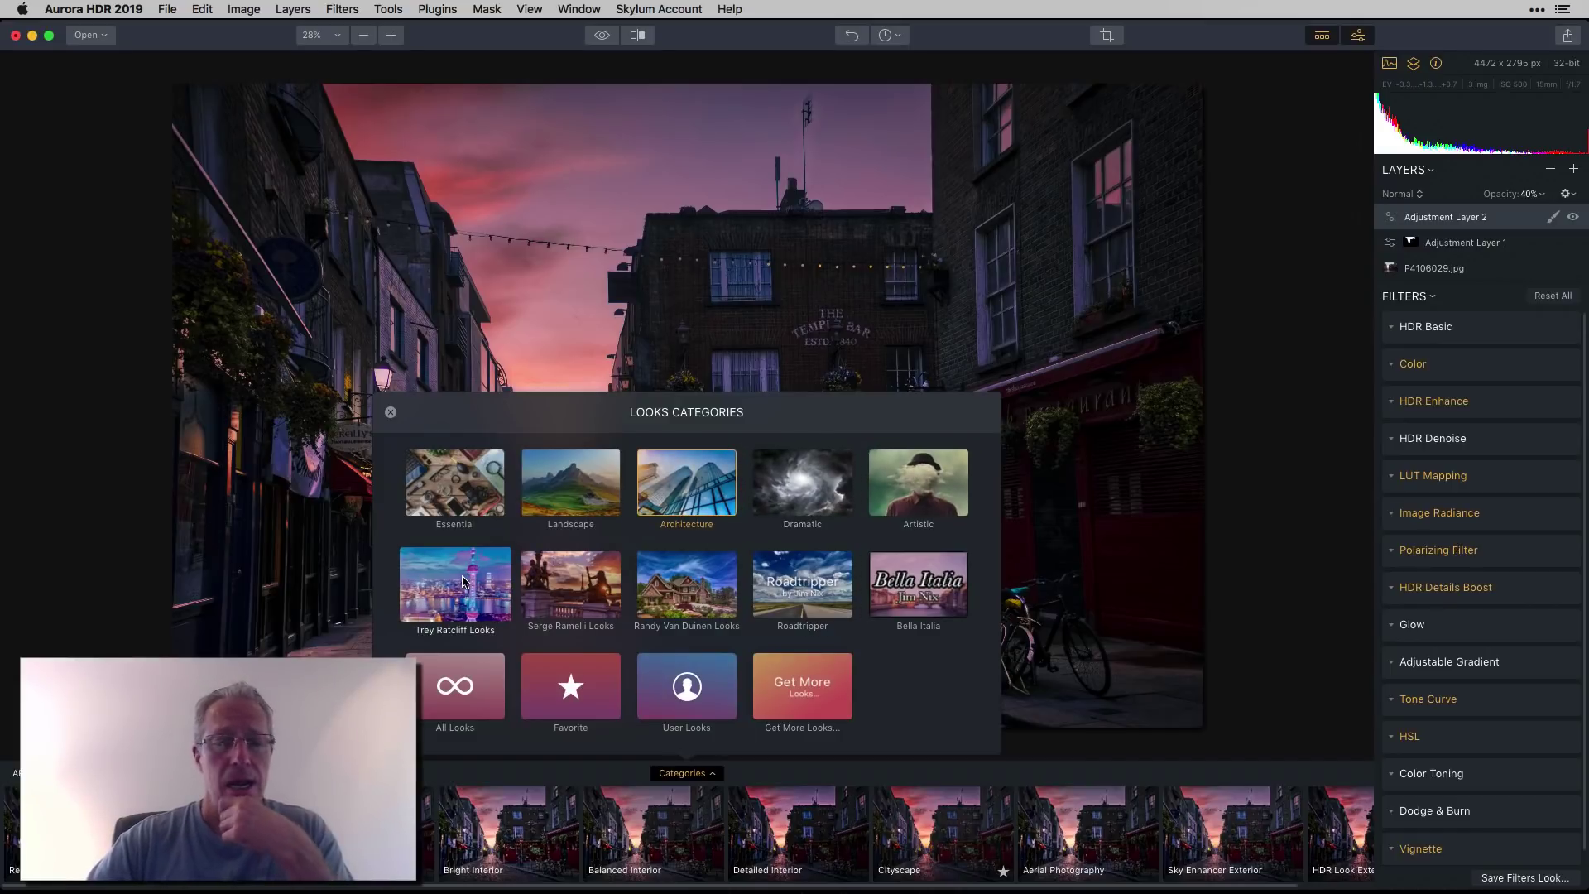
click(579, 581)
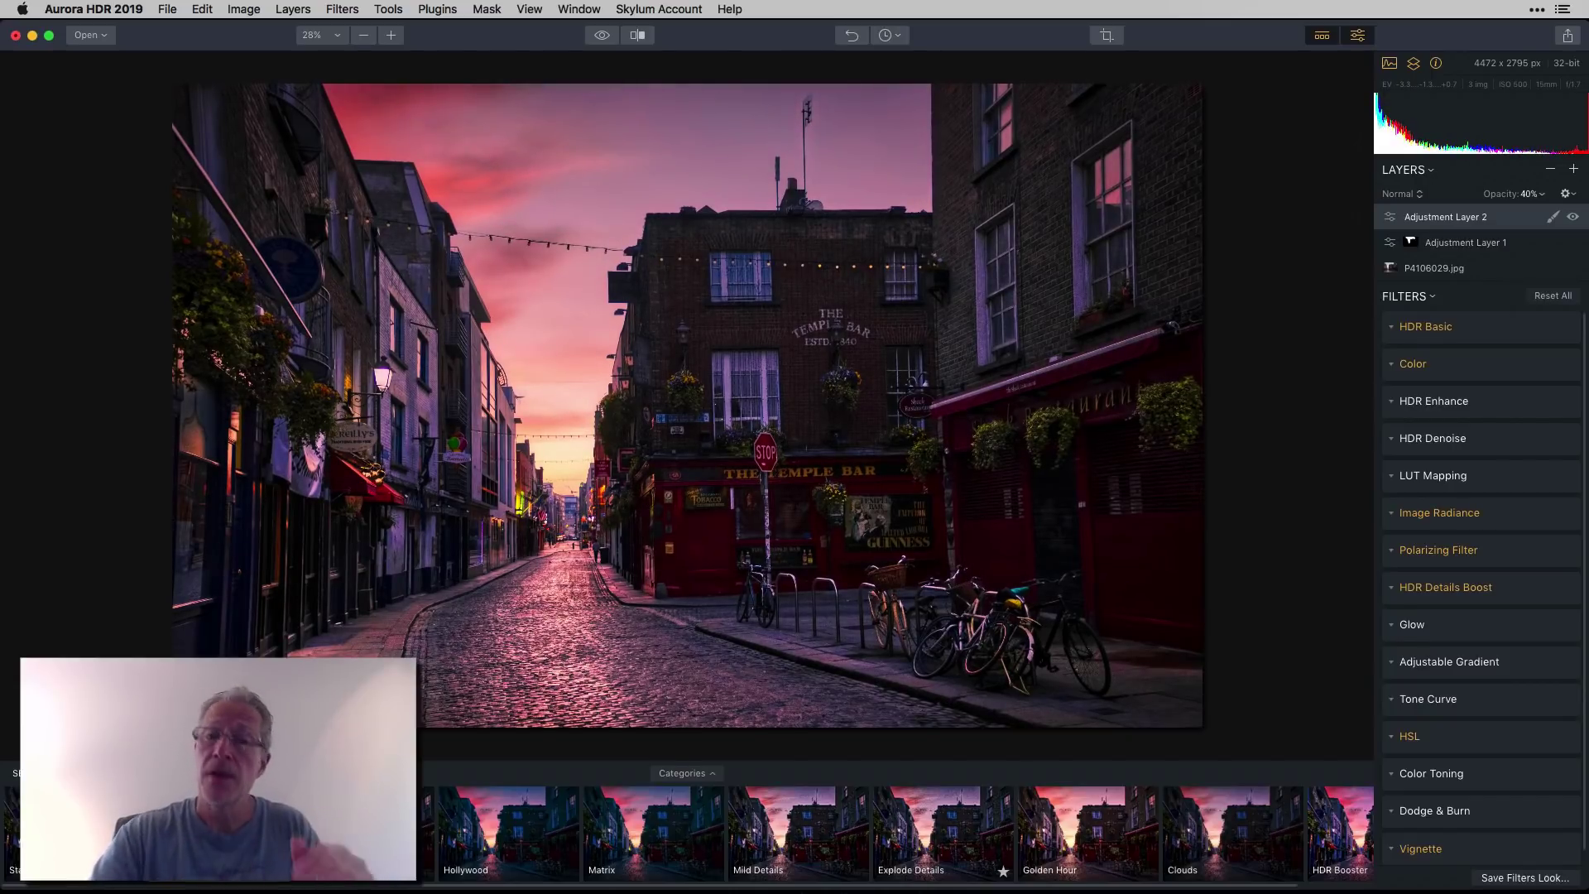
click(682, 774)
click(475, 603)
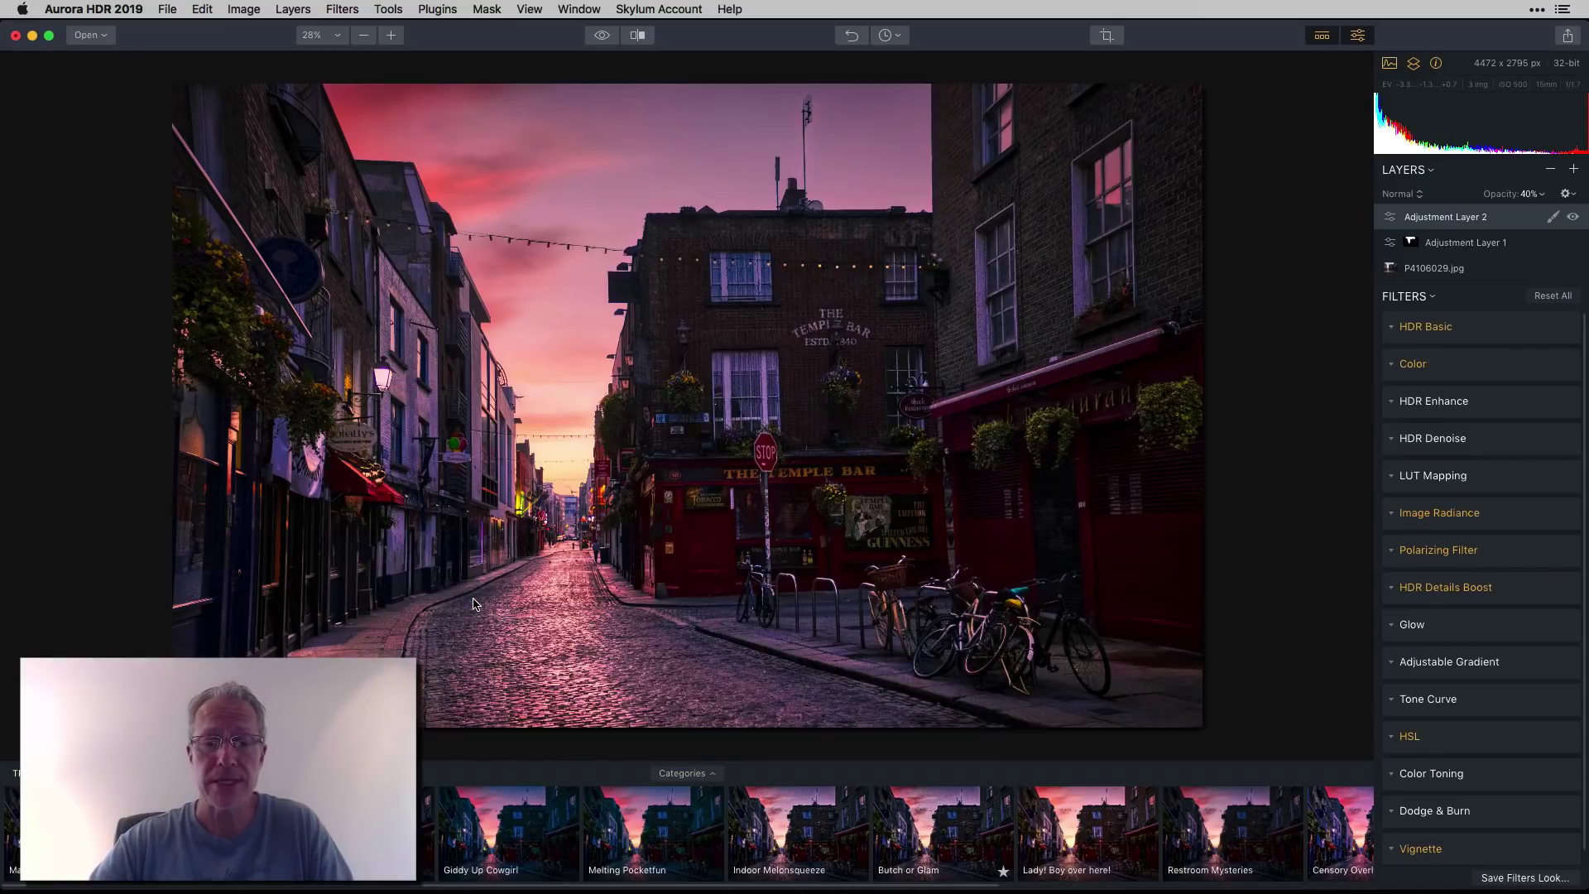
scroll(489, 854, right, 3)
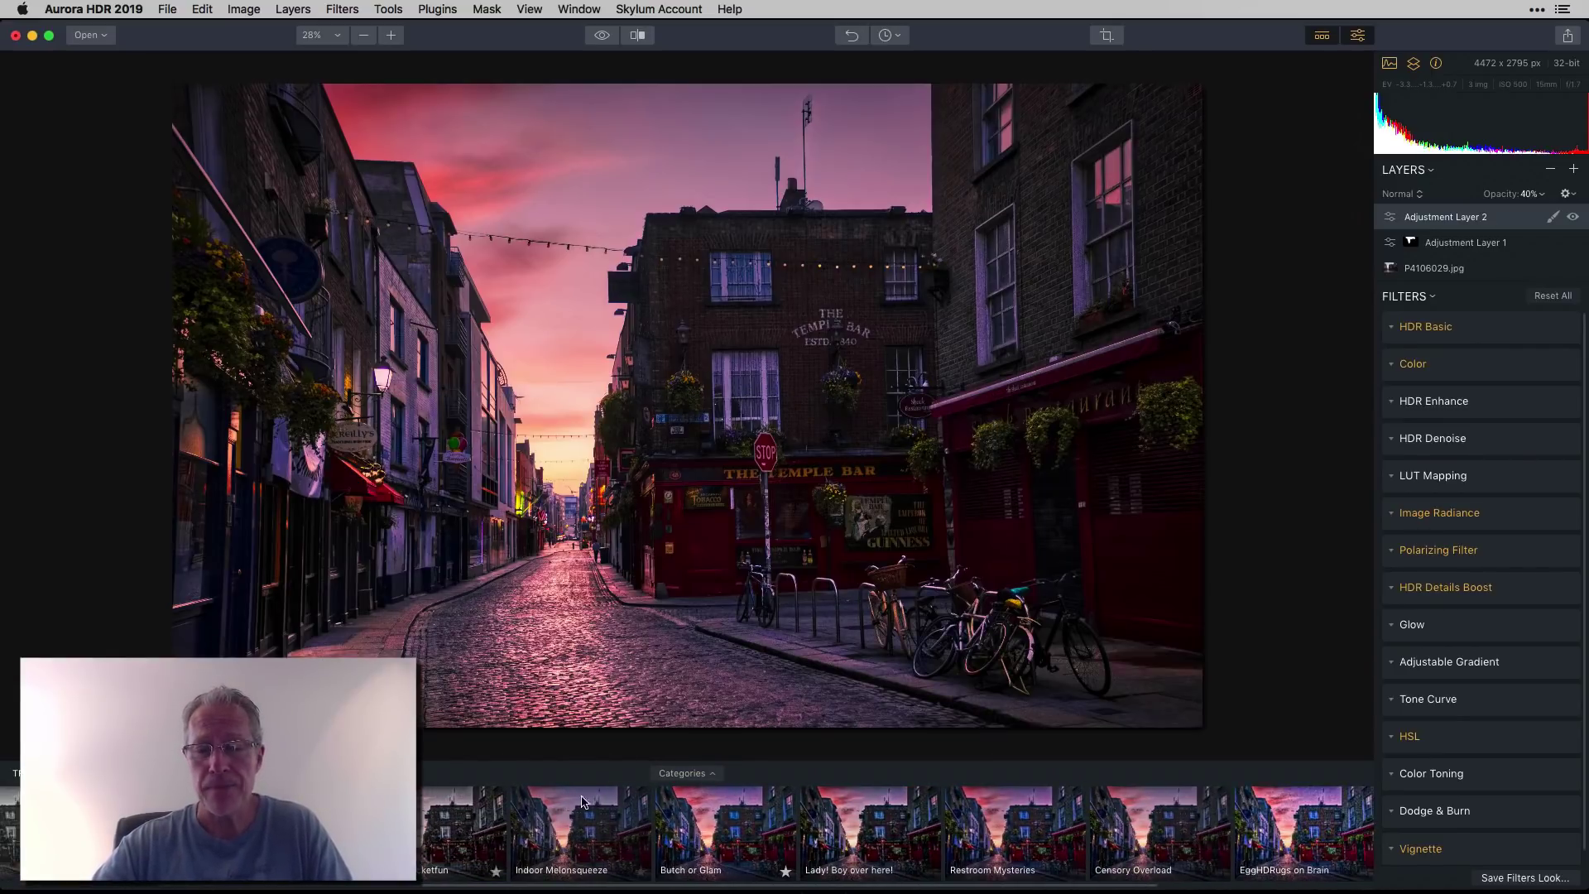
click(1321, 37)
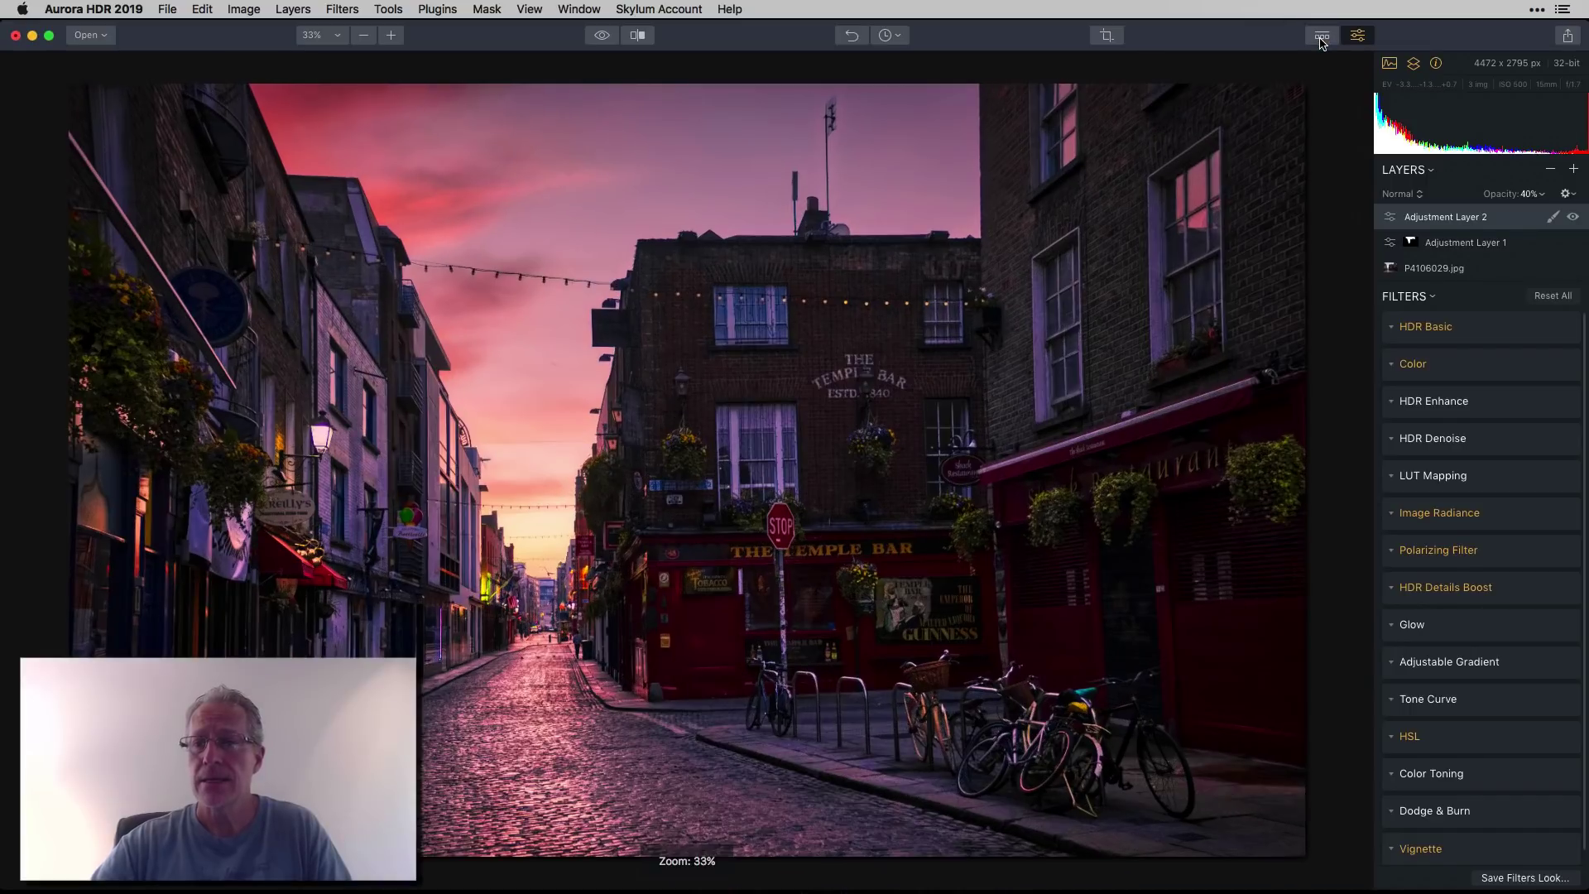
- Delete Adjustment Layer 2 along with its Warm Landscape Look
click(1551, 170)
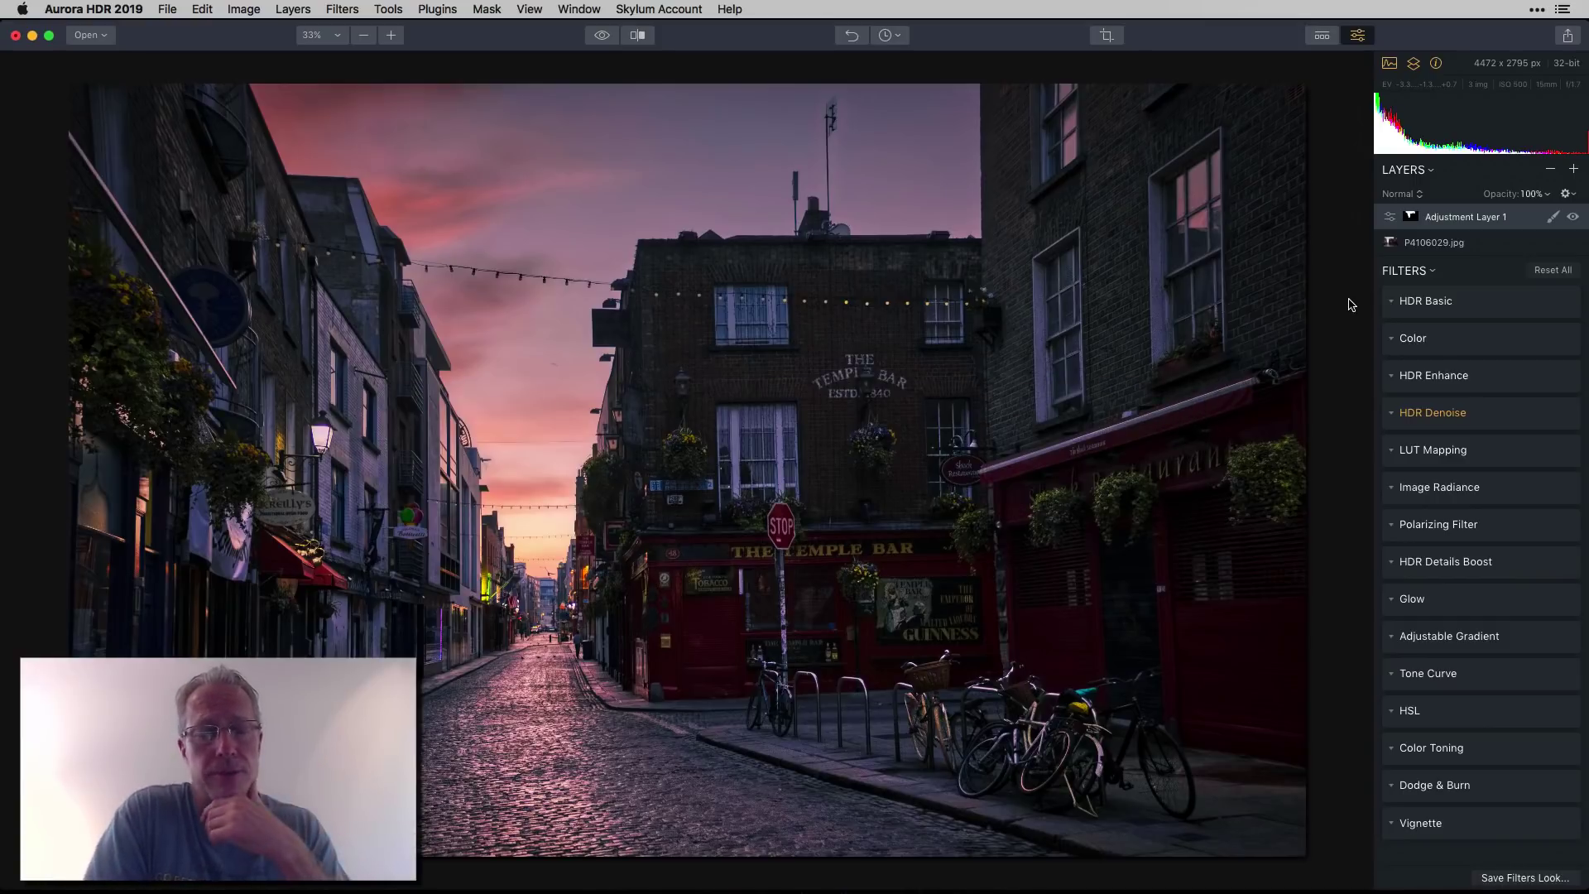
click(601, 36)
click(602, 36)
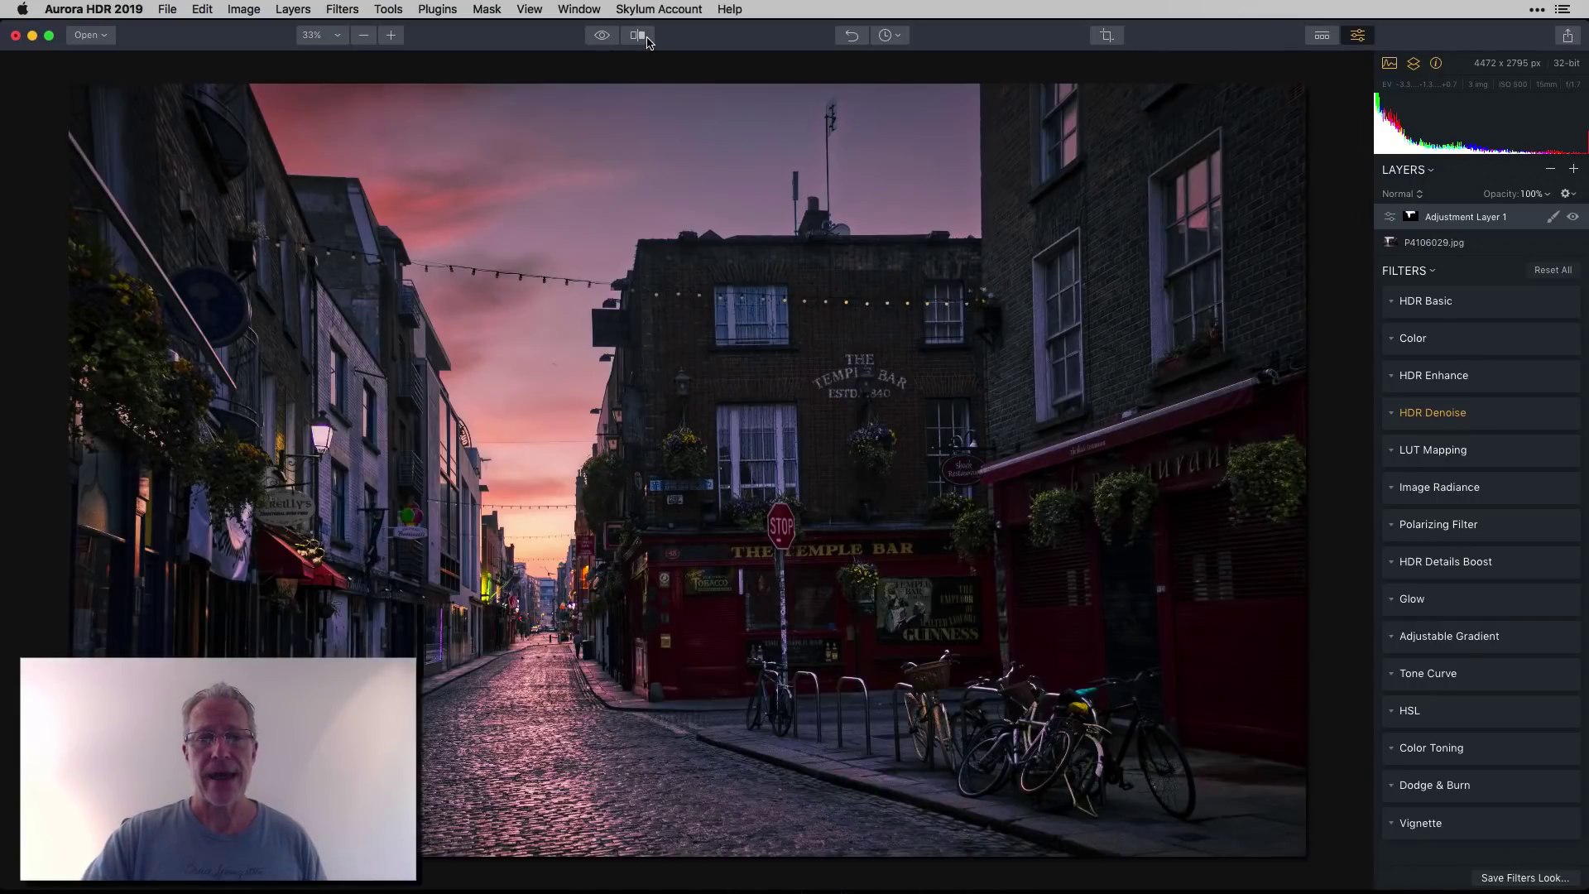
click(637, 35)
drag(517, 217, 387, 94)
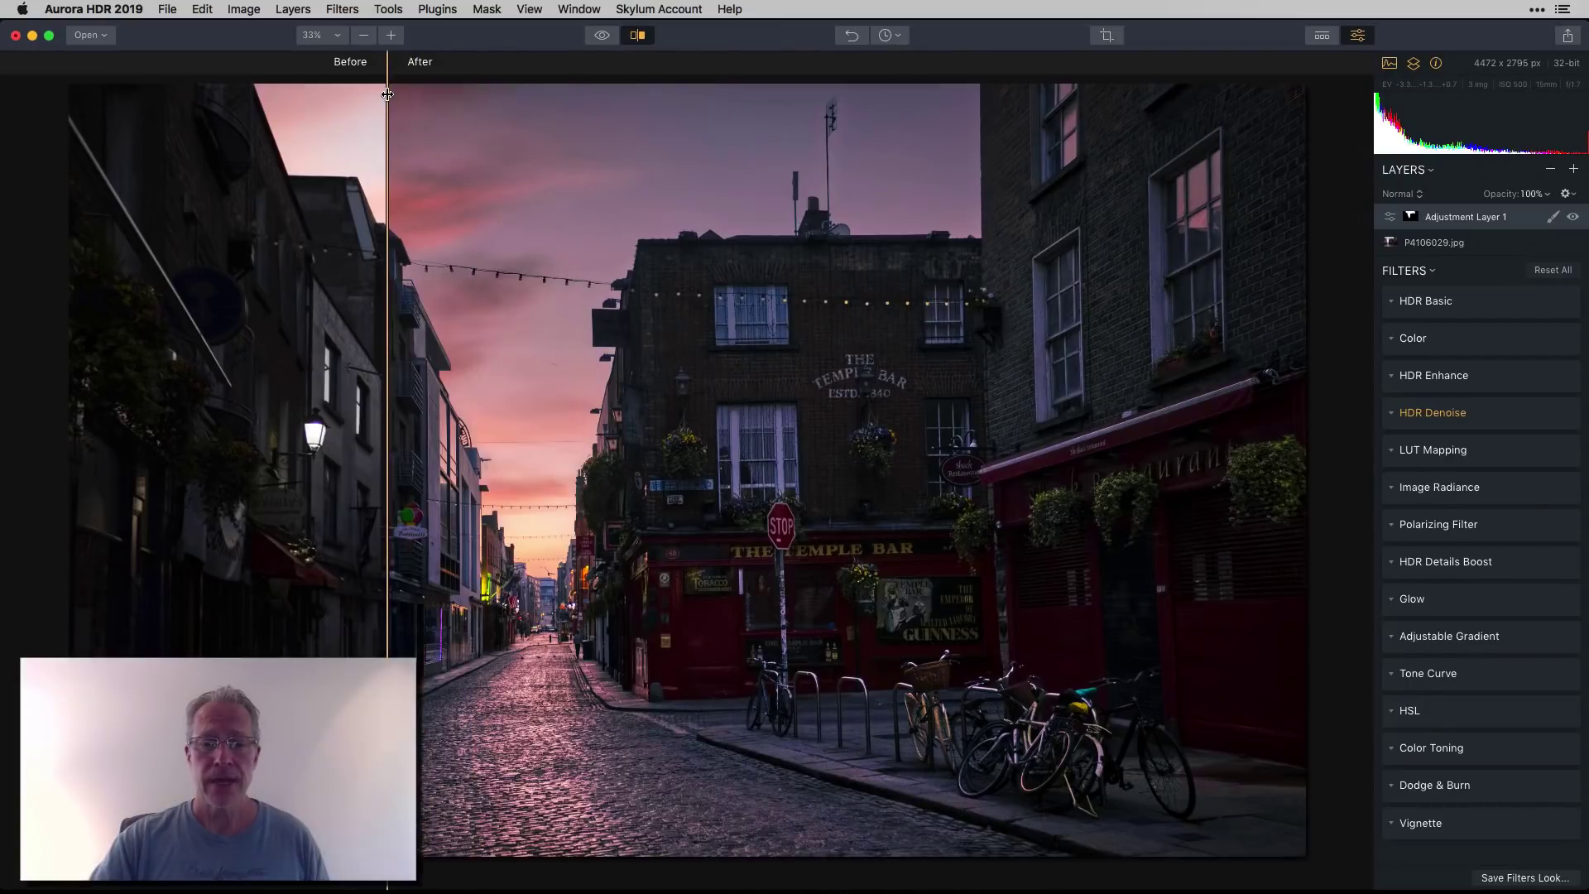
click(639, 35)
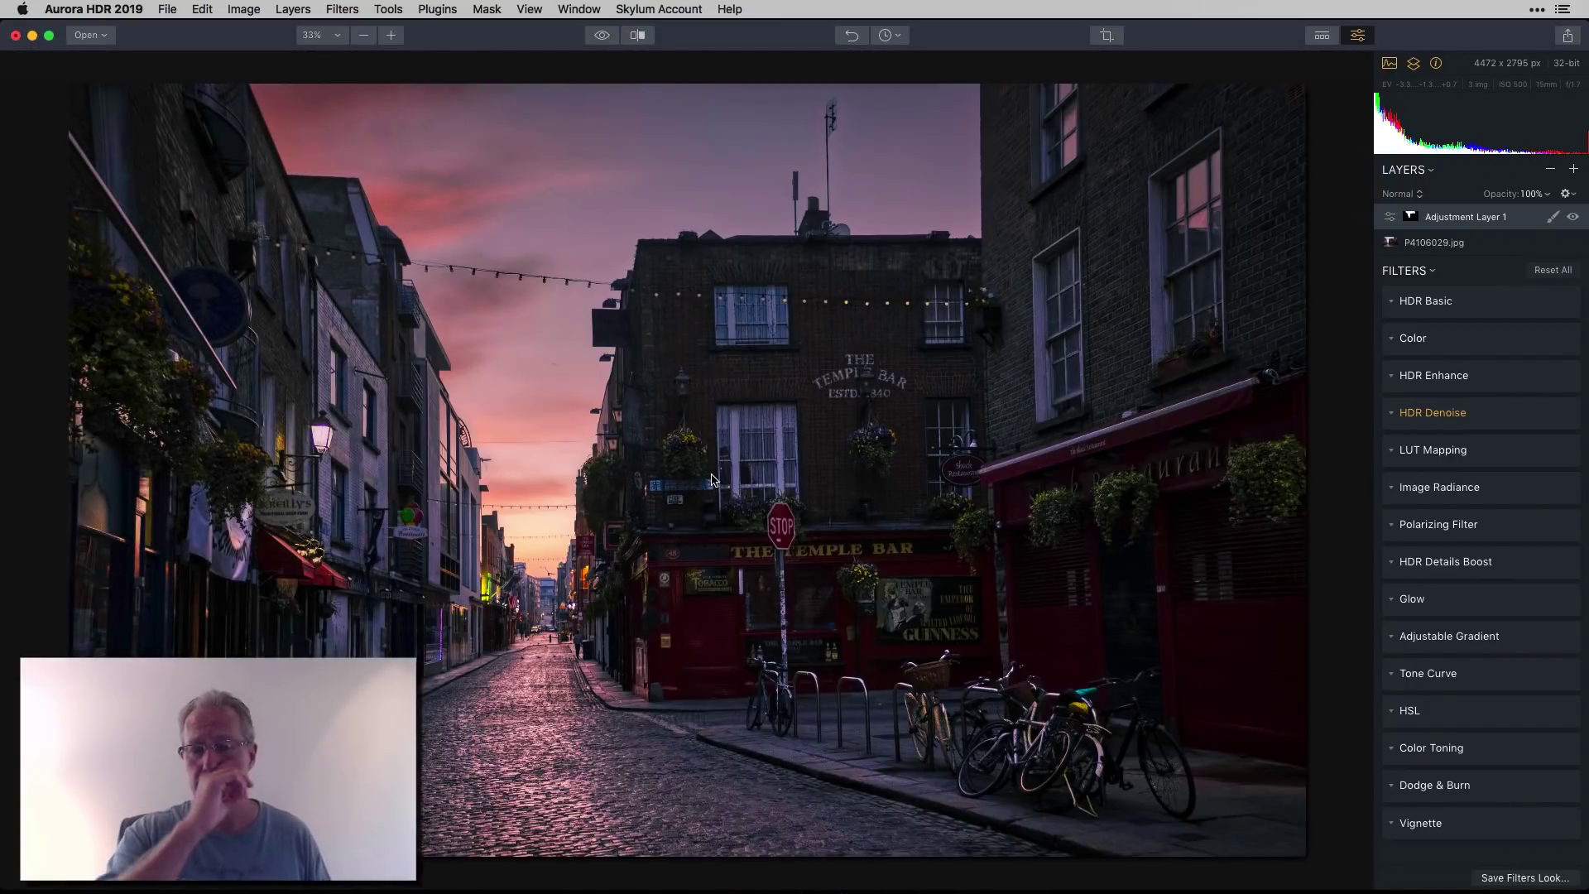